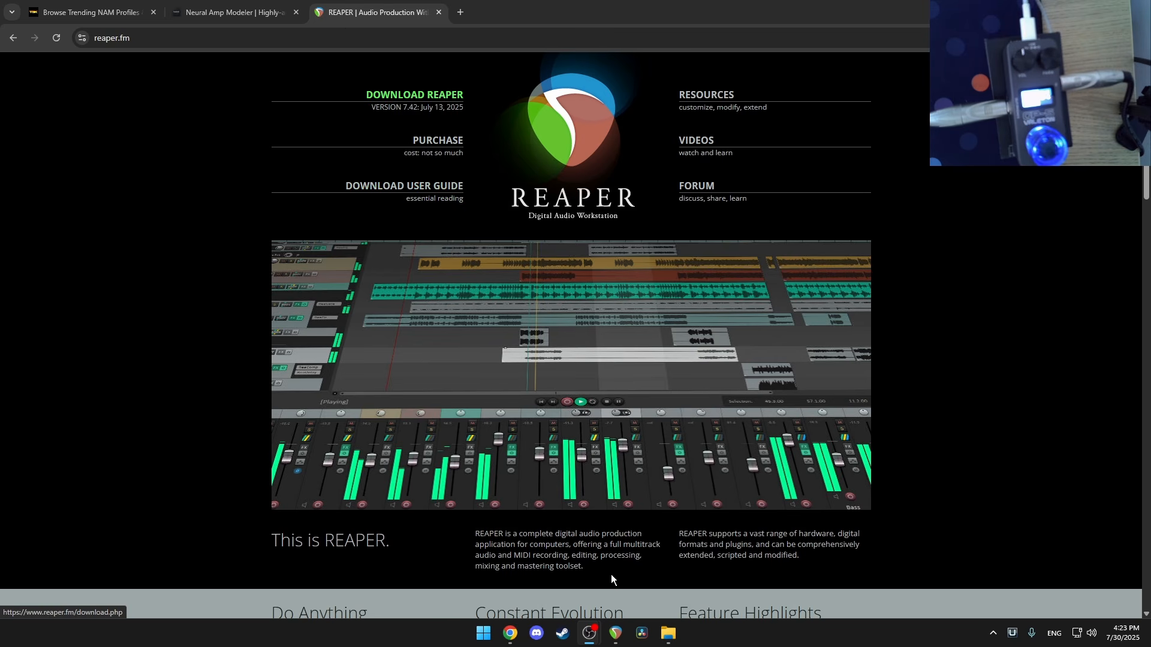
- On the Neural Amp Modeler website, open the user resources page and find the Snapshot plugin installers
{"action": "mouse_move", "coordinate": [612, 636]}
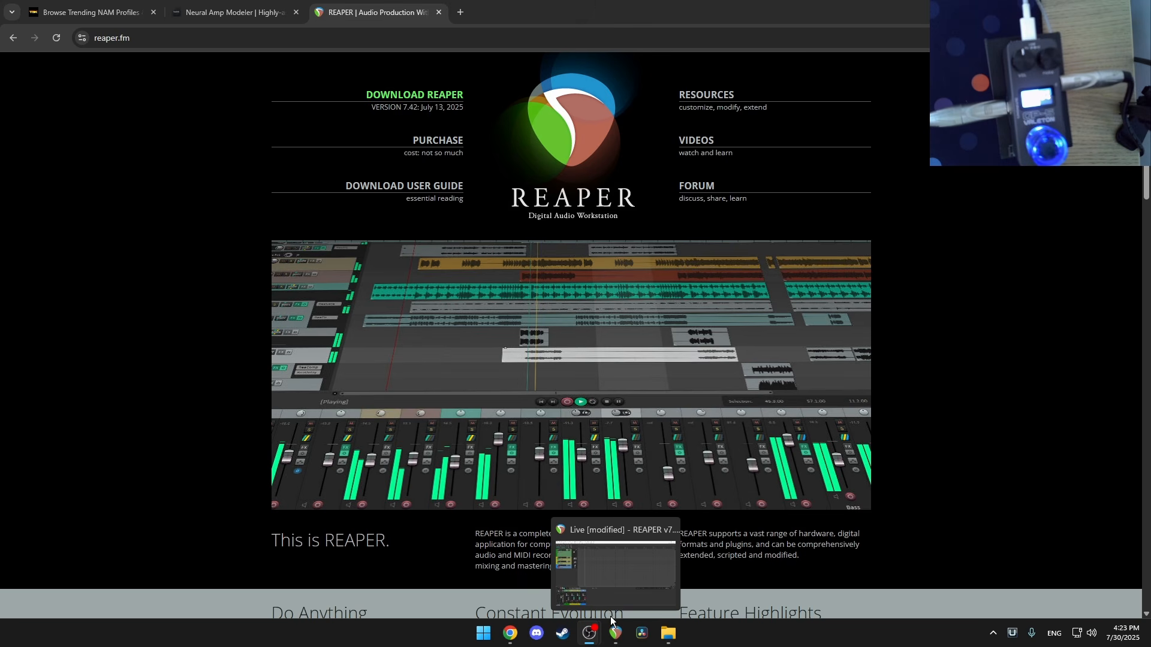
{"action": "left_click", "coordinate": [220, 16]}
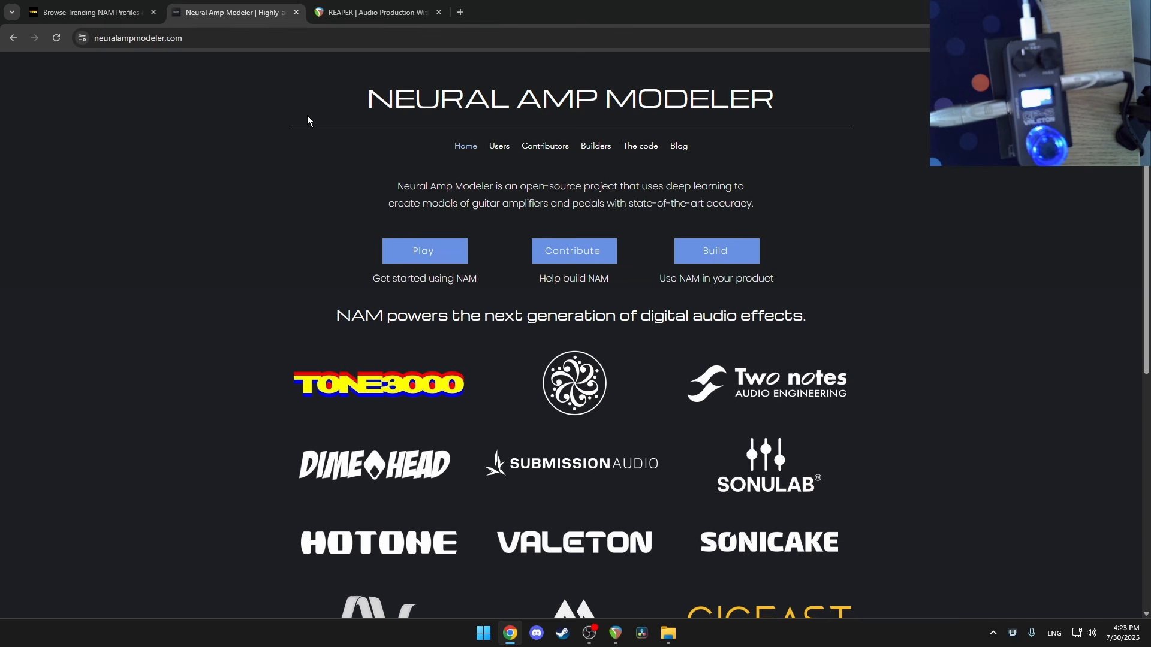
{"action": "left_click", "coordinate": [433, 259]}
{"action": "scroll", "coordinate": [449, 275], "scroll_direction": "down", "scroll_amount": 9}
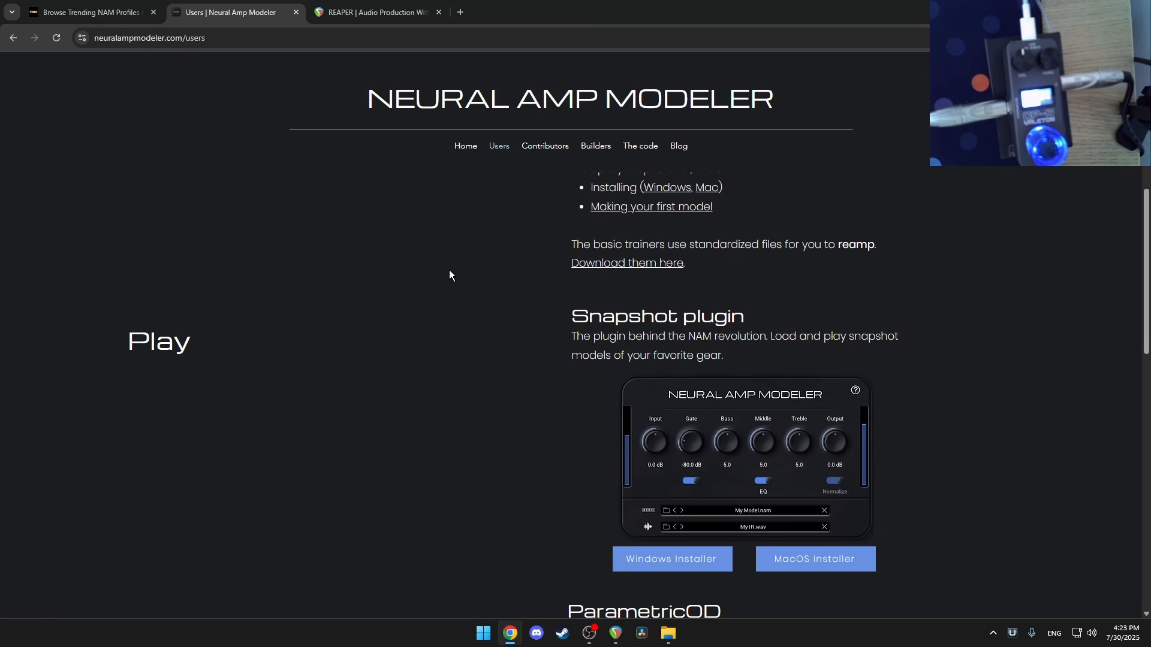
{"action": "scroll", "coordinate": [593, 300], "scroll_direction": "up", "scroll_amount": 1}
{"action": "scroll", "coordinate": [683, 312], "scroll_direction": "up", "scroll_amount": 2}
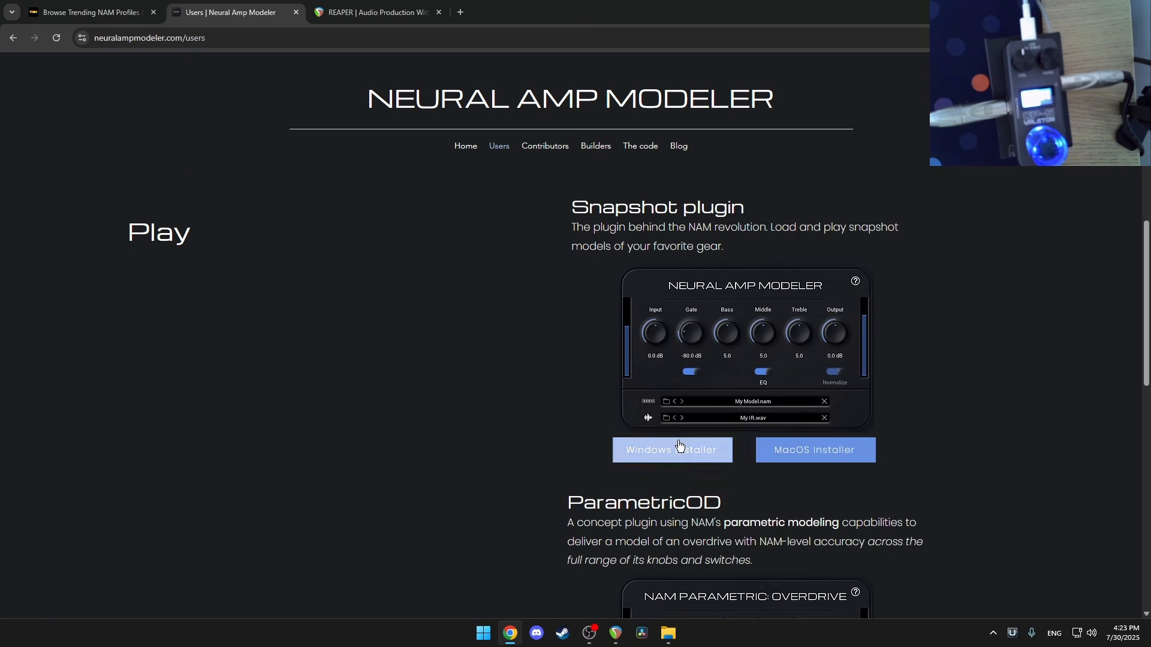
{"action": "left_click_drag", "start_coordinate": [753, 210], "coordinate": [535, 210]}
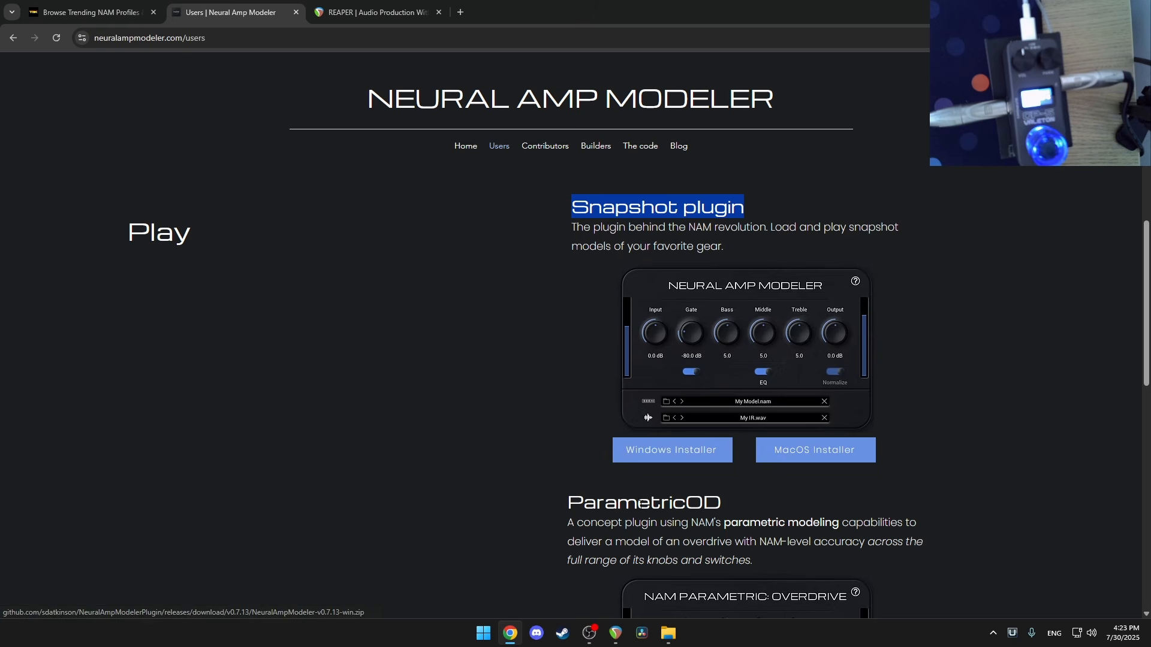
- Switch to REAPER and add the VST3 NeuralAmpModeler plugin to the Guitar track's effects chain
{"action": "left_click", "coordinate": [611, 629]}
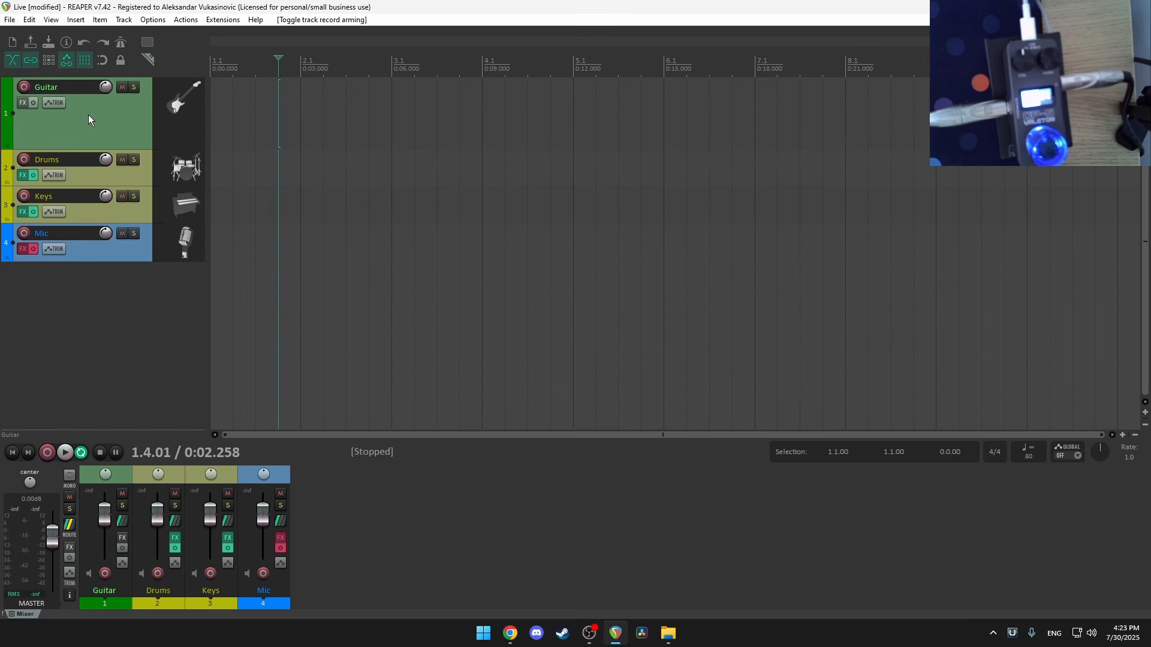
{"action": "left_click", "coordinate": [22, 103]}
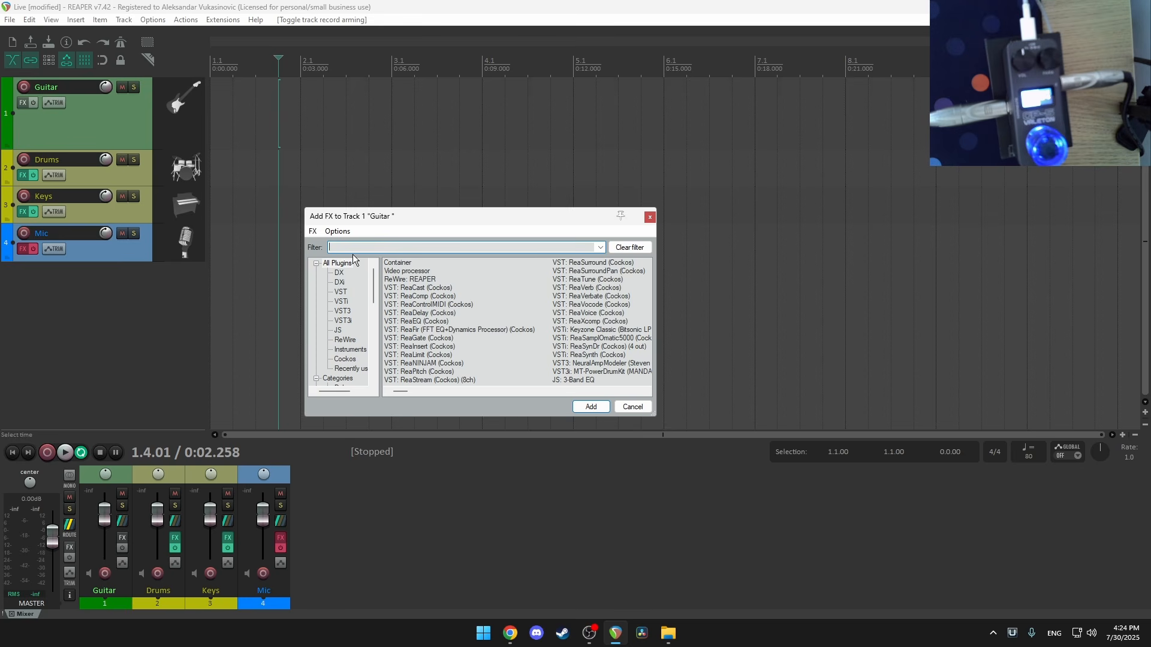
{"action": "type", "text": "neural"}
{"action": "left_click", "coordinate": [452, 265]}
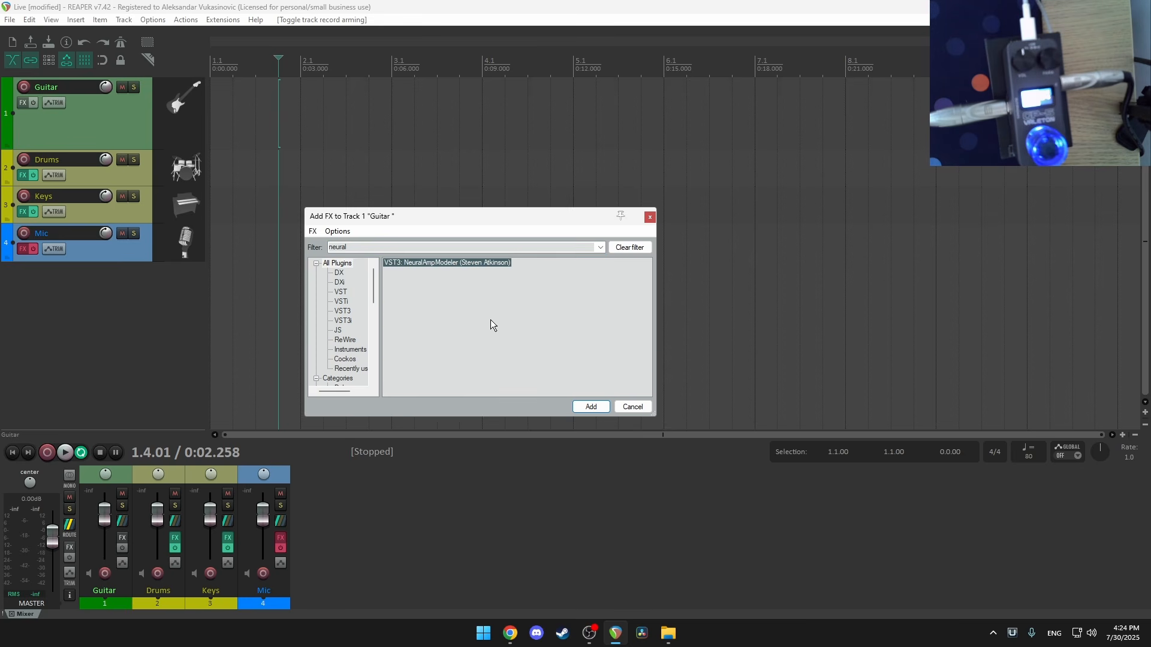
{"action": "left_click", "coordinate": [590, 407]}
{"action": "left_click_drag", "start_coordinate": [318, 75], "coordinate": [520, 123]}
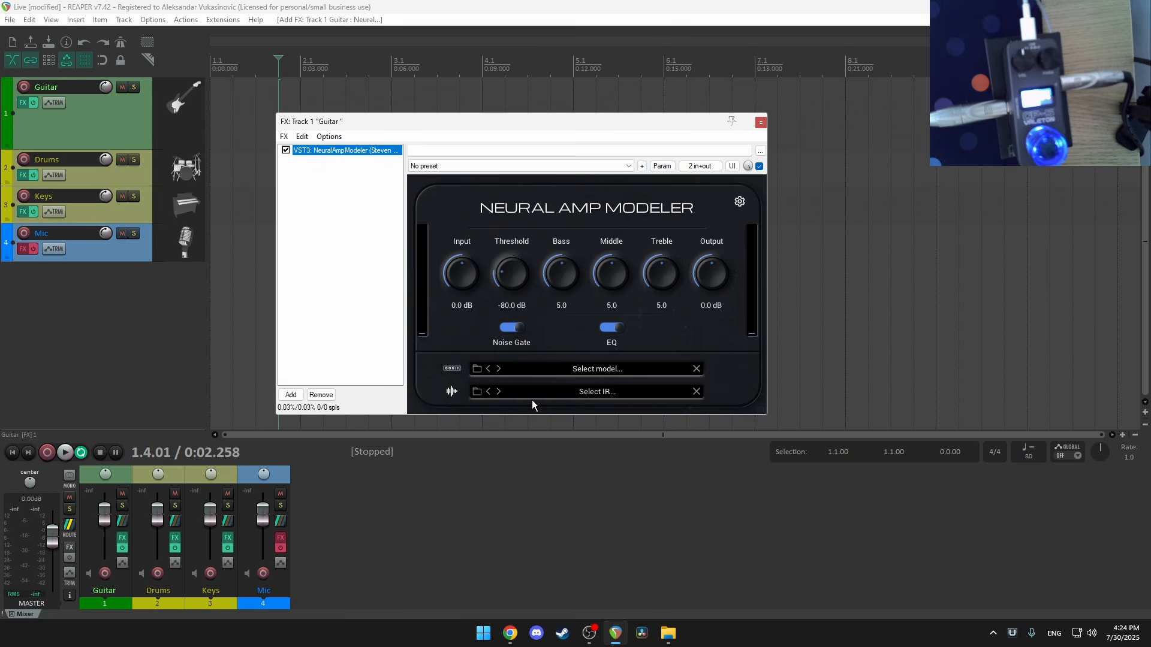
- Switch to the TONE3000 site in the browser and filter the tones by Amp Head gear
{"action": "left_click", "coordinate": [514, 637]}
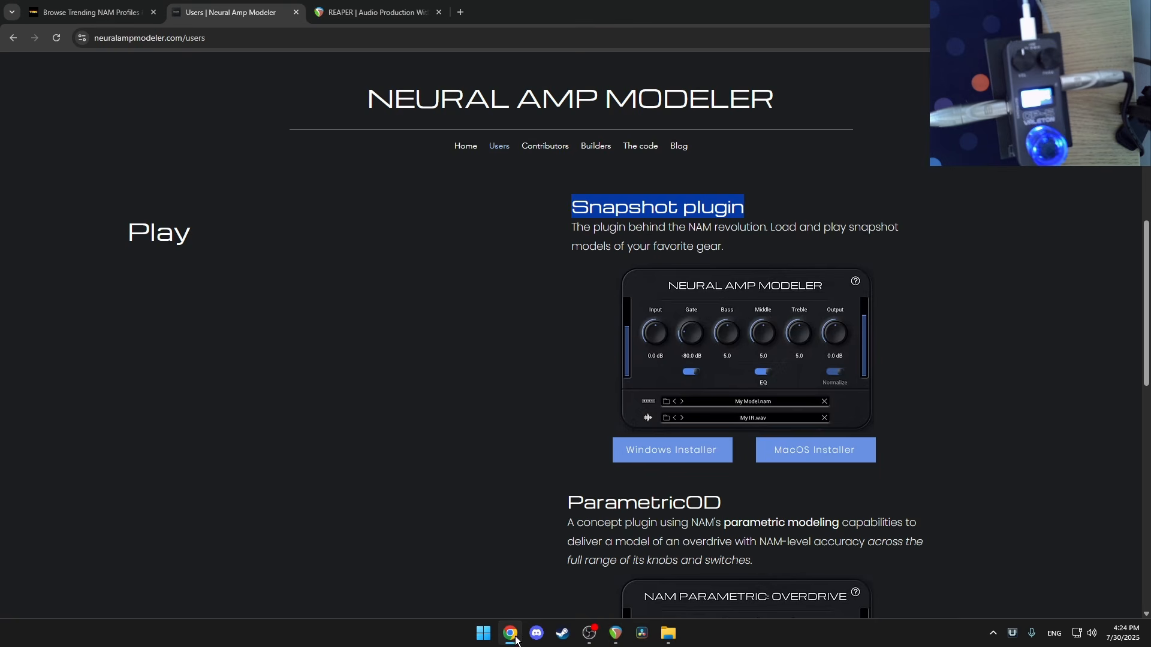
{"action": "left_click", "coordinate": [99, 13]}
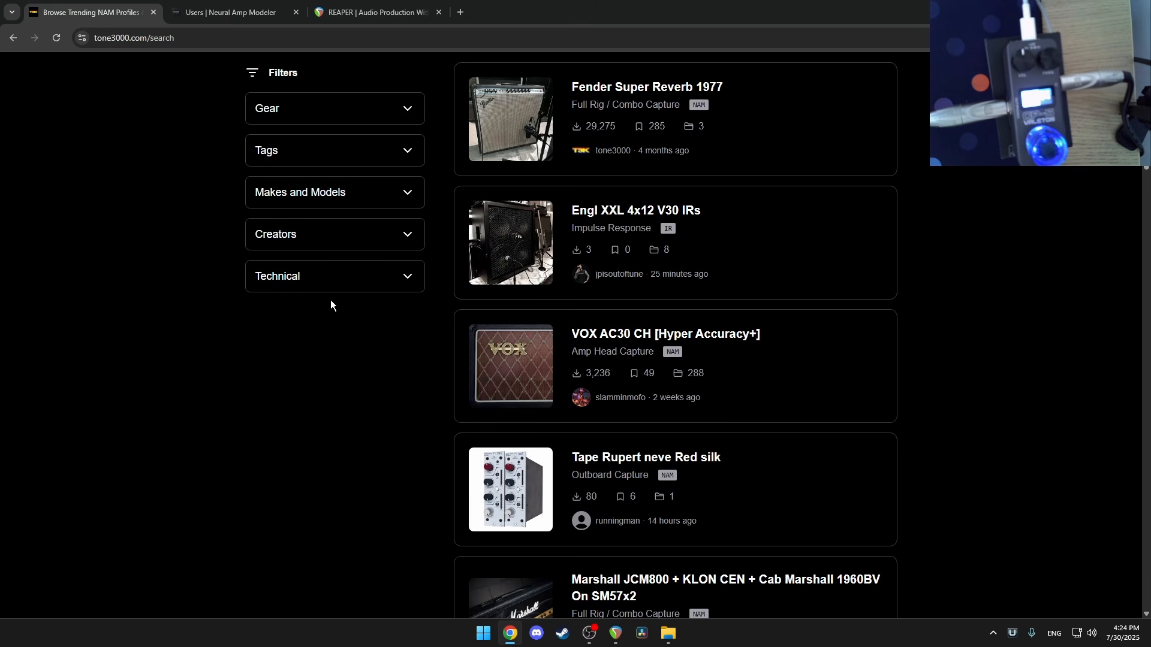
{"action": "scroll", "coordinate": [331, 305], "scroll_direction": "up", "scroll_amount": 2}
{"action": "scroll", "coordinate": [192, 257], "scroll_direction": "down", "scroll_amount": 6}
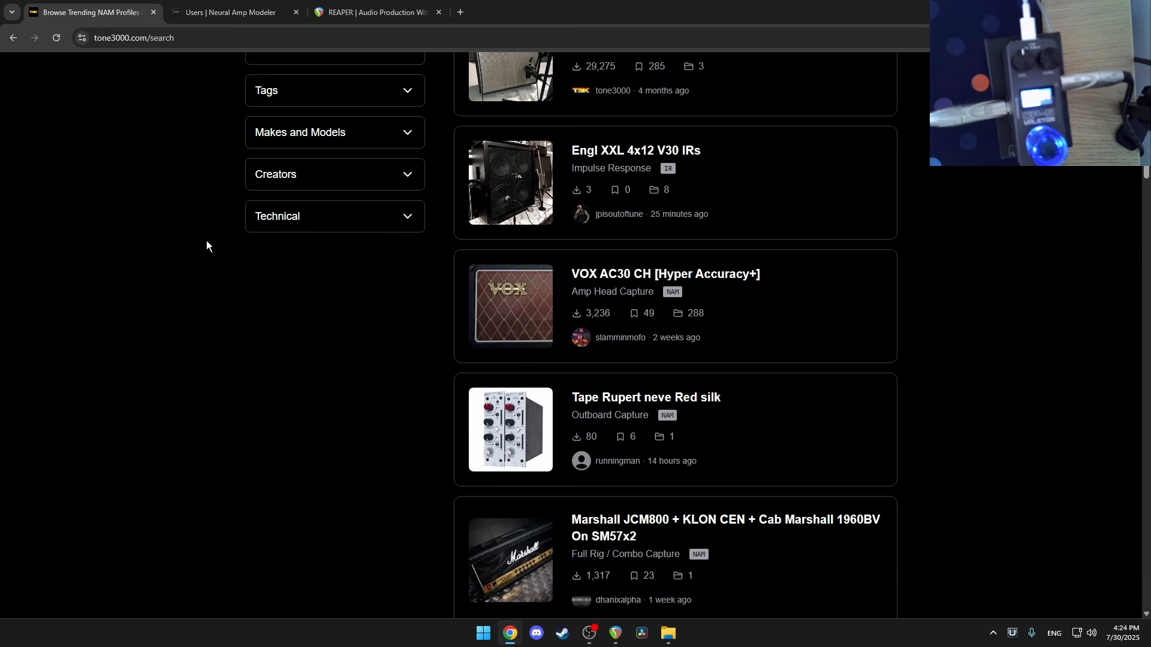
{"action": "scroll", "coordinate": [334, 308], "scroll_direction": "up", "scroll_amount": 6}
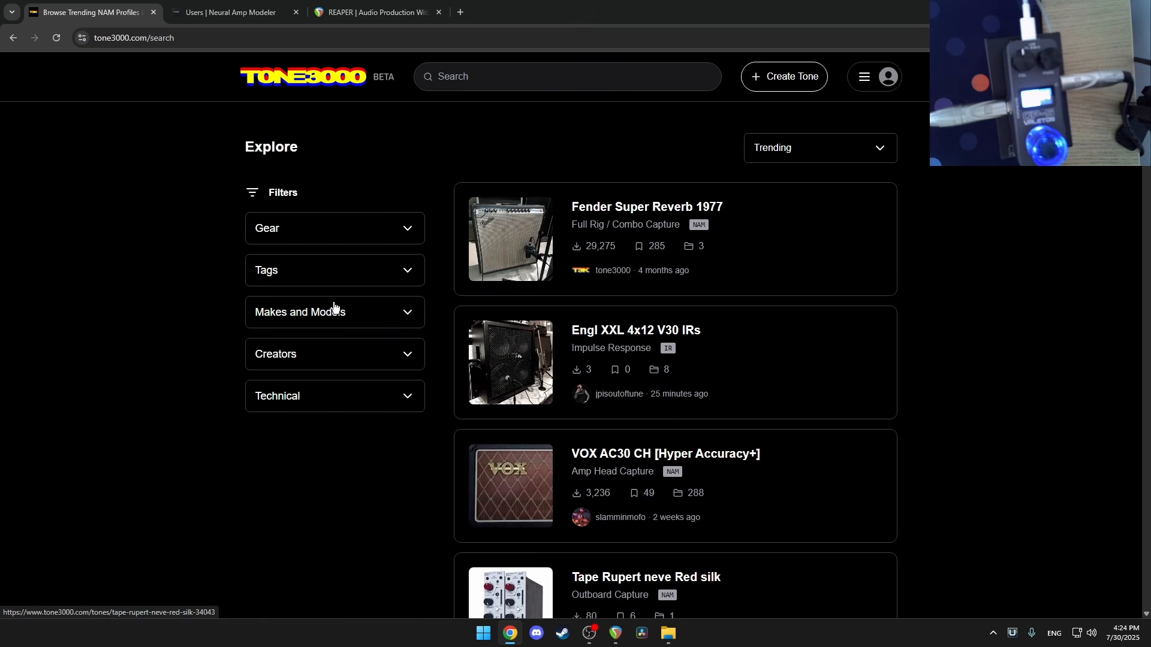
{"action": "left_click", "coordinate": [308, 232]}
{"action": "left_click", "coordinate": [306, 262]}
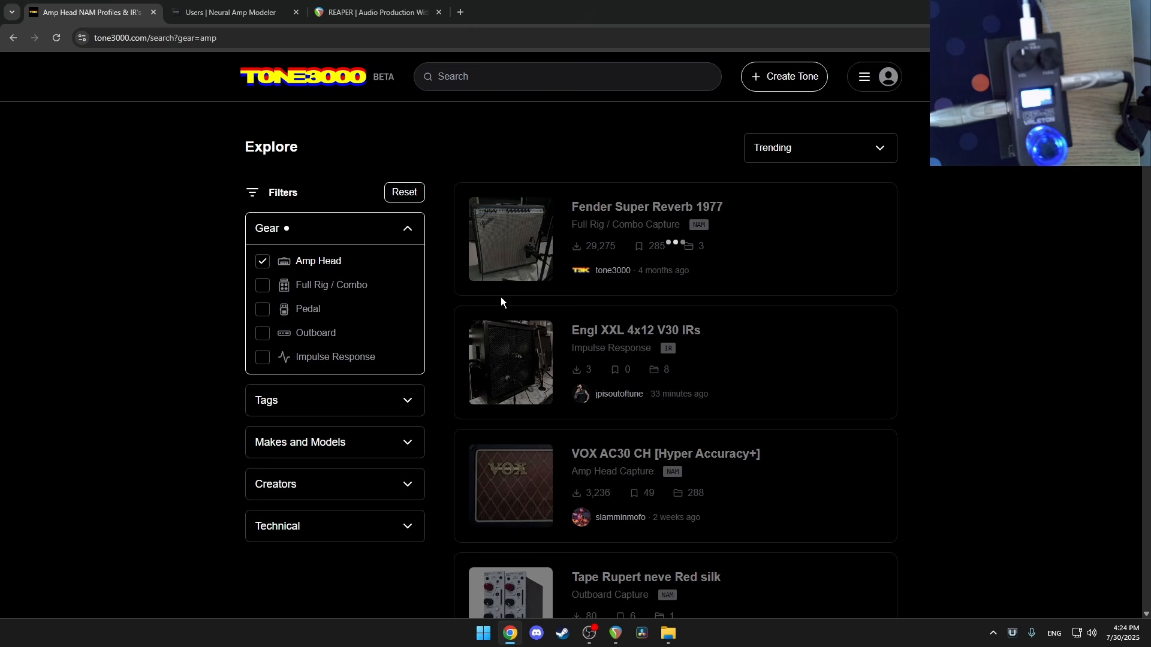
- Open the Marshall JCM800 2203X amp head capture and download its files
{"action": "scroll", "coordinate": [670, 364], "scroll_direction": "down", "scroll_amount": 3}
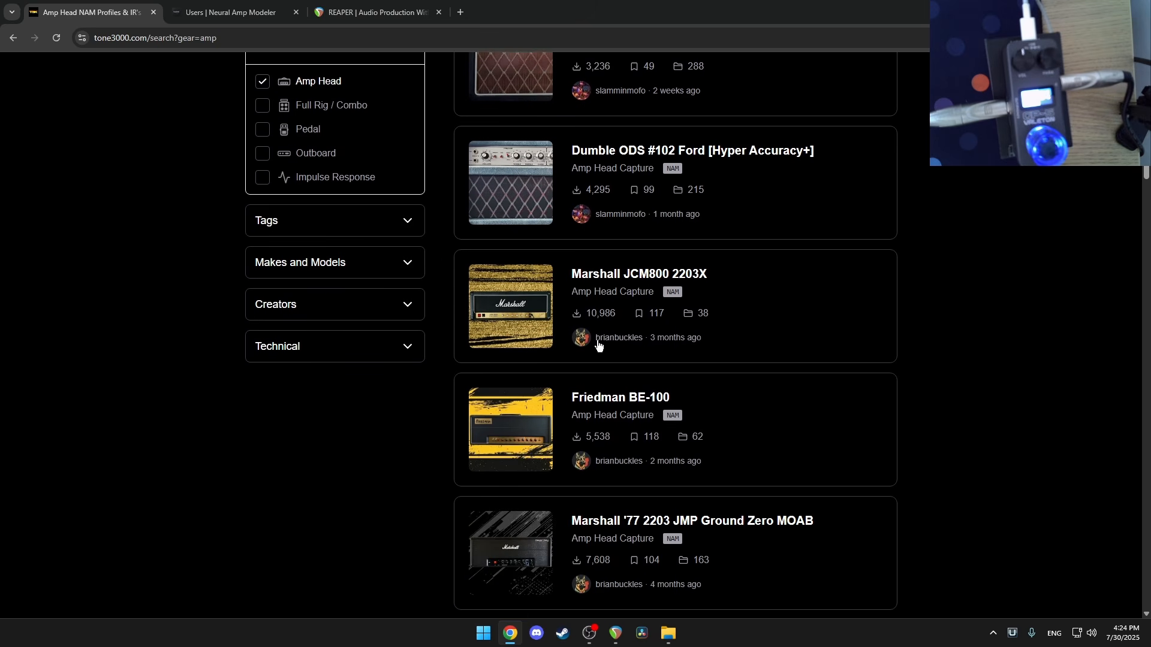
{"action": "left_click", "coordinate": [600, 281]}
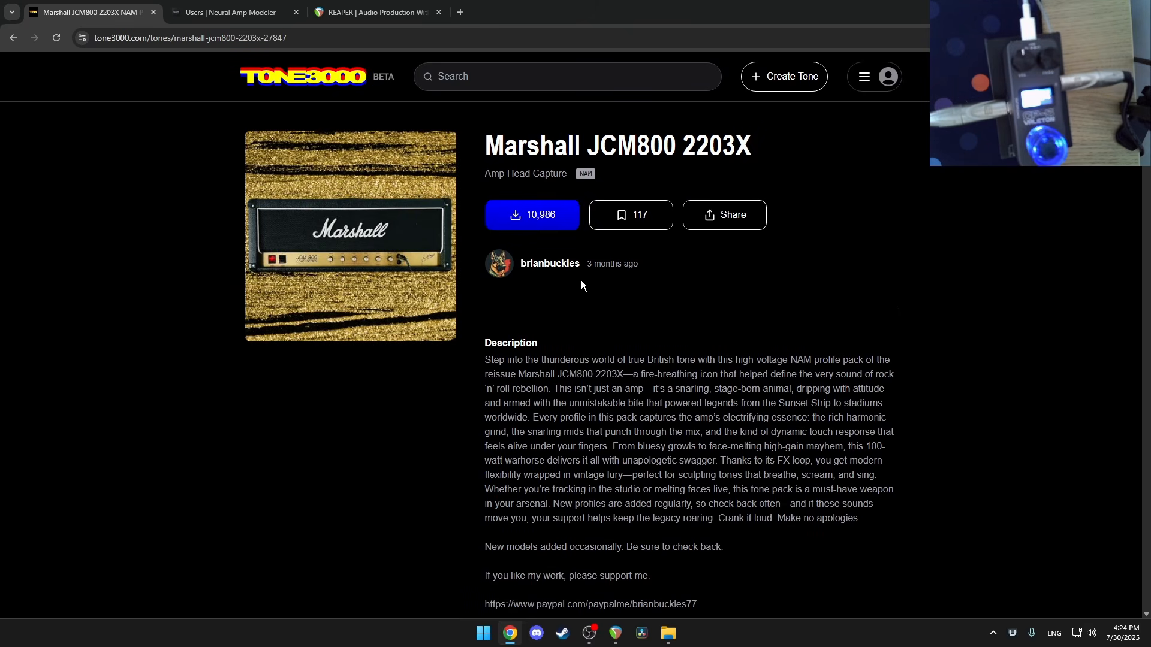
{"action": "left_click", "coordinate": [550, 222]}
- Return to the tone listing and change the gear filter to Impulse Response only
{"action": "left_click", "coordinate": [13, 38]}
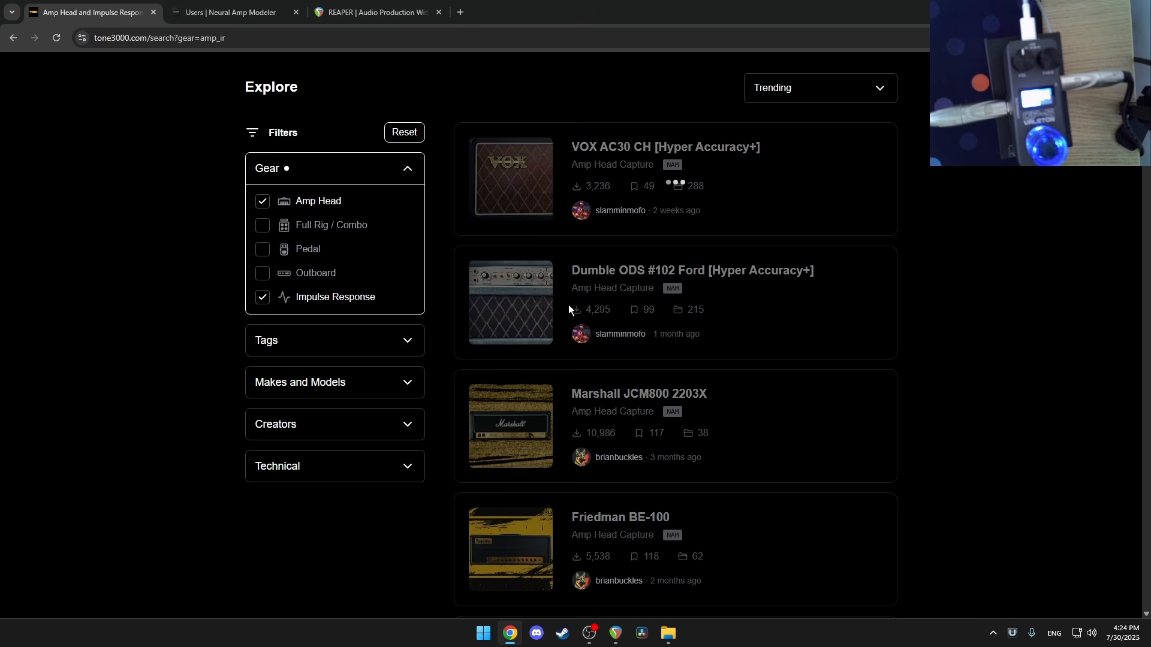
{"action": "scroll", "coordinate": [562, 299], "scroll_direction": "down", "scroll_amount": 3}
{"action": "scroll", "coordinate": [479, 284], "scroll_direction": "up", "scroll_amount": 2}
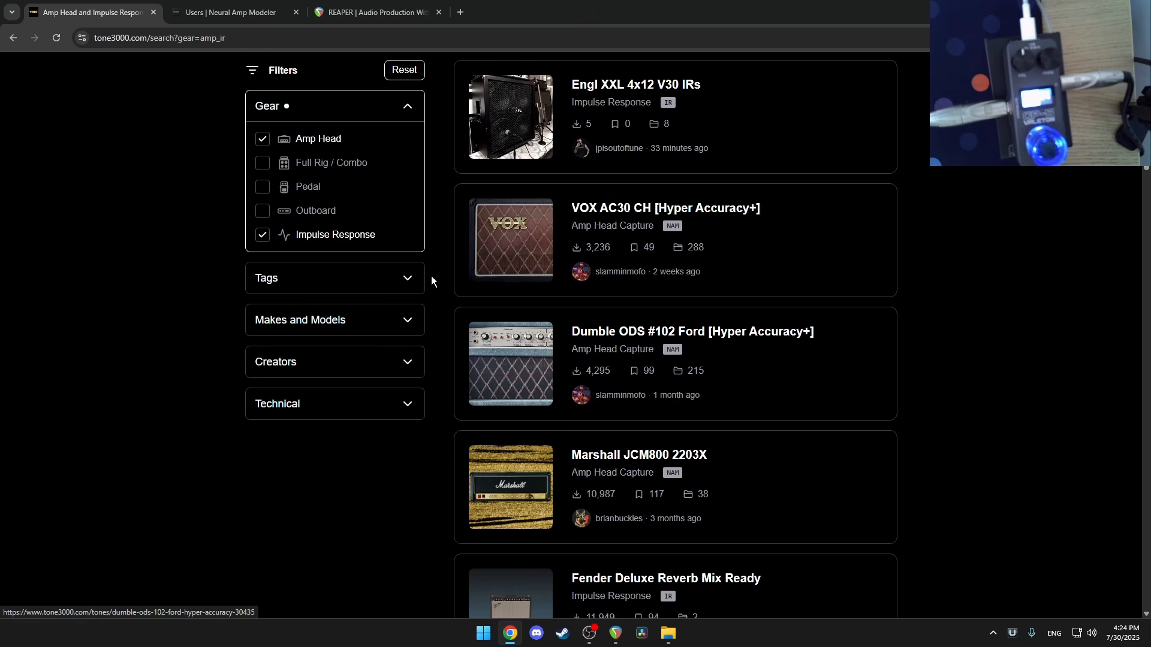
{"action": "left_click", "coordinate": [303, 142]}
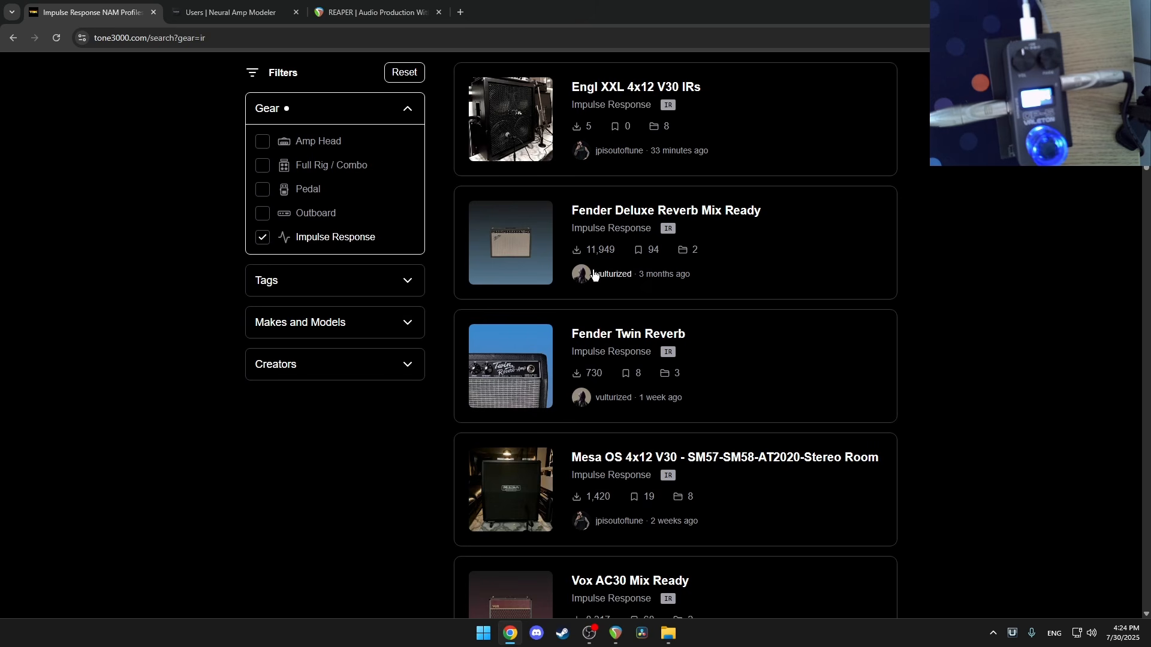
- Open the Marshall 1960AV - V7X+SM57+RB500 impulse response and download its files
{"action": "scroll", "coordinate": [549, 254], "scroll_direction": "down", "scroll_amount": 10}
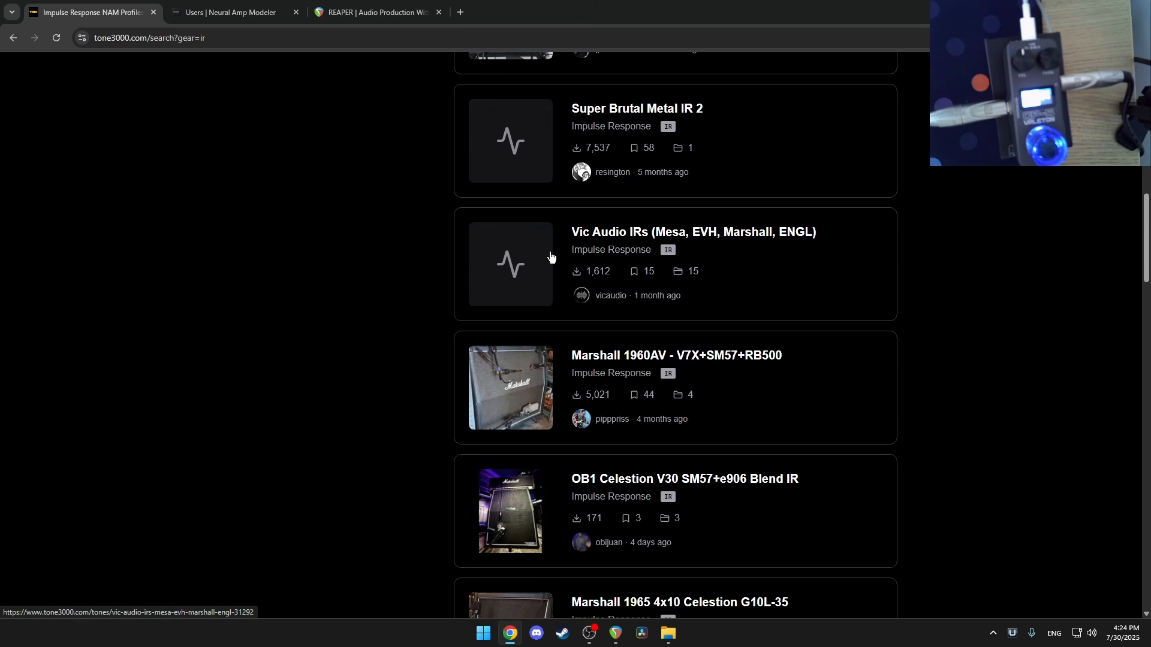
{"action": "left_click", "coordinate": [629, 358]}
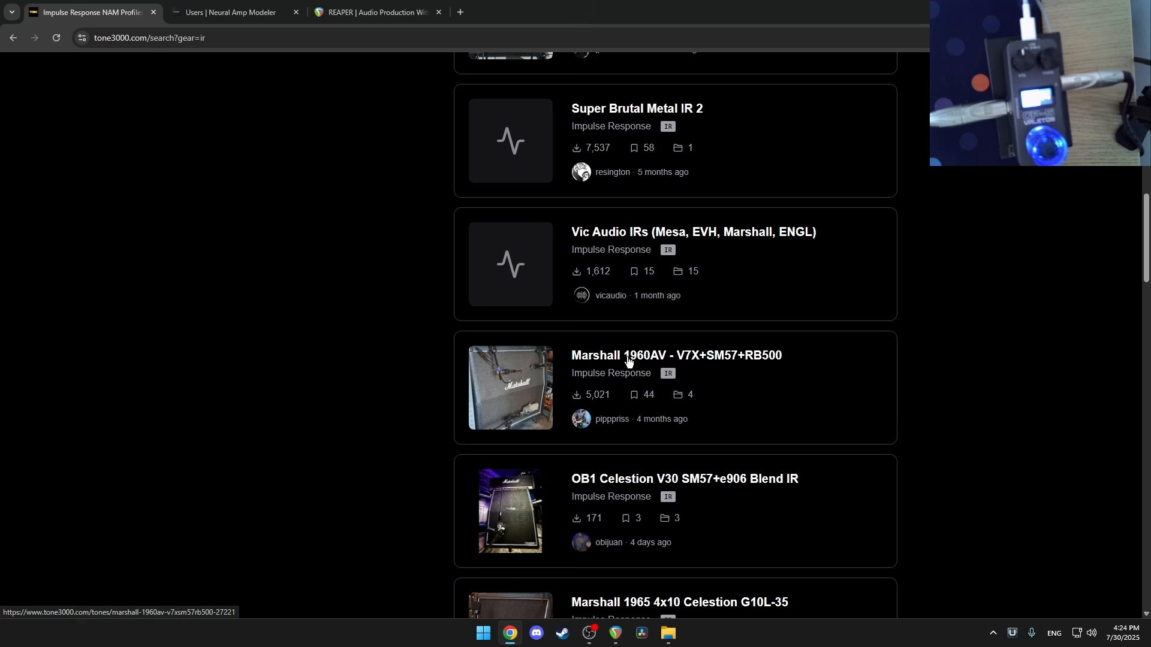
{"action": "left_click", "coordinate": [531, 247]}
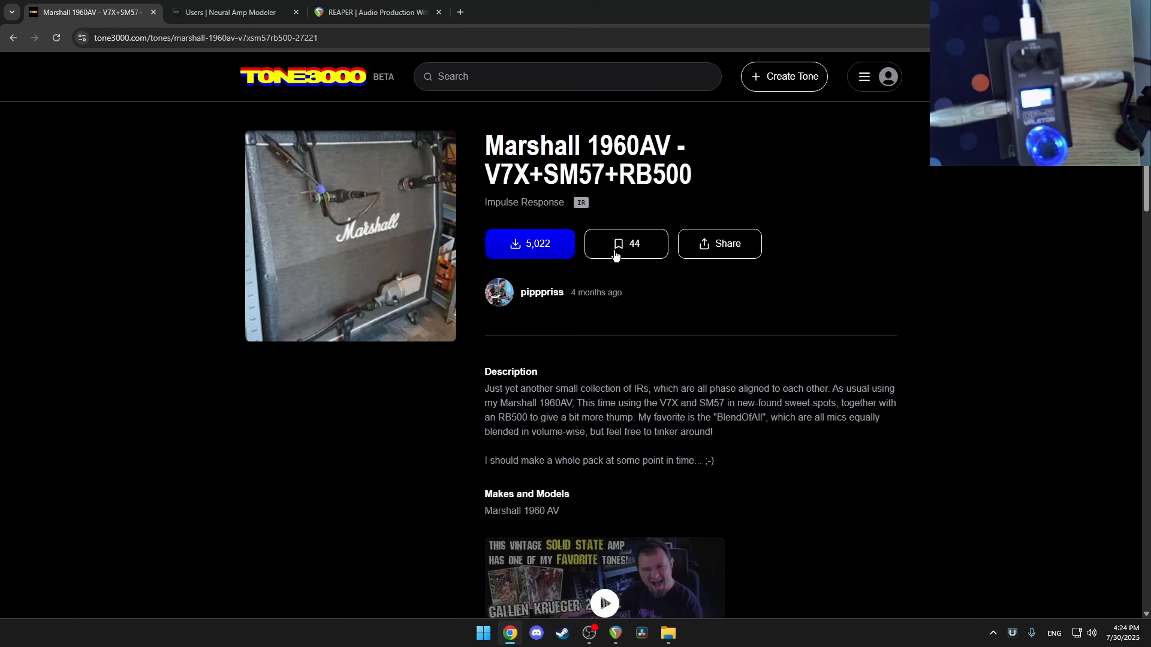
- In File Explorer's Downloads folder, extract the Marshall JCM800 2203X and Marshall 1960AV - V7X+SM57+RB500 archives into their own named folders
{"action": "left_click", "coordinate": [668, 634]}
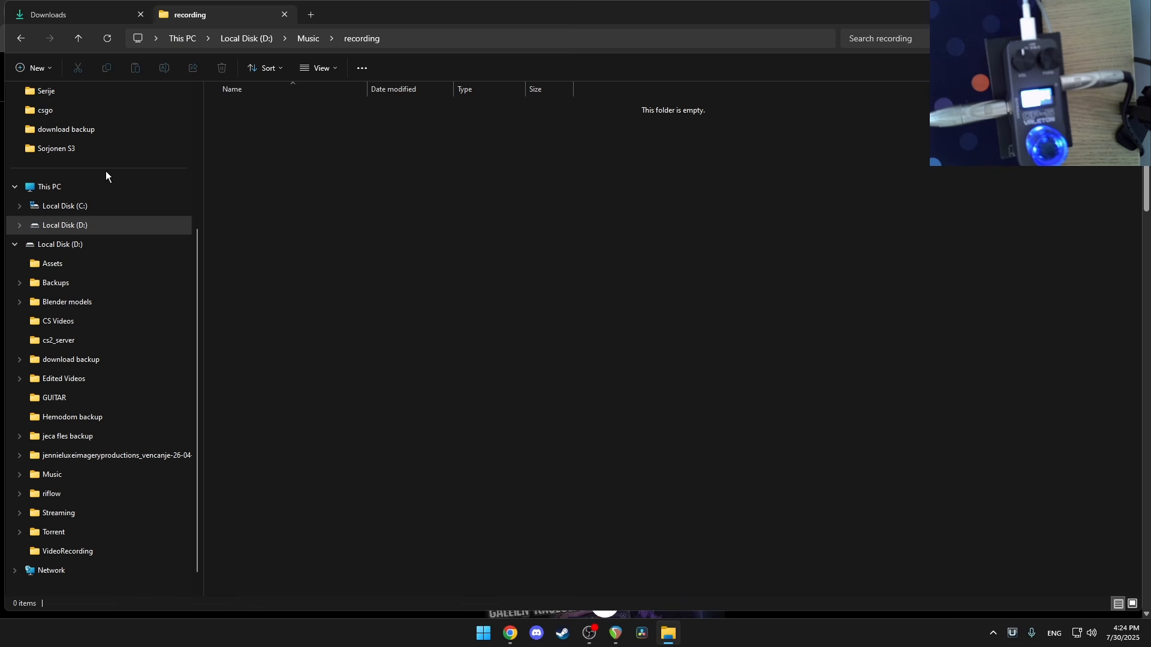
{"action": "left_click", "coordinate": [67, 11]}
{"action": "left_click", "coordinate": [267, 145]}
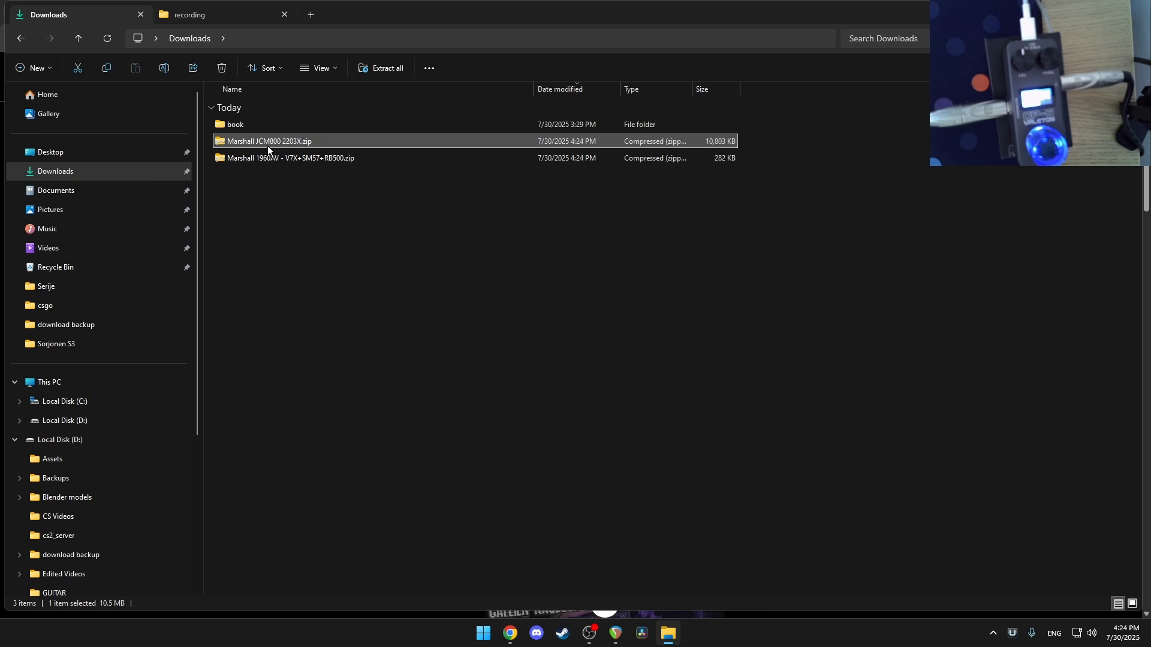
{"action": "right_click", "coordinate": [268, 146]}
{"action": "mouse_move", "coordinate": [351, 206]}
{"action": "left_click", "coordinate": [485, 231]}
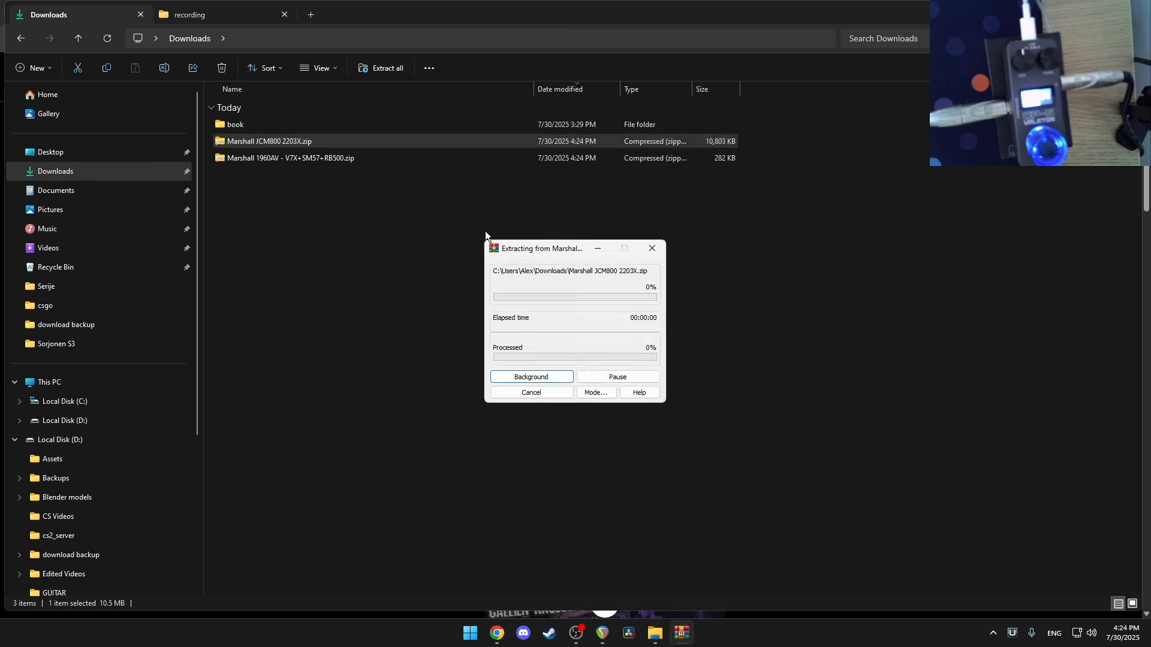
{"action": "right_click", "coordinate": [267, 160]}
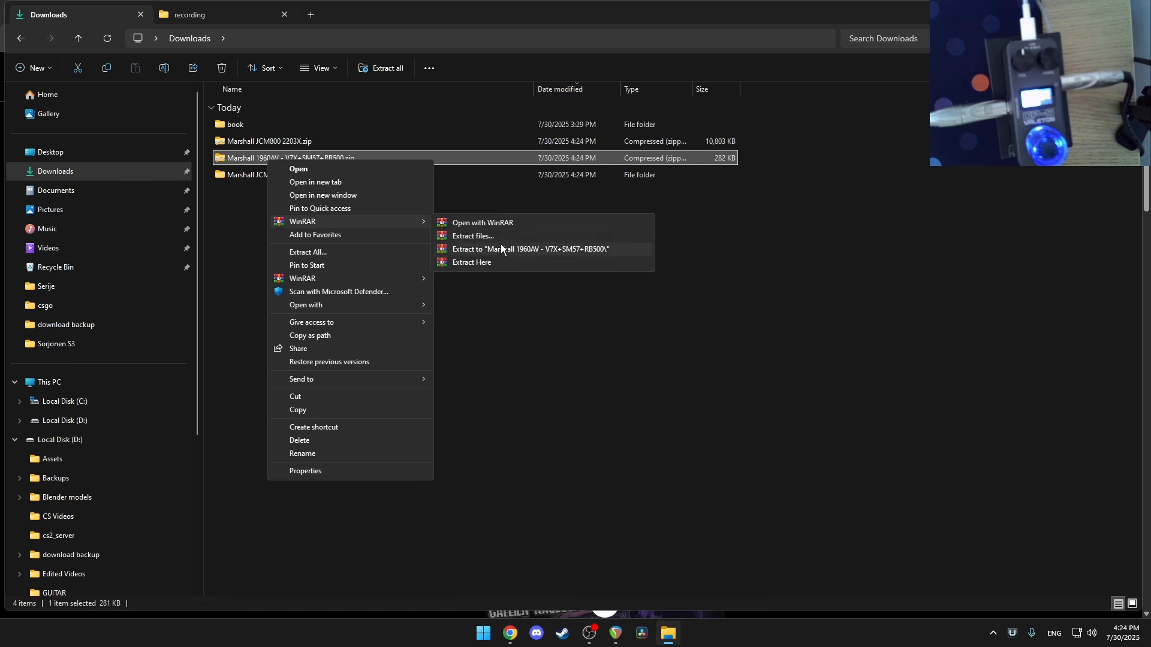
{"action": "left_click", "coordinate": [501, 249]}
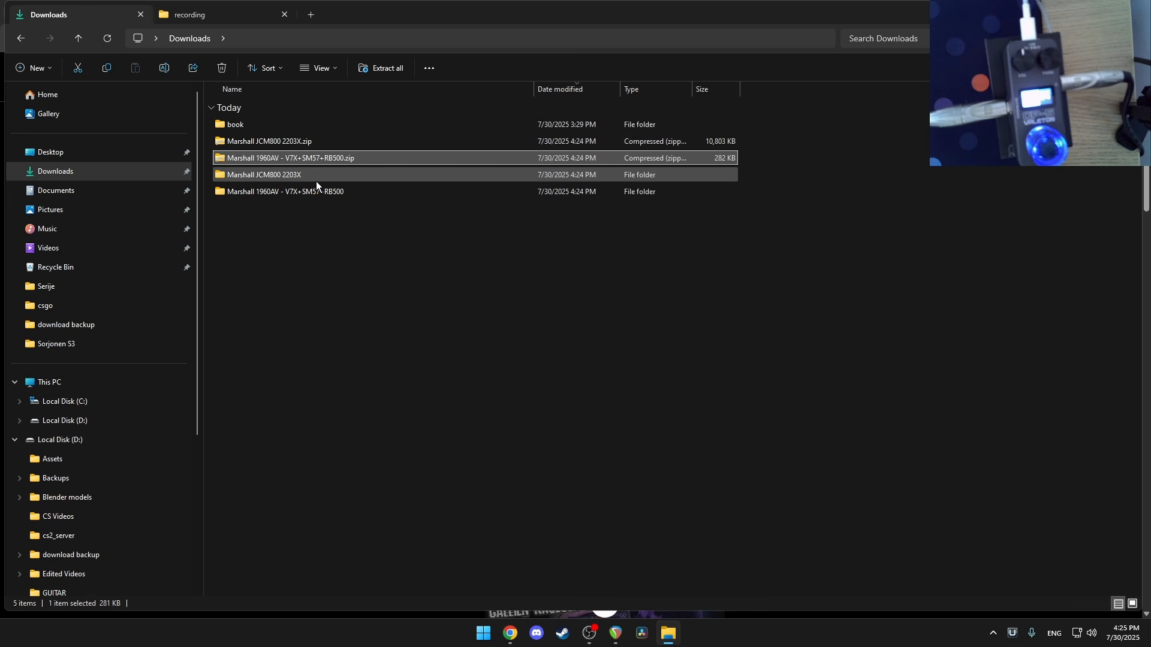
- Switch to REAPER and load 01b Marshall JCM800 2203x P8B3M6T7M1G5.nam from the Marshall JCM800 2203X folder as the Neural Amp Modeler model
{"action": "left_click", "coordinate": [617, 636]}
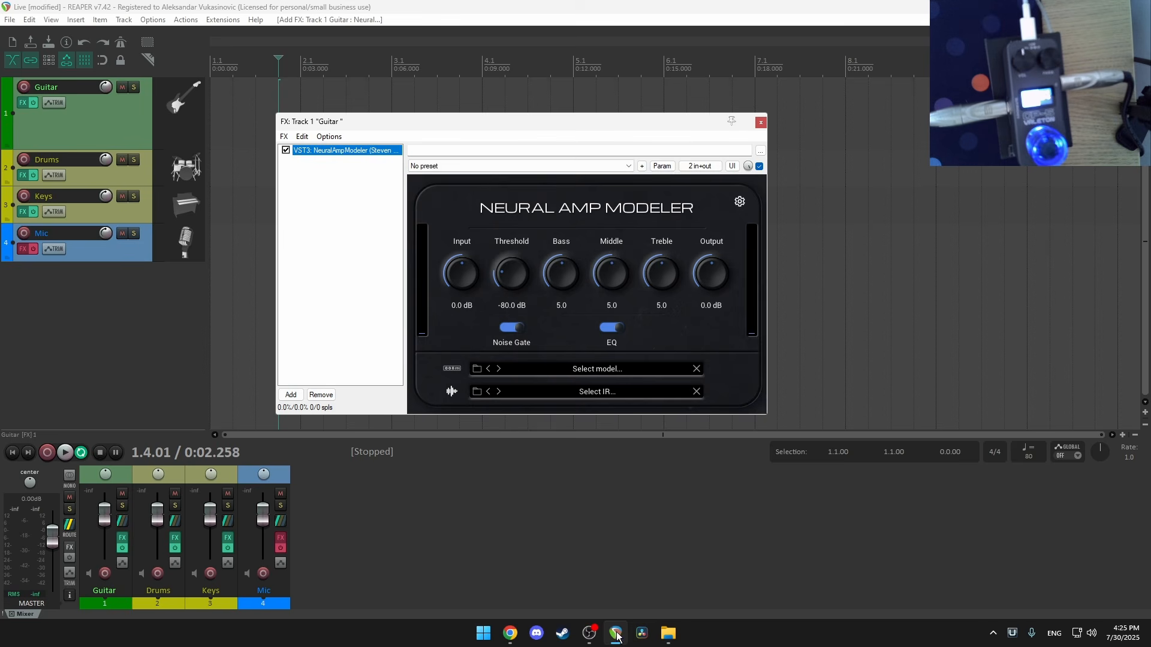
{"action": "left_click", "coordinate": [602, 370]}
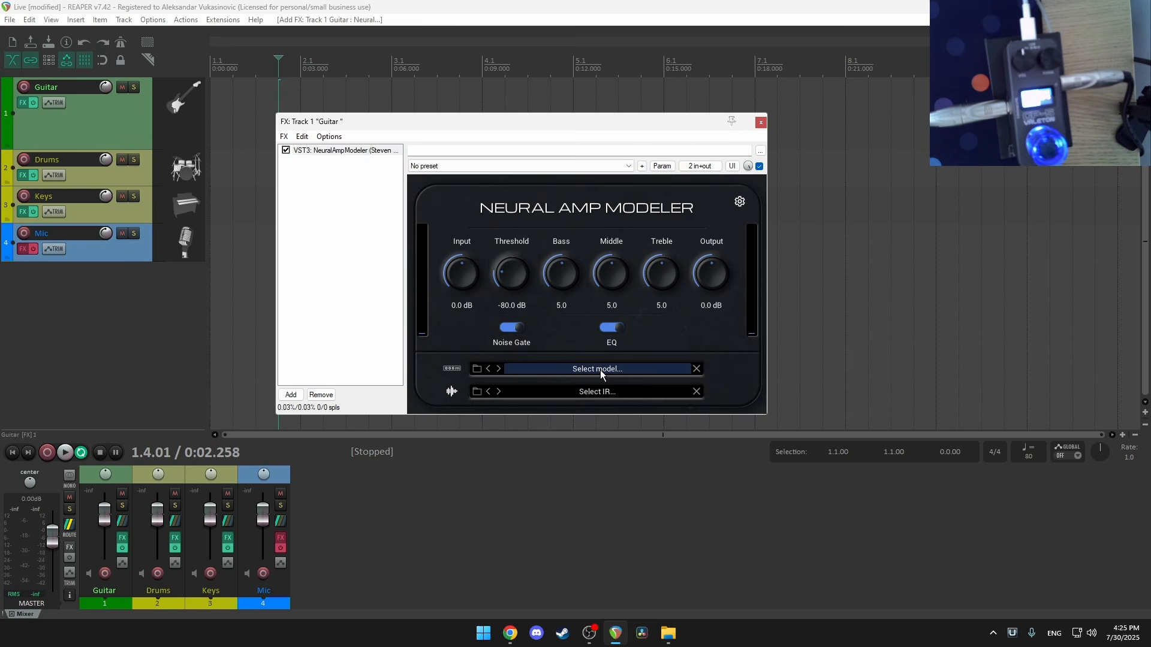
{"action": "double_click", "coordinate": [605, 253]}
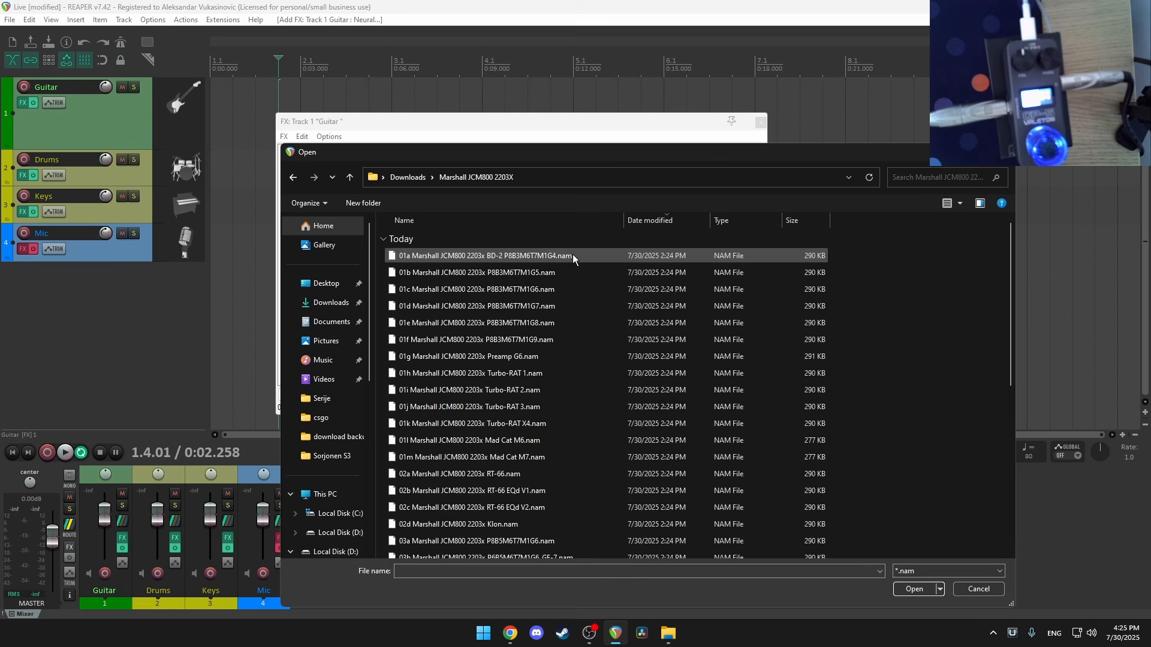
{"action": "left_click", "coordinate": [516, 272]}
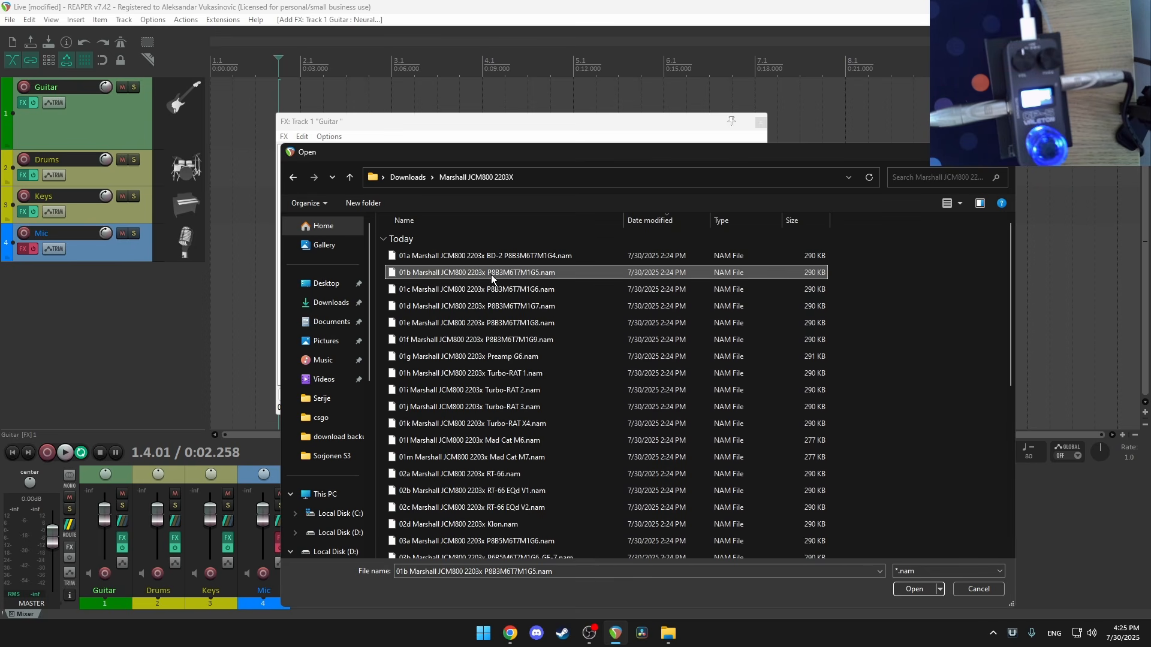
{"action": "double_click", "coordinate": [490, 272]}
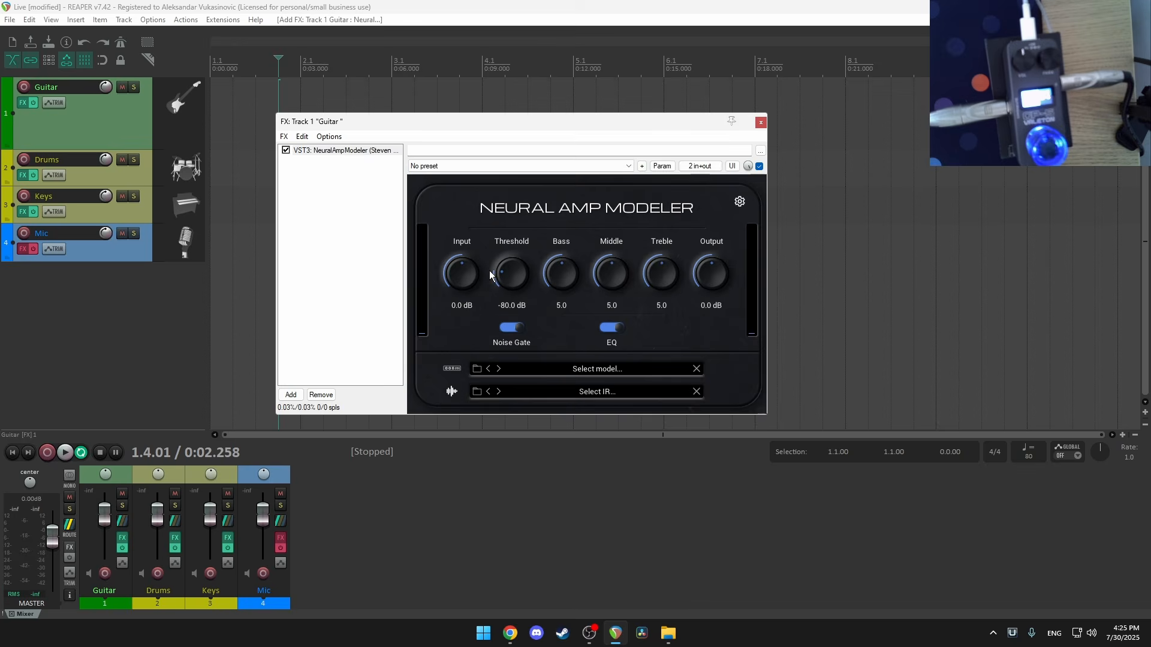
- Load BlendOfAll_dc.wav from the Marshall 1960AV - V7X+SM57+RB500 folder as the plugin's impulse response
{"action": "left_click", "coordinate": [587, 392]}
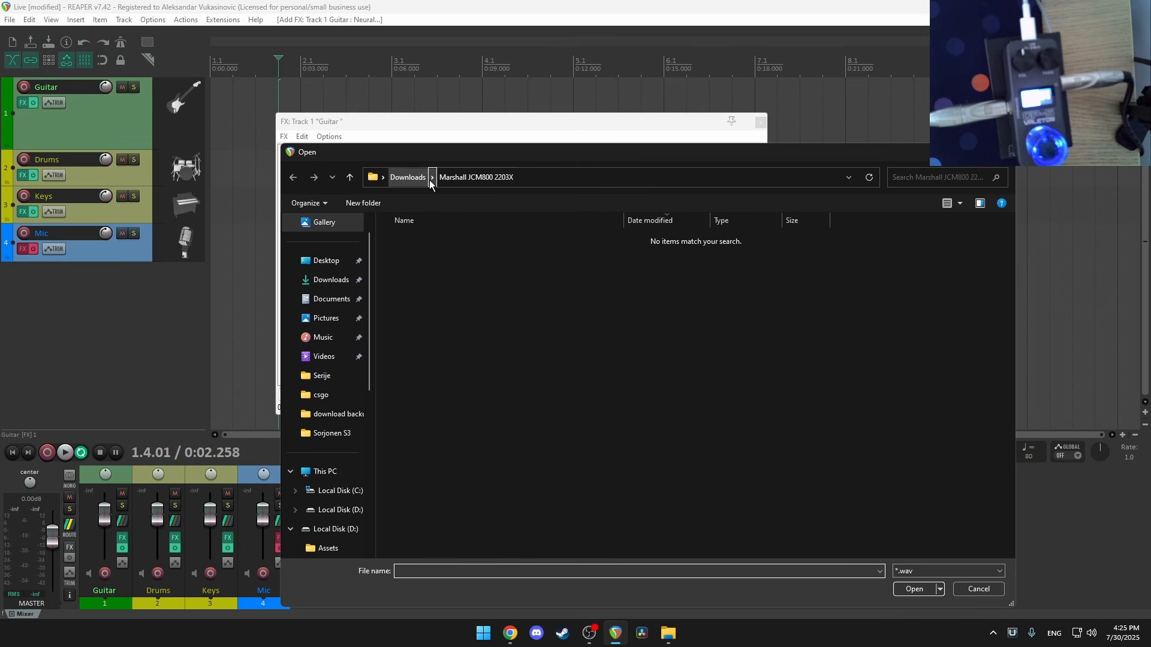
{"action": "left_click", "coordinate": [404, 179]}
{"action": "double_click", "coordinate": [439, 256]}
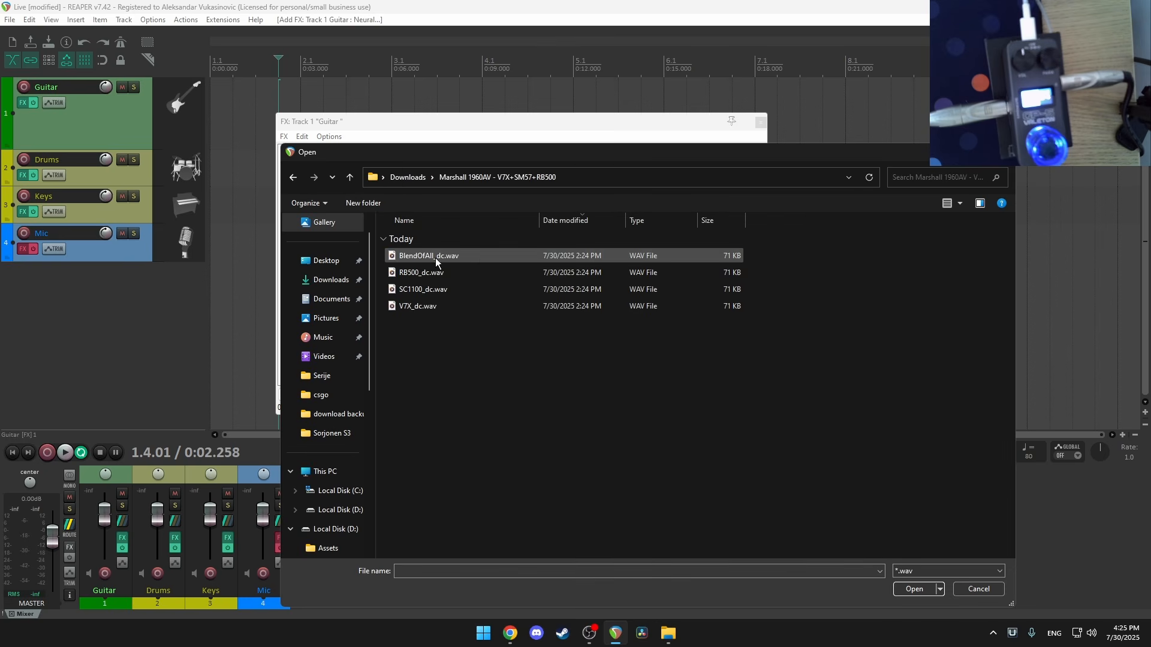
{"action": "double_click", "coordinate": [436, 257]}
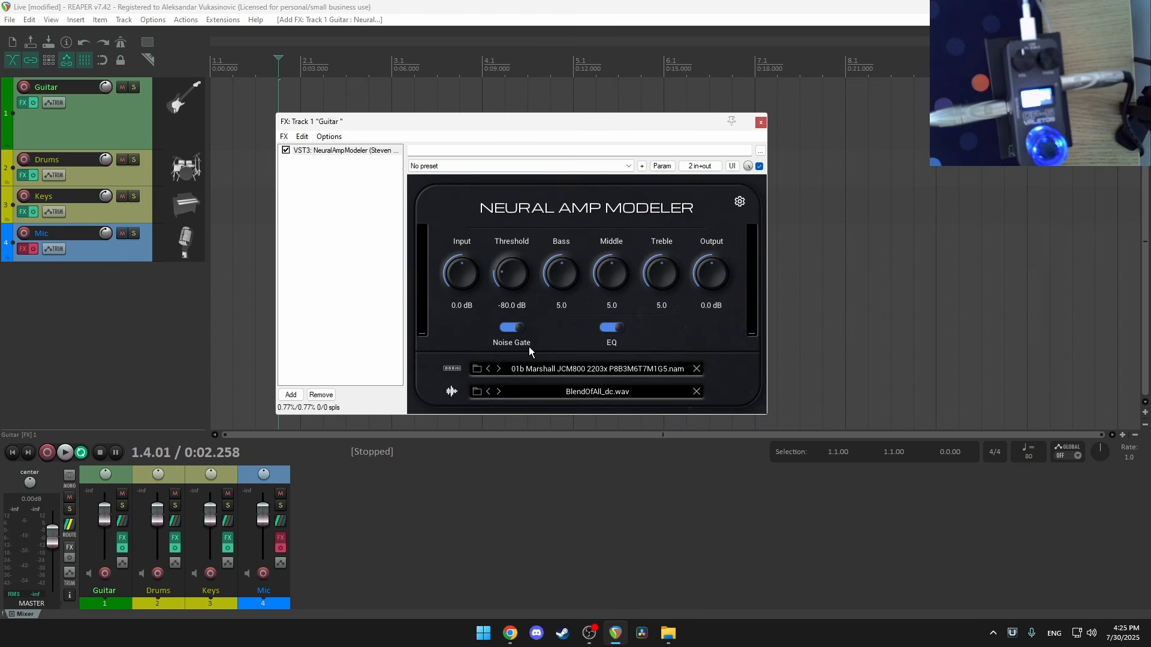
- Arm the Guitar track for recording and raise the plugin's noise gate threshold to -60.5 dB
{"action": "left_click", "coordinate": [26, 87]}
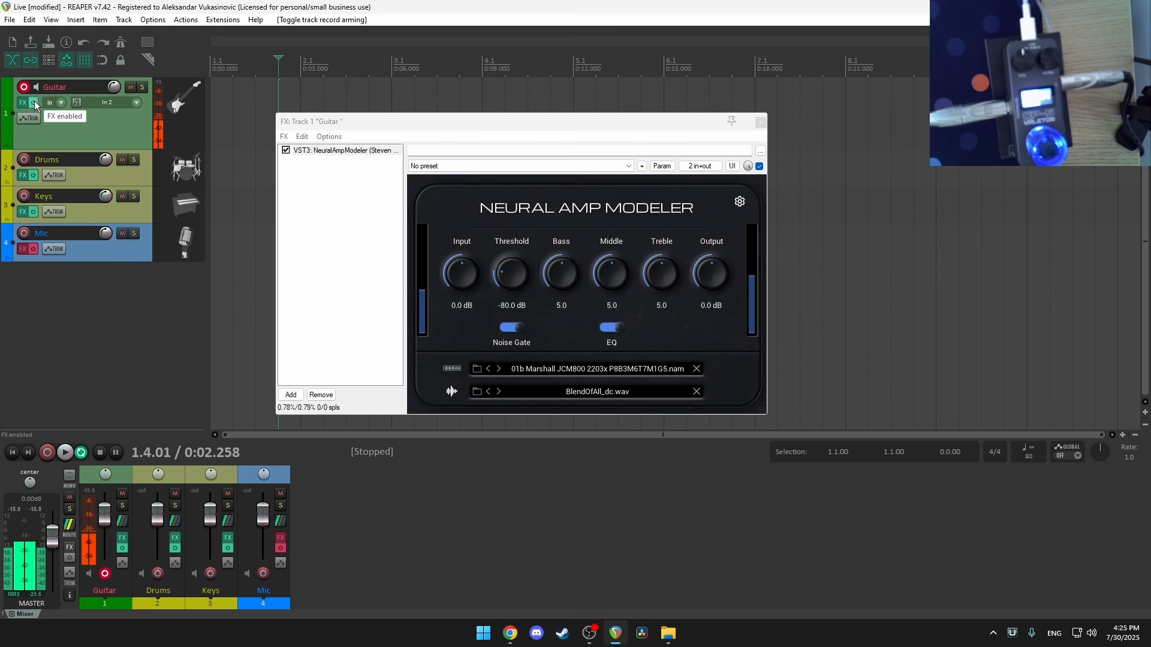
{"action": "left_click_drag", "start_coordinate": [510, 280], "coordinate": [510, 238]}
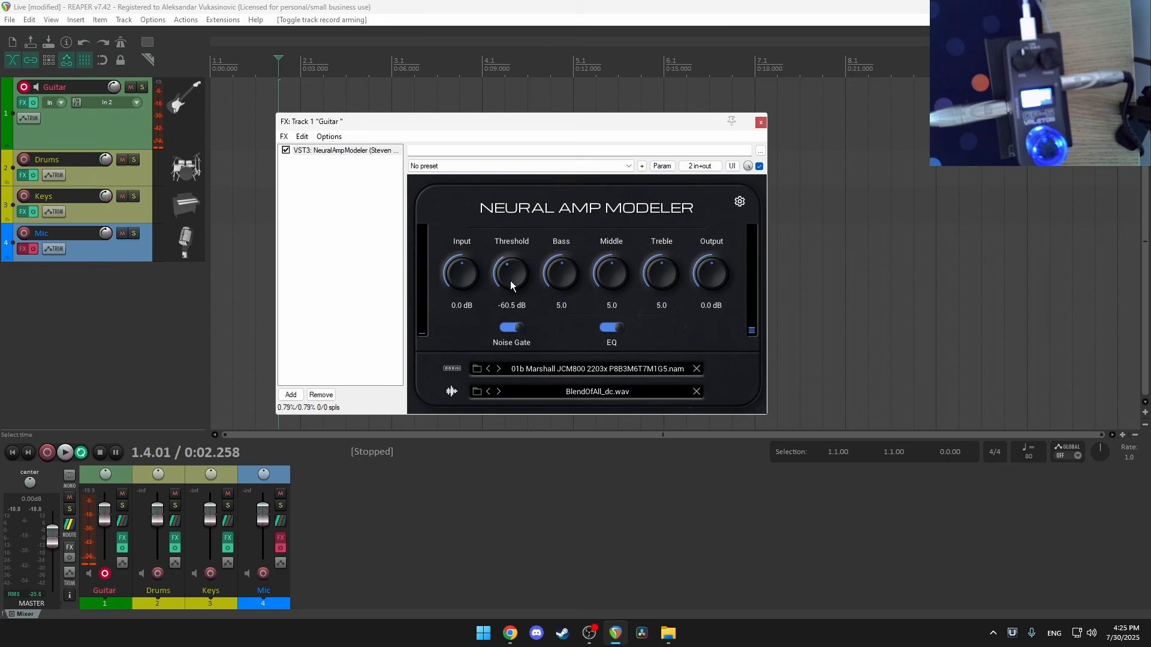
- Set the plugin's output mode to Raw and switch off its noise gate and EQ
{"action": "left_click", "coordinate": [740, 203]}
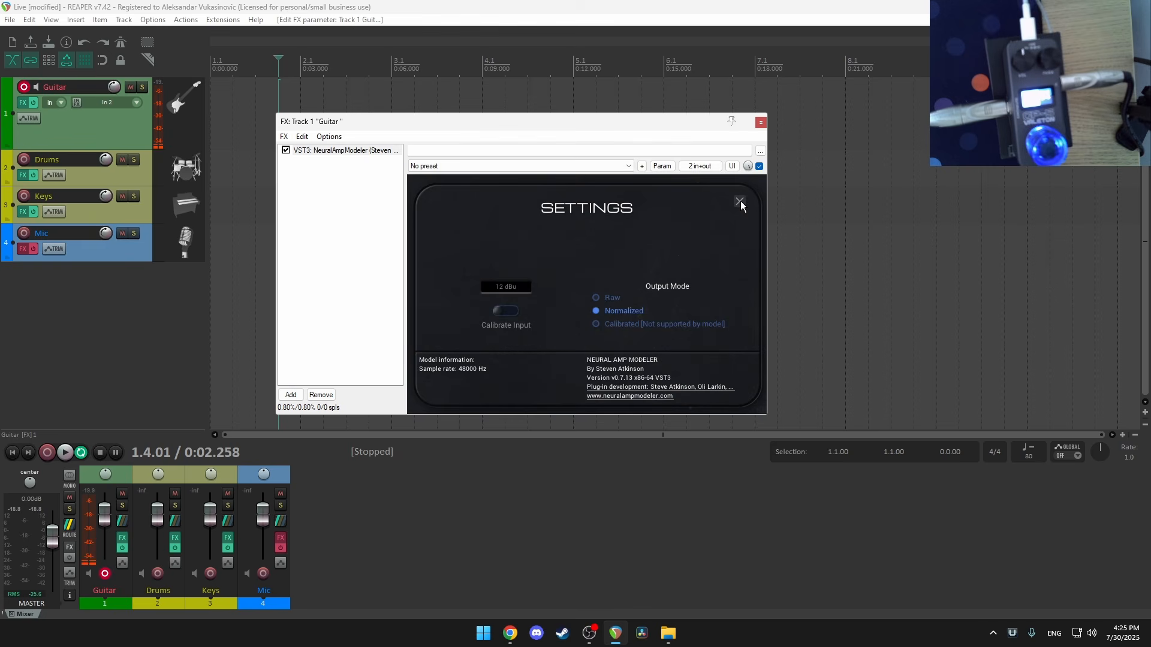
{"action": "left_click", "coordinate": [596, 298]}
{"action": "left_click", "coordinate": [740, 200]}
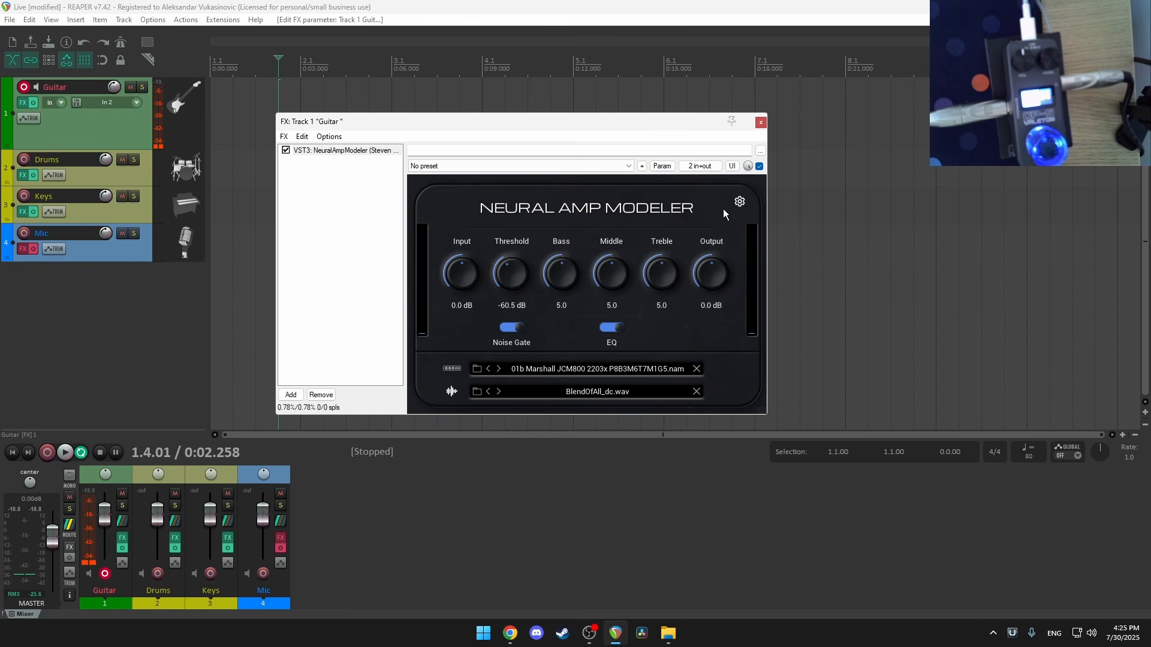
{"action": "left_click", "coordinate": [511, 328]}
{"action": "left_click", "coordinate": [610, 327]}
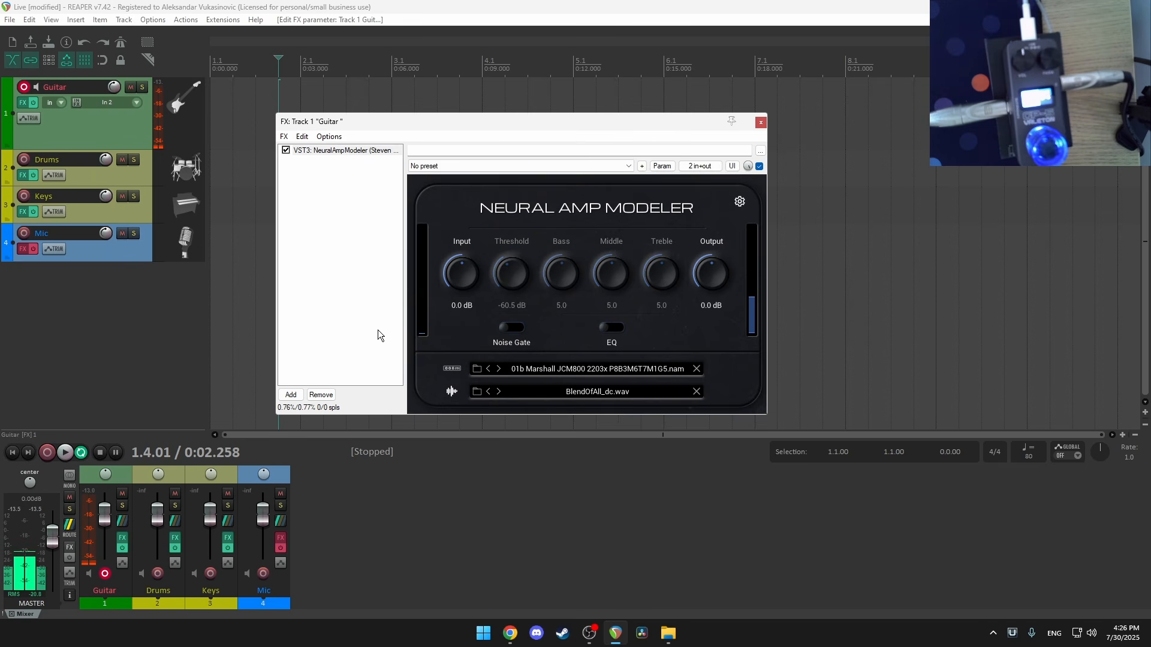
- Disarm the Guitar track, raise the plugin's output to 4.1 dB and close the effects window
{"action": "left_click", "coordinate": [24, 86]}
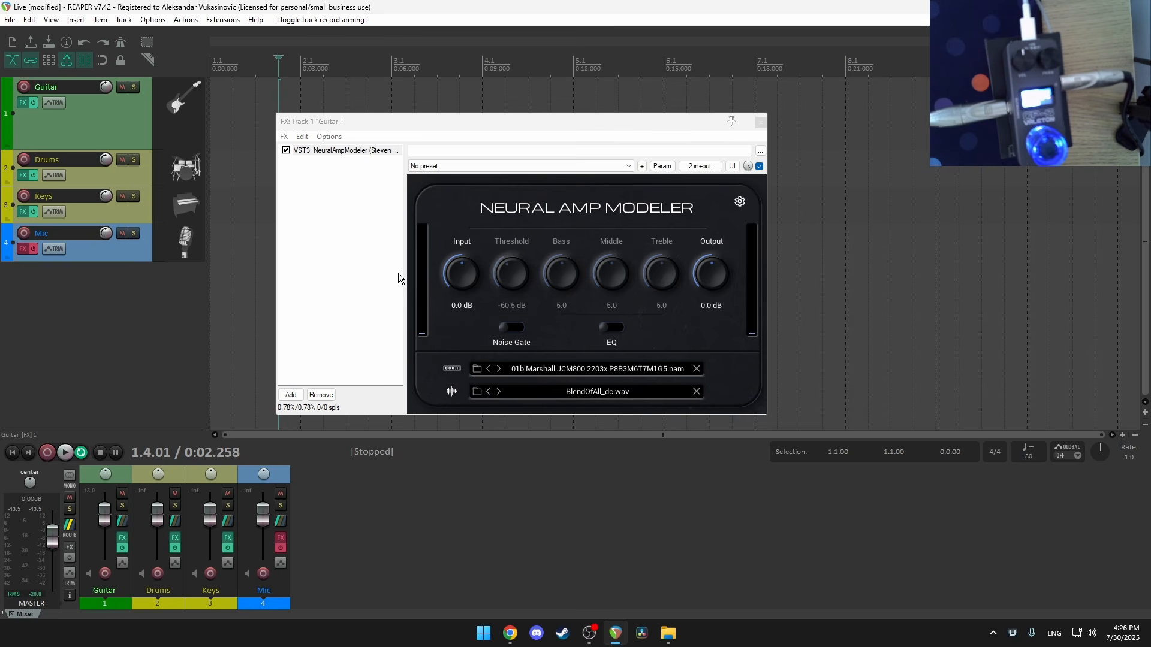
{"action": "left_click_drag", "start_coordinate": [714, 277], "coordinate": [714, 266]}
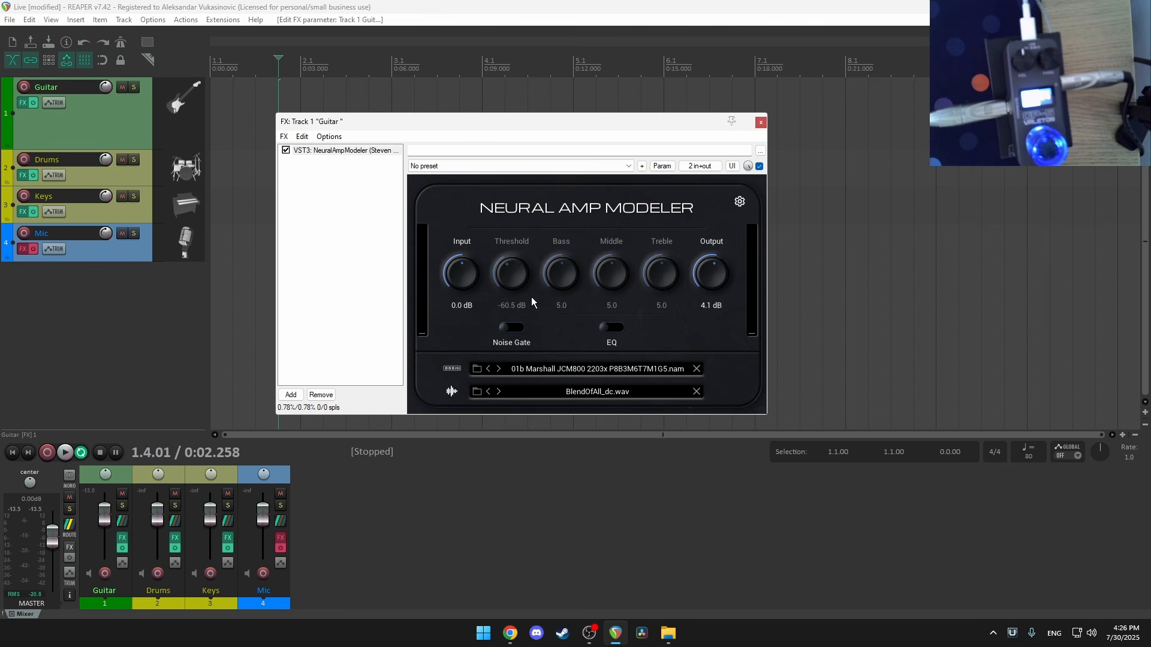
{"action": "left_click", "coordinate": [760, 122]}
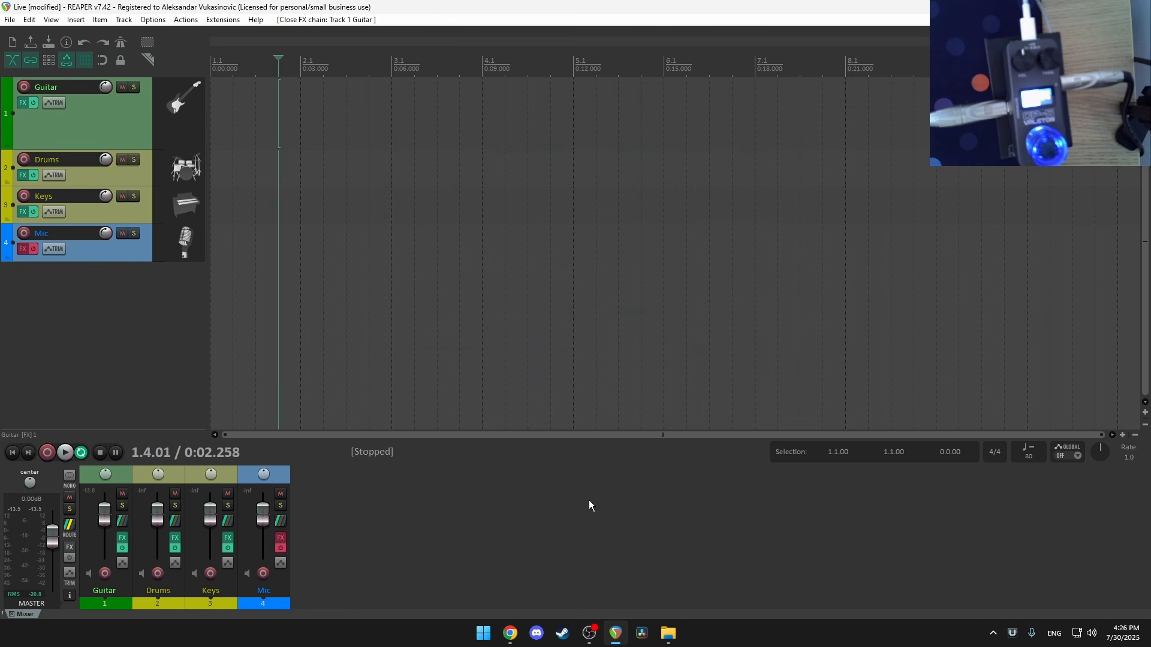
- Switch to Chrome, open the online training notebook from the Neural Amp Modeler Users page, and download its input.wav reamp signal
{"action": "left_click", "coordinate": [510, 632]}
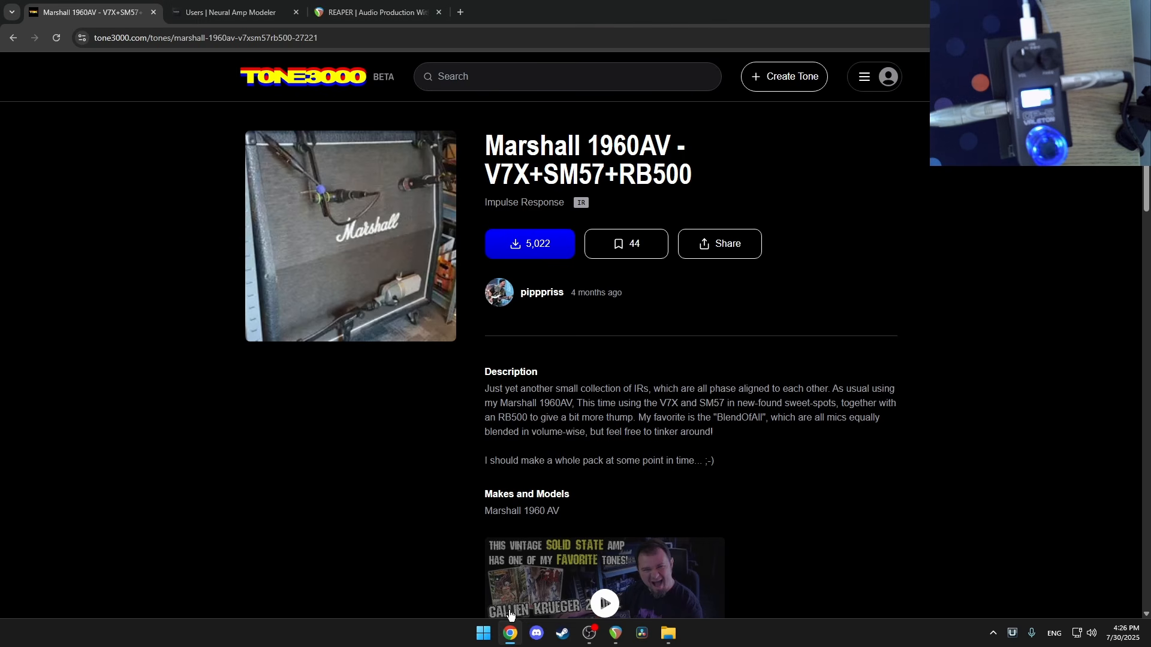
{"action": "left_click", "coordinate": [210, 13]}
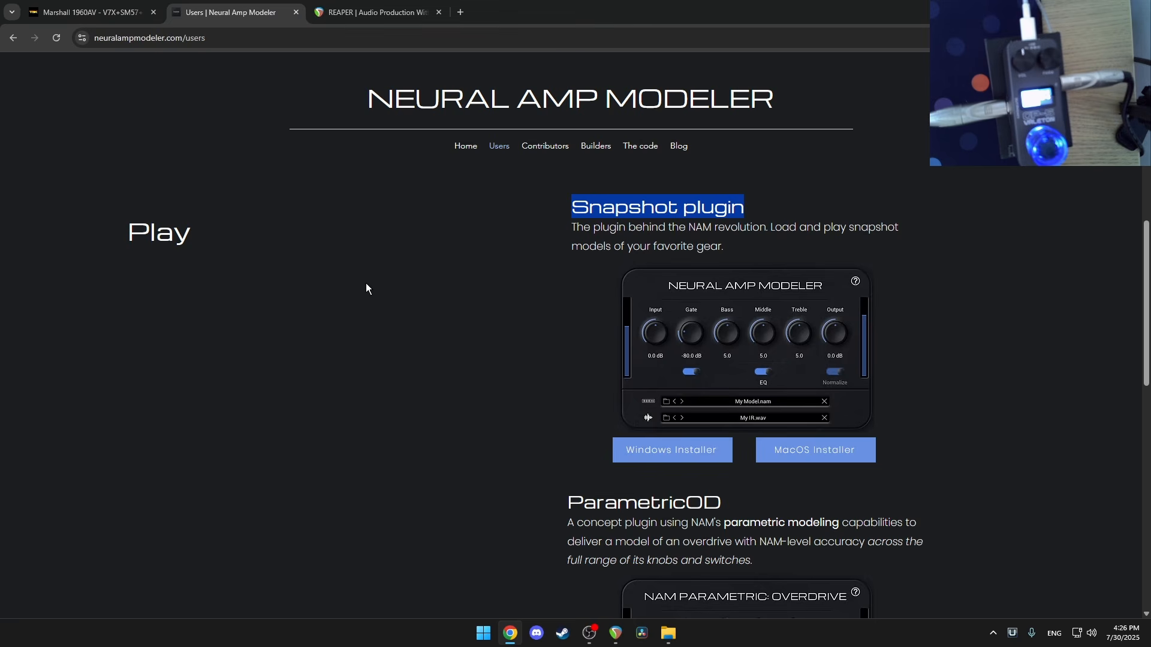
{"action": "scroll", "coordinate": [464, 279], "scroll_direction": "down", "scroll_amount": 3}
{"action": "scroll", "coordinate": [433, 250], "scroll_direction": "up", "scroll_amount": 11}
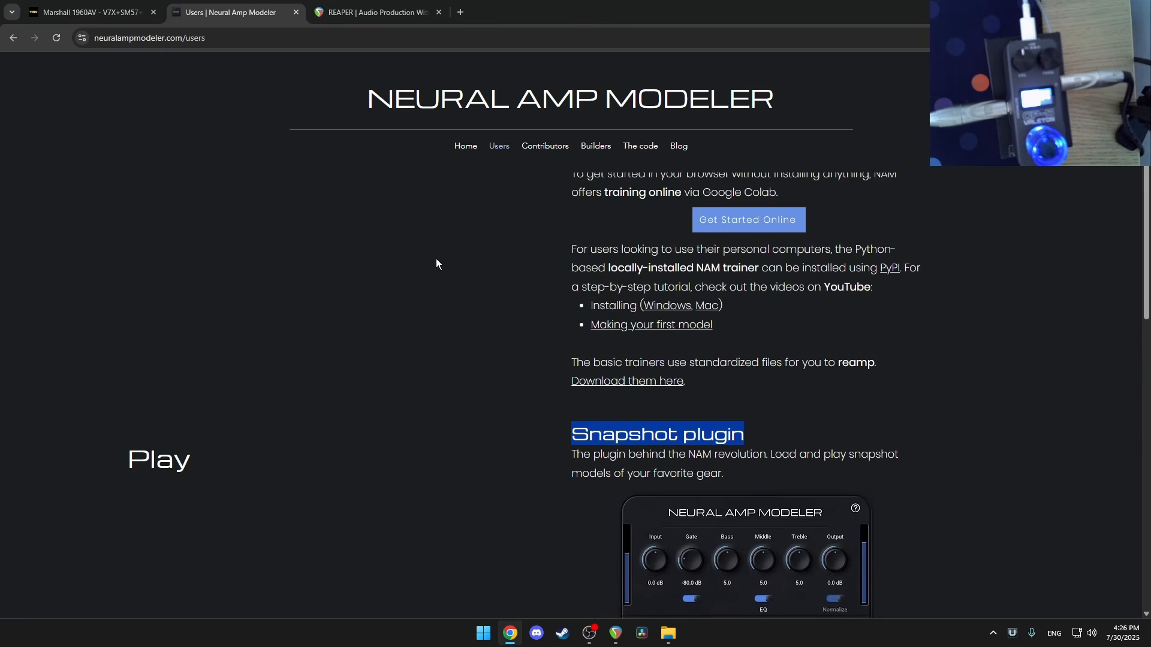
{"action": "scroll", "coordinate": [465, 293], "scroll_direction": "down", "scroll_amount": 1}
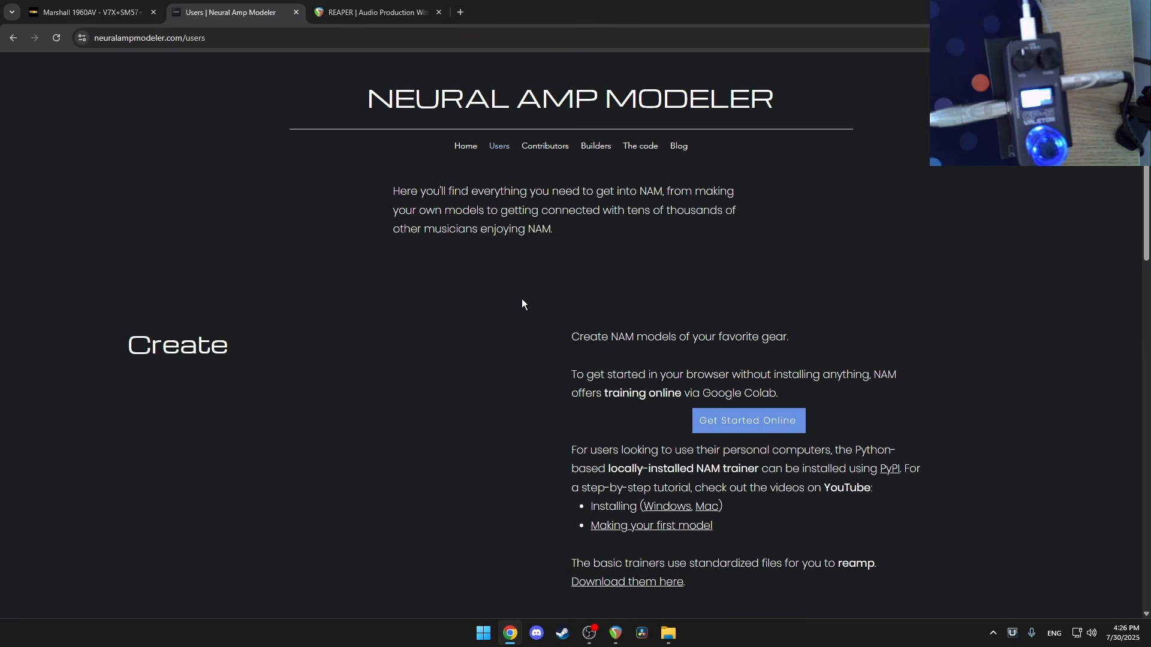
{"action": "left_click", "coordinate": [765, 416]}
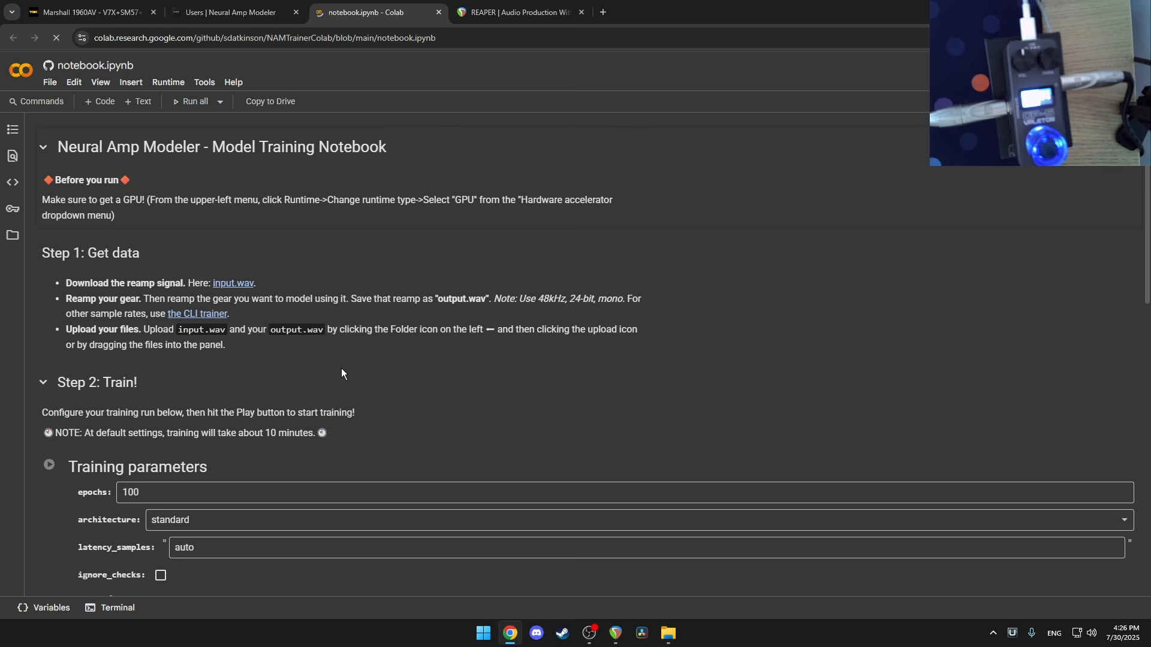
{"action": "left_click", "coordinate": [243, 287]}
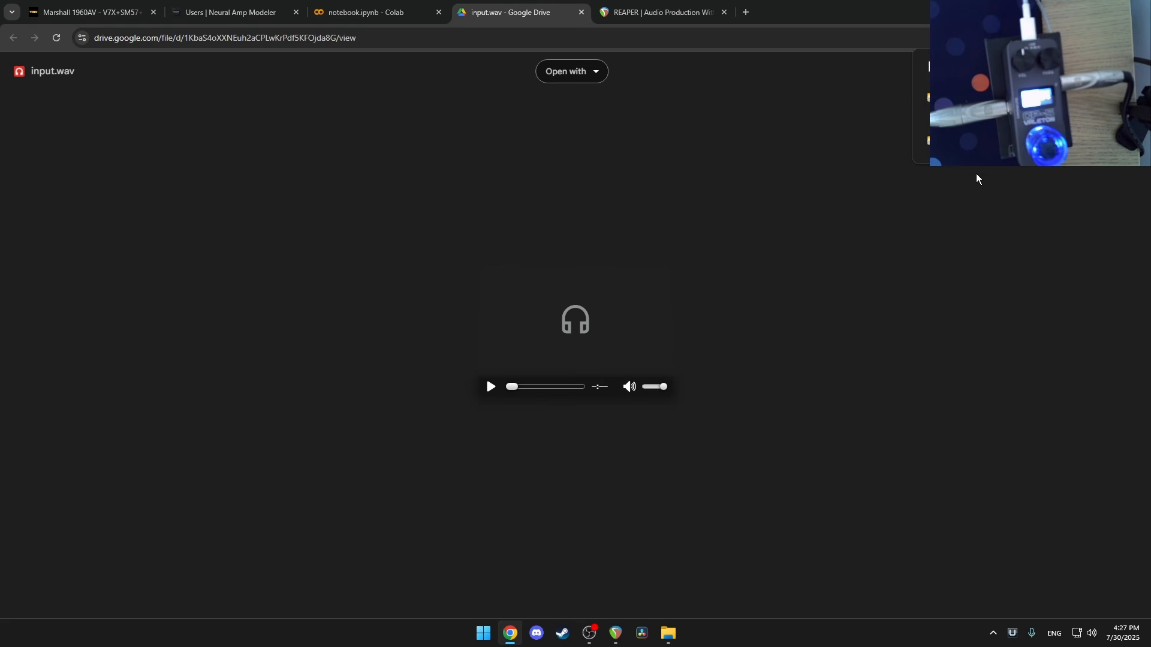
- Bring input.wav from File Explorer's Downloads folder onto REAPER's Guitar track and align it with the project start
{"action": "left_click", "coordinate": [616, 632]}
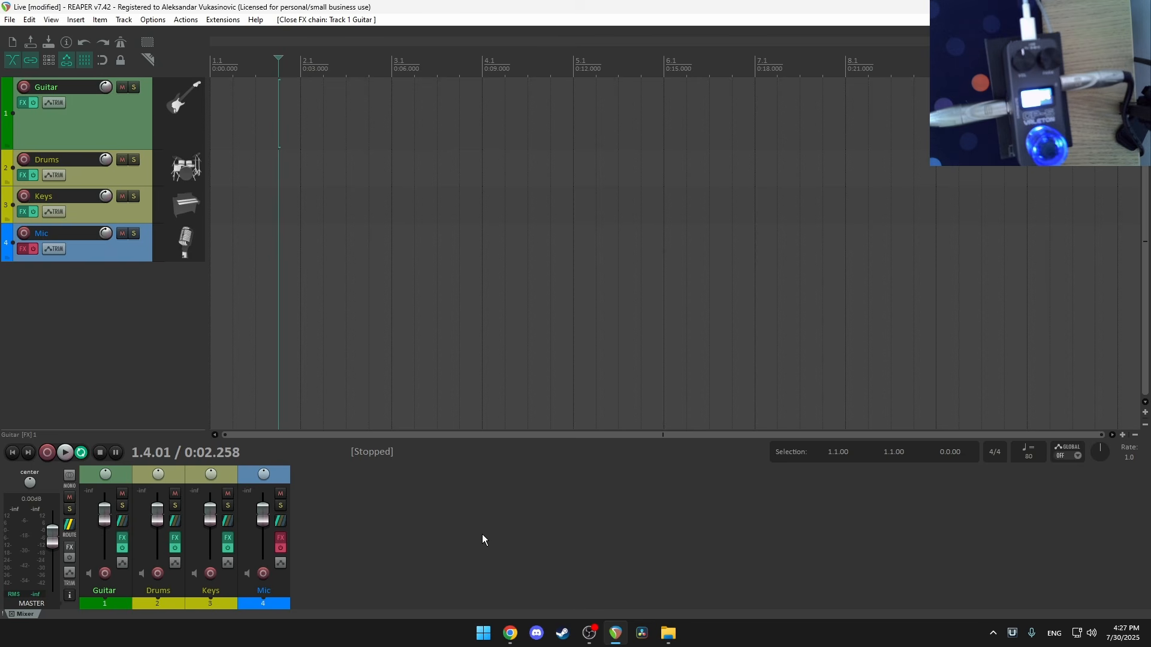
{"action": "left_click", "coordinate": [668, 632]}
{"action": "left_click_drag", "start_coordinate": [262, 206], "coordinate": [275, 113]}
{"action": "key", "text": "alt+Tab"}
{"action": "left_click_drag", "start_coordinate": [384, 117], "coordinate": [288, 116]}
- Check the Guitar track's plugin, return the playhead to the project start and set the time selection to span input.wav
{"action": "left_click", "coordinate": [23, 103]}
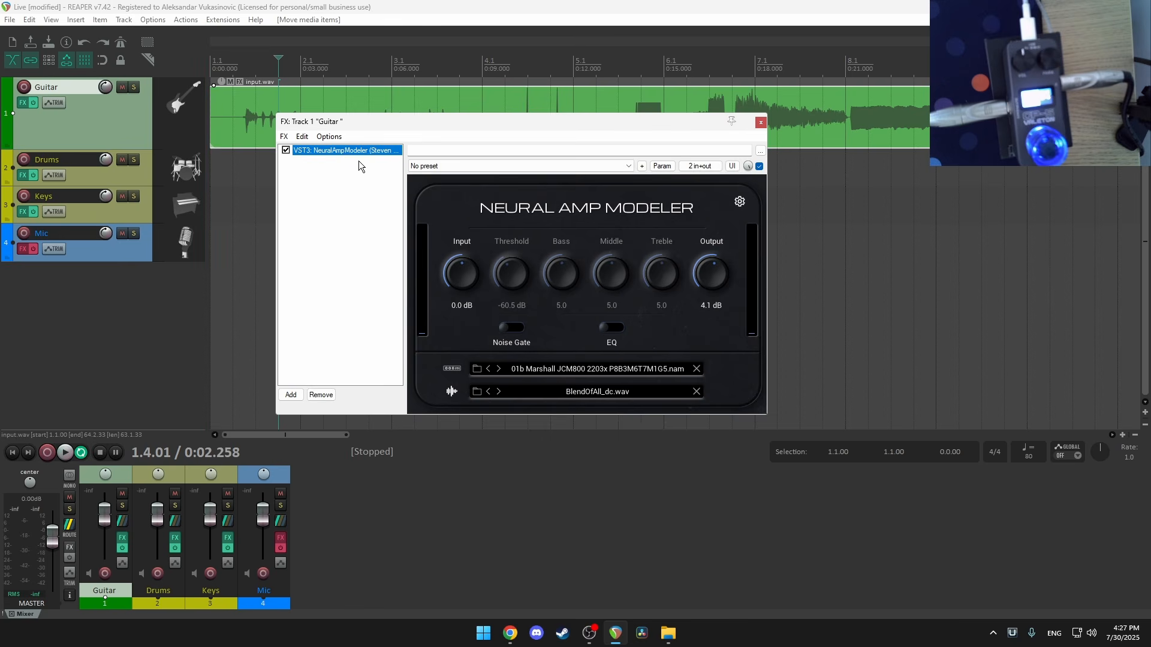
{"action": "left_click", "coordinate": [761, 123]}
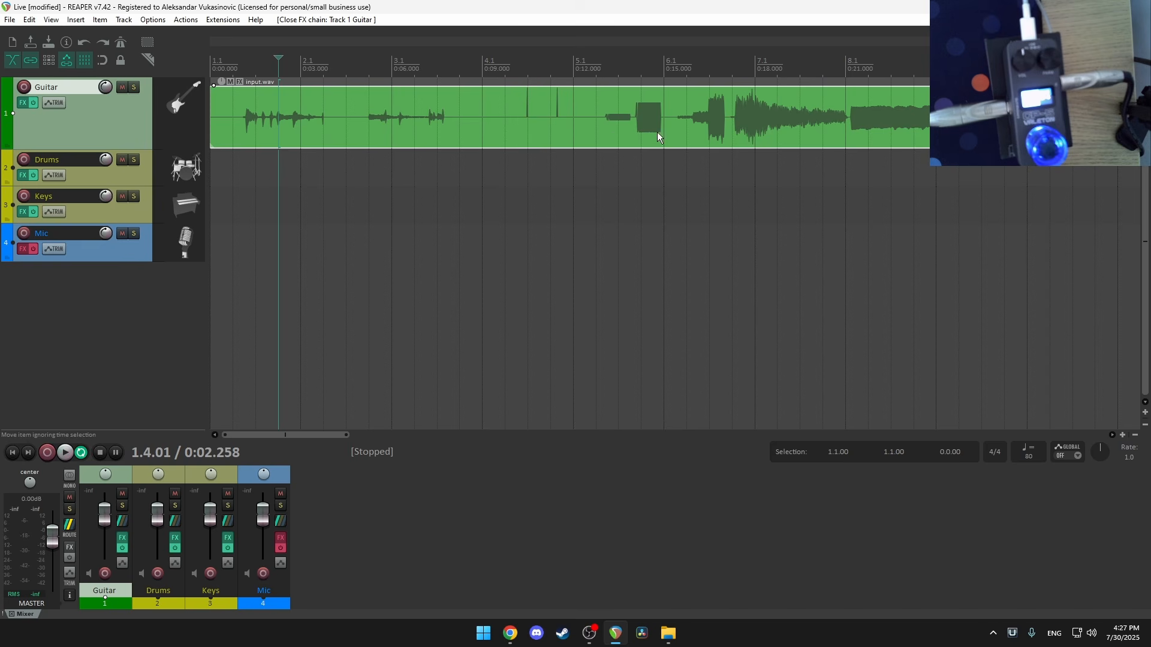
{"action": "left_click", "coordinate": [12, 452]}
{"action": "double_click", "coordinate": [336, 56]}
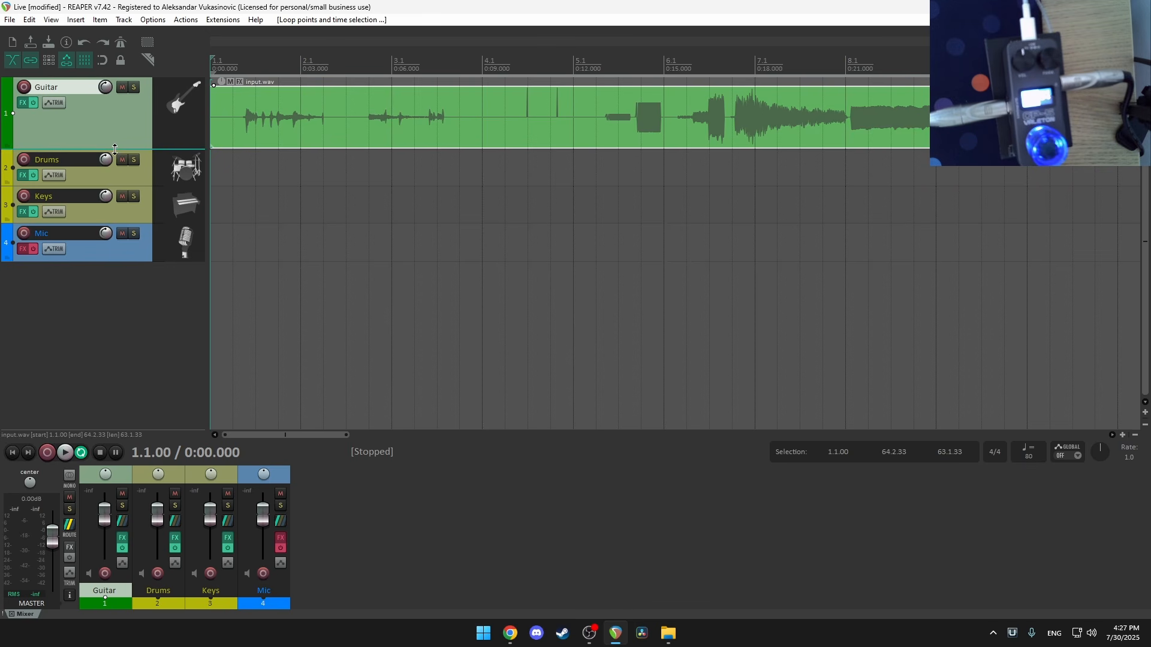
- Open the project's render settings and set the primary output format to WAV
{"action": "left_click", "coordinate": [10, 20]}
{"action": "mouse_move", "coordinate": [77, 144]}
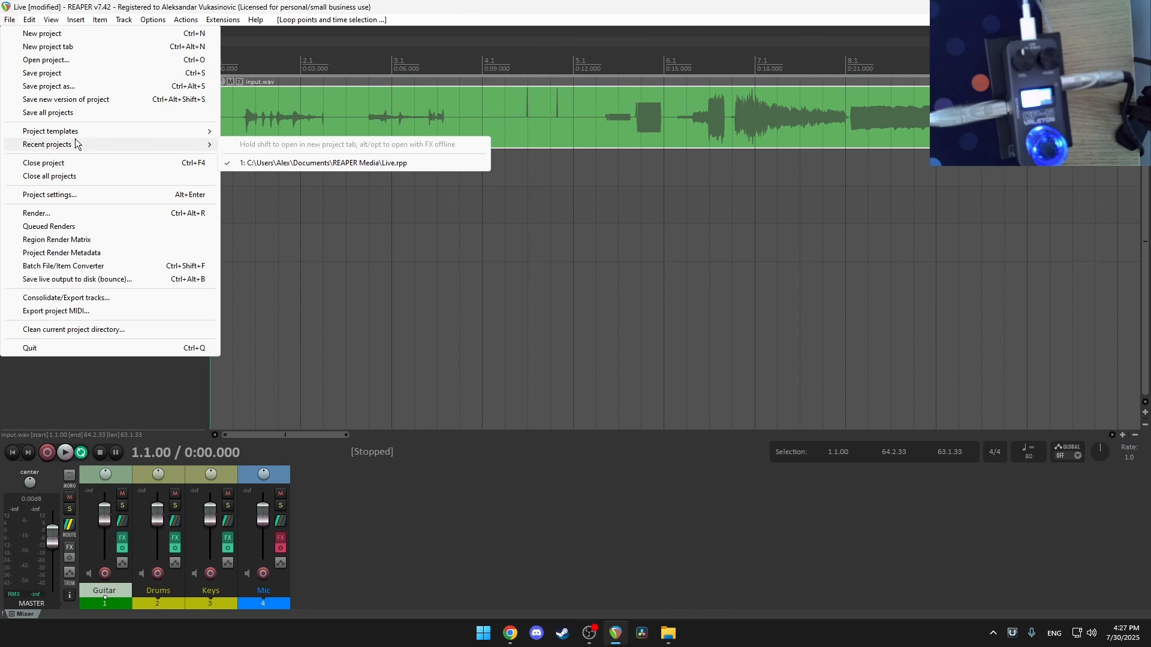
{"action": "left_click", "coordinate": [60, 211]}
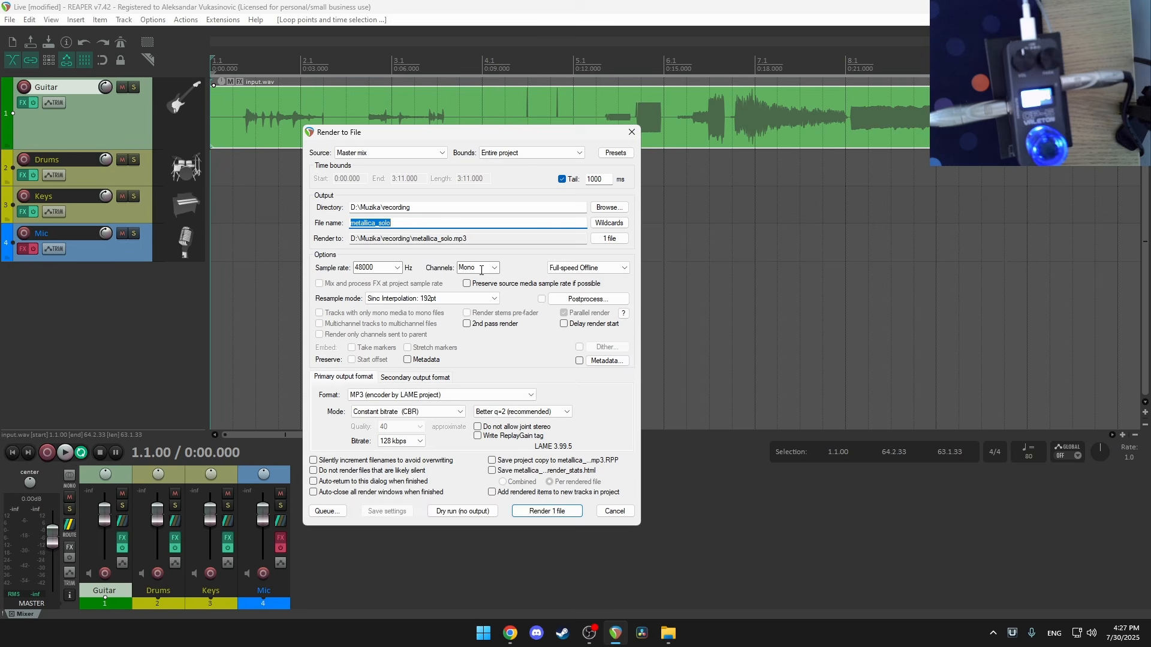
{"action": "left_click", "coordinate": [368, 395]}
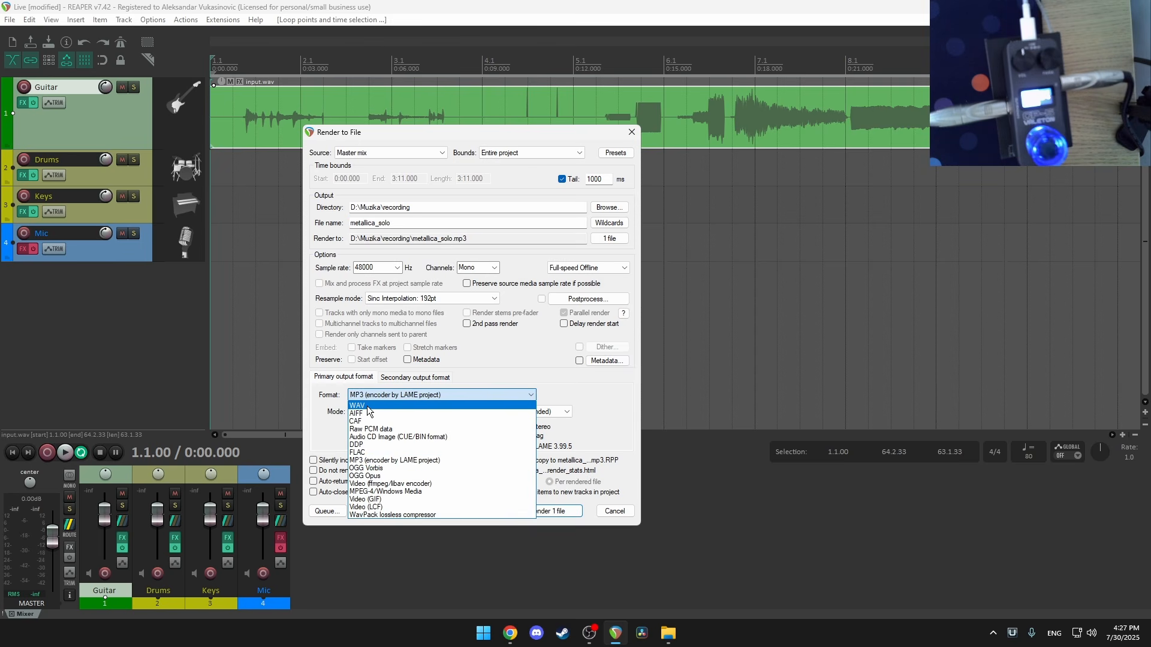
{"action": "left_click", "coordinate": [370, 407]}
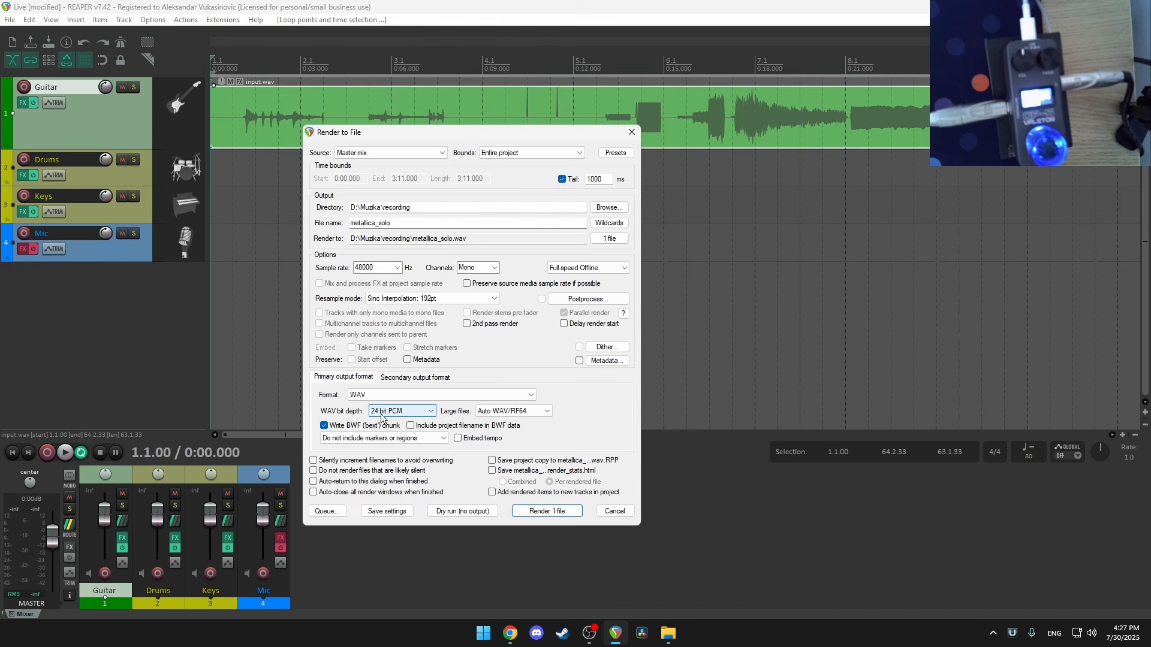
{"action": "left_click", "coordinate": [552, 512]}
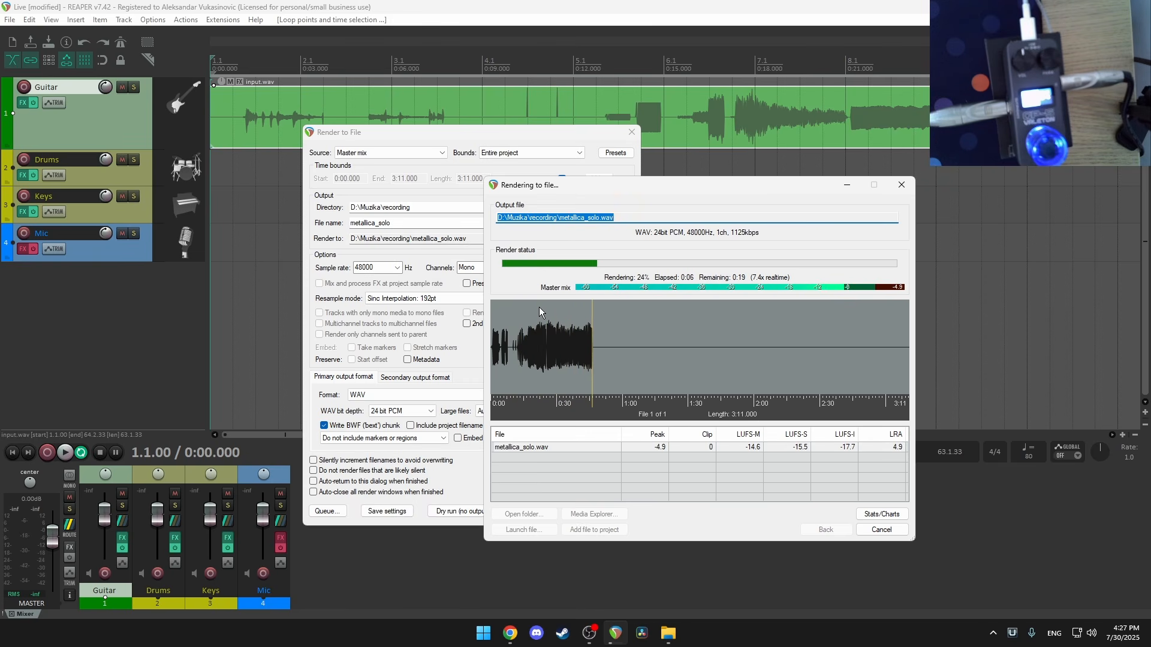
{"action": "left_click", "coordinate": [881, 529]}
{"action": "left_click", "coordinate": [627, 360]}
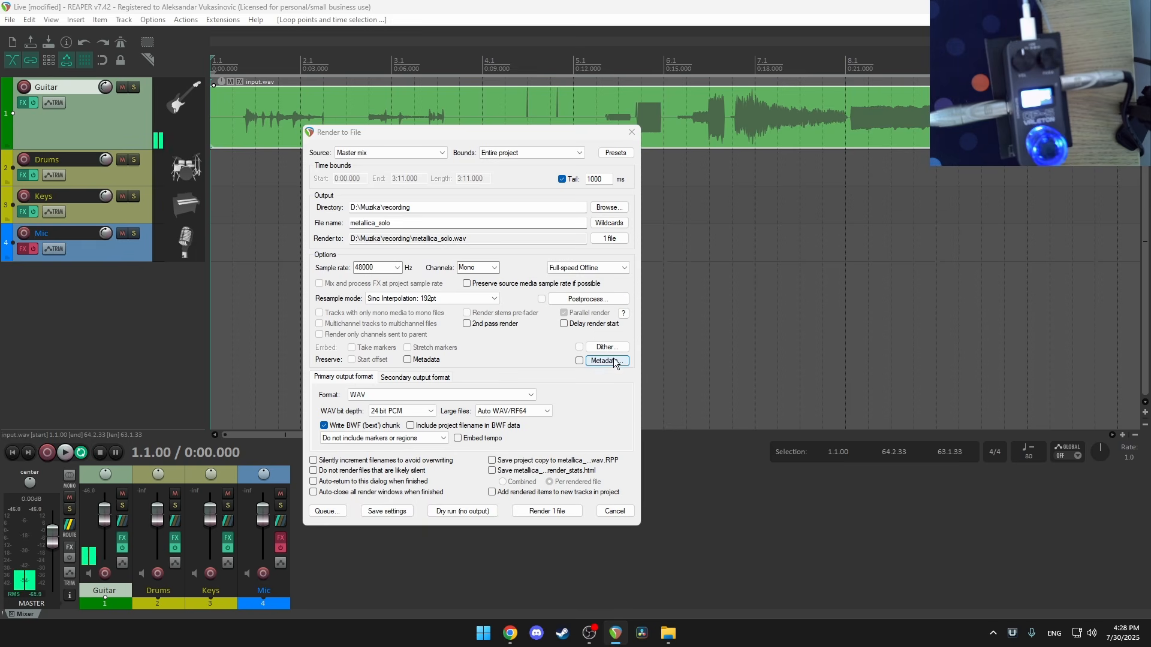
{"action": "left_click", "coordinate": [619, 513]}
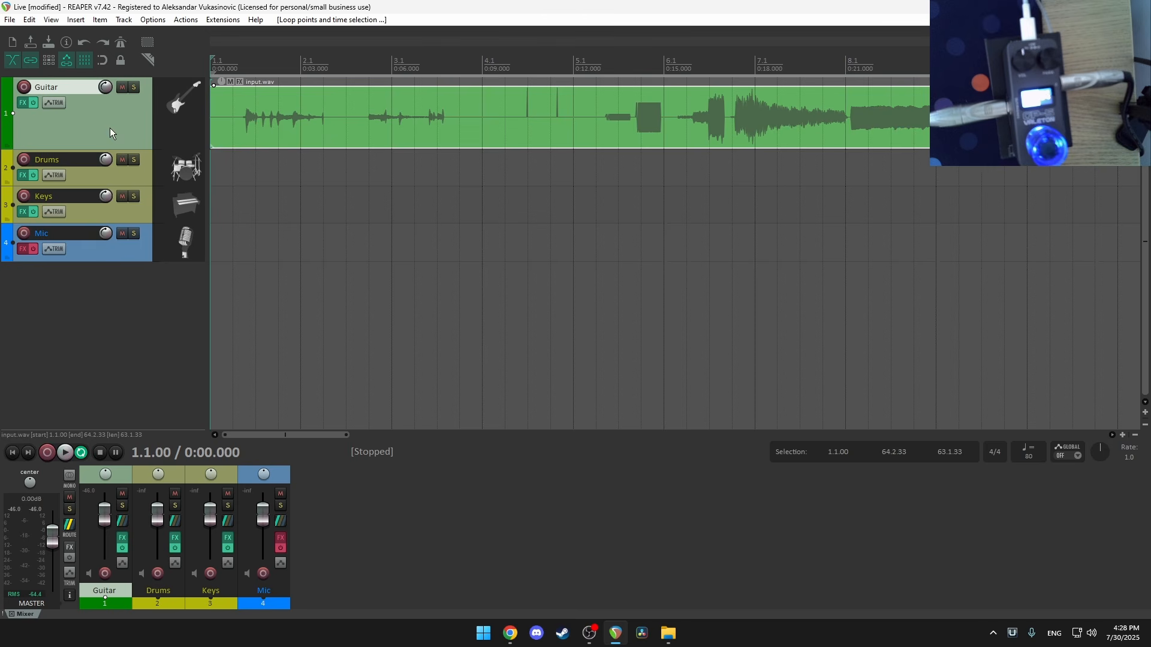
- Raise the output of the Guitar track's Neural Amp Modeler plugin to 8.2 dB and close the effects window
{"action": "left_click", "coordinate": [23, 103]}
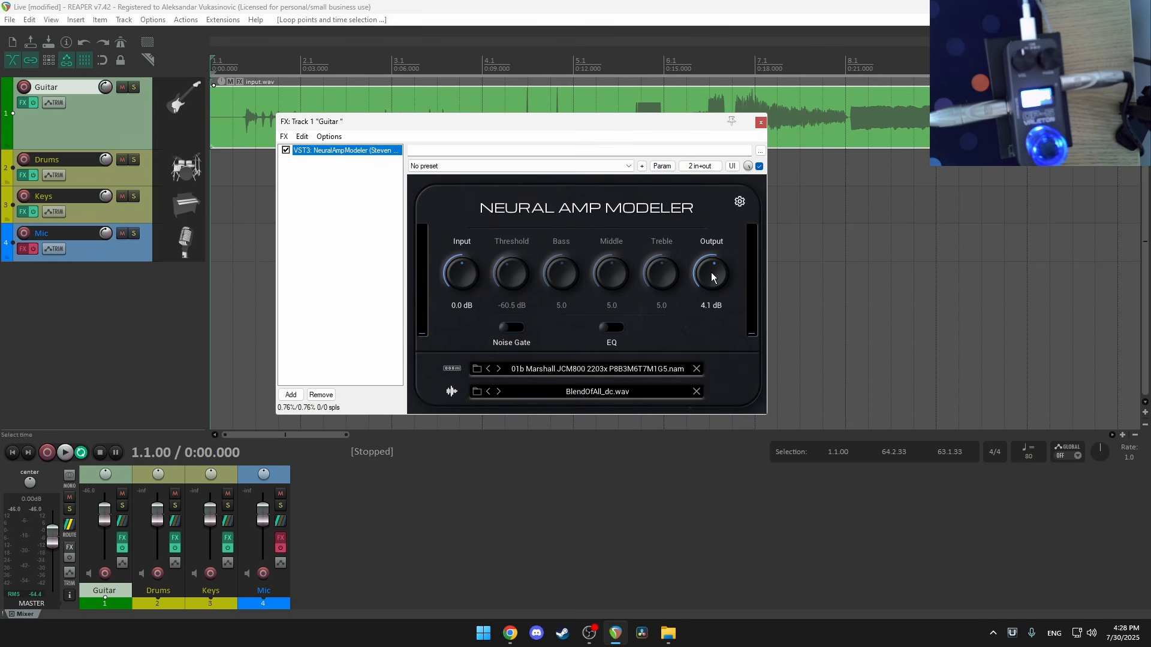
{"action": "left_click_drag", "start_coordinate": [710, 280], "coordinate": [710, 271]}
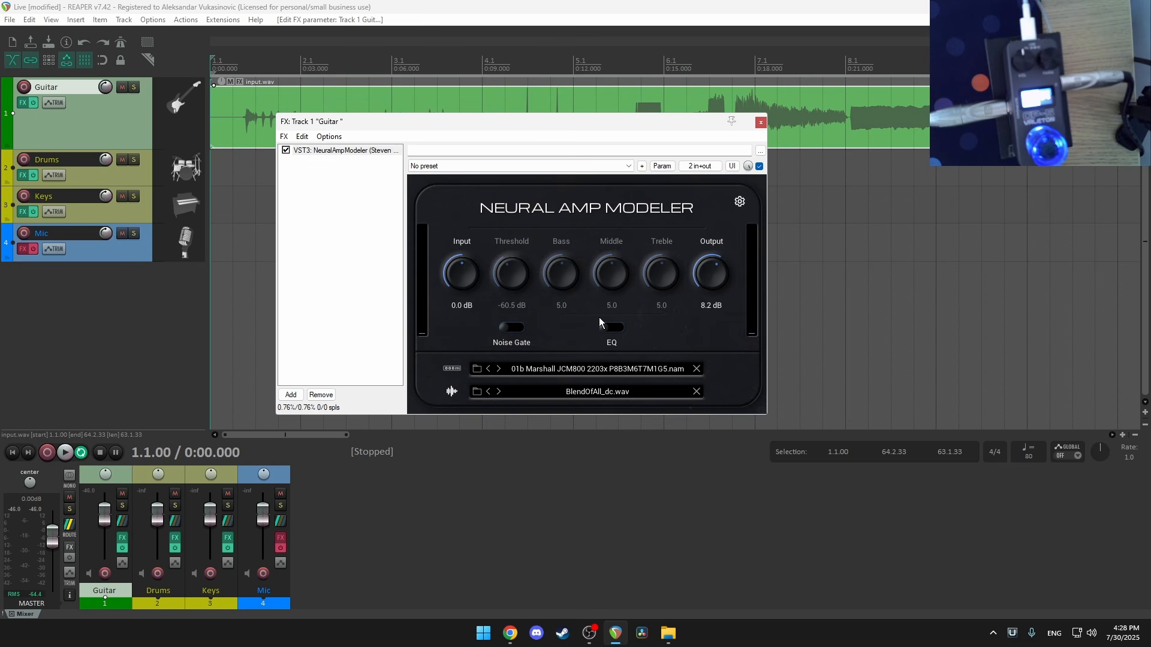
{"action": "left_click", "coordinate": [761, 123]}
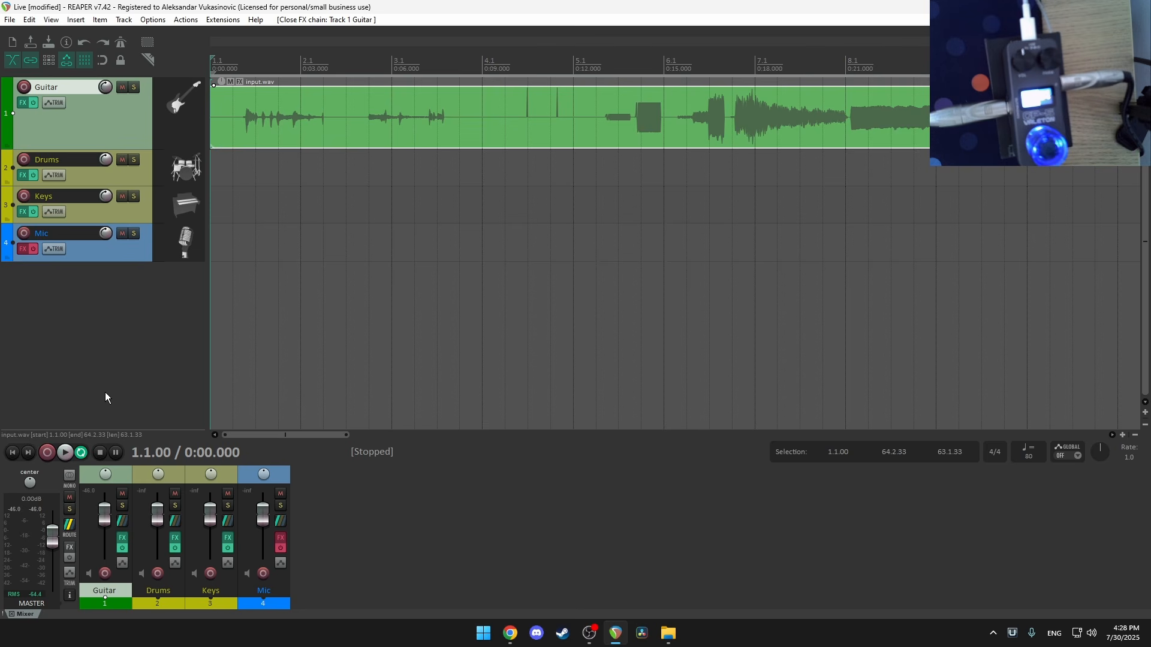
- Render the entire project to a mono 48000 Hz, 24-bit WAV file named output in D:\Muzika\recording
{"action": "left_click", "coordinate": [10, 20]}
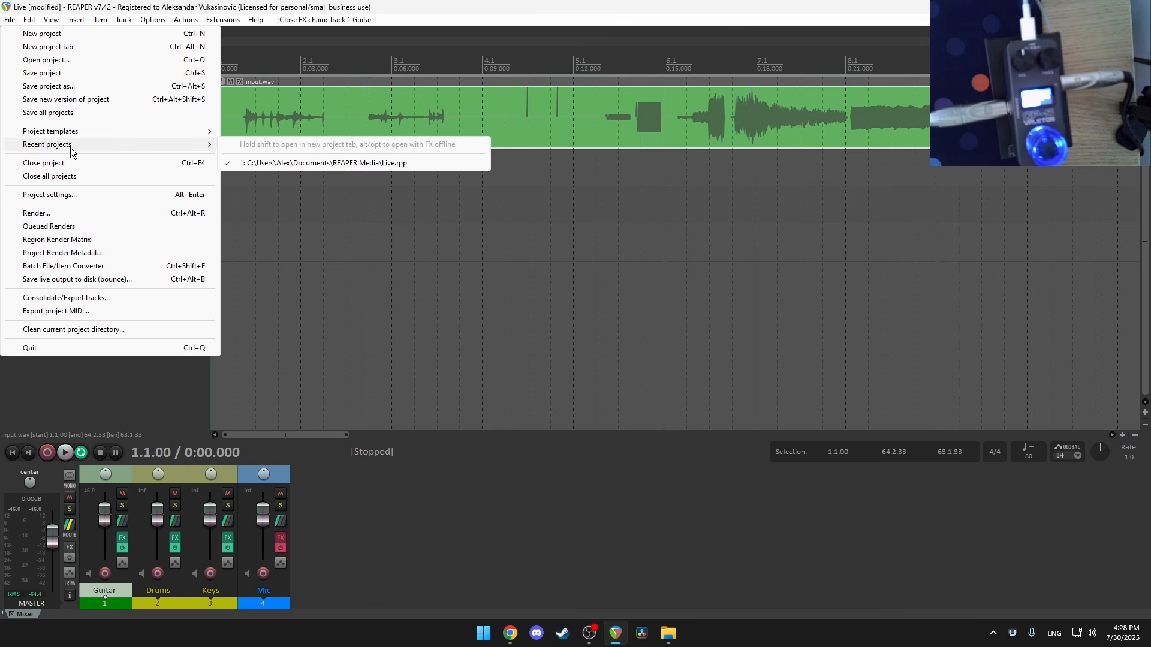
{"action": "left_click", "coordinate": [56, 214]}
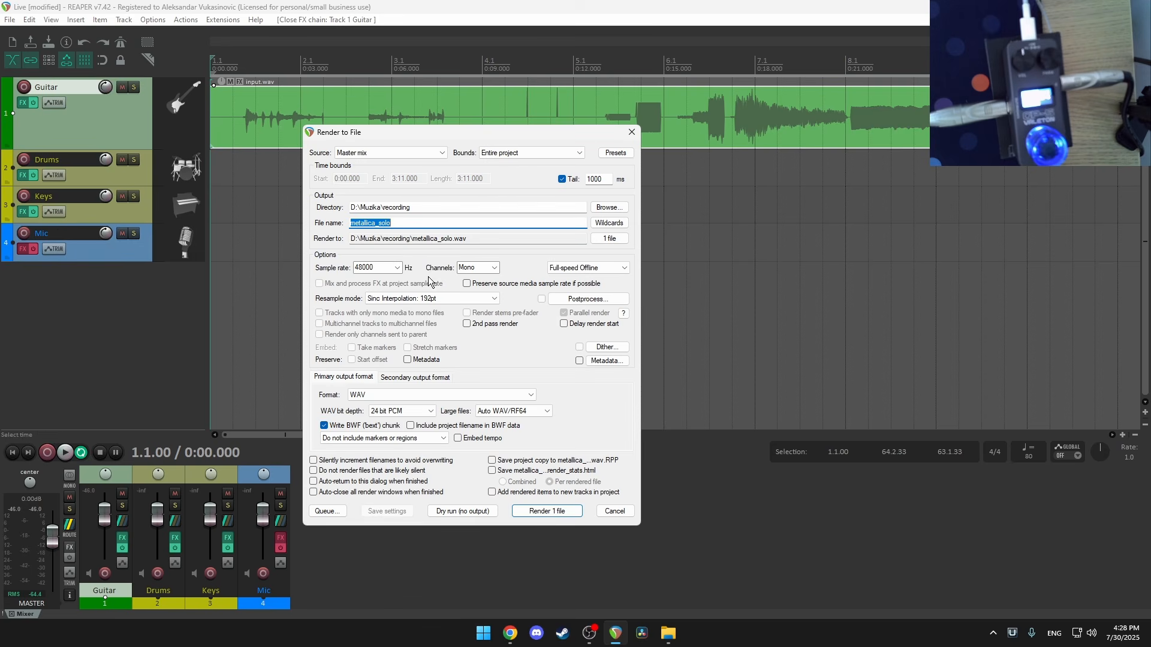
{"action": "left_click", "coordinate": [409, 222]}
{"action": "left_click_drag", "start_coordinate": [409, 221], "coordinate": [303, 224]}
{"action": "type", "text": "output"}
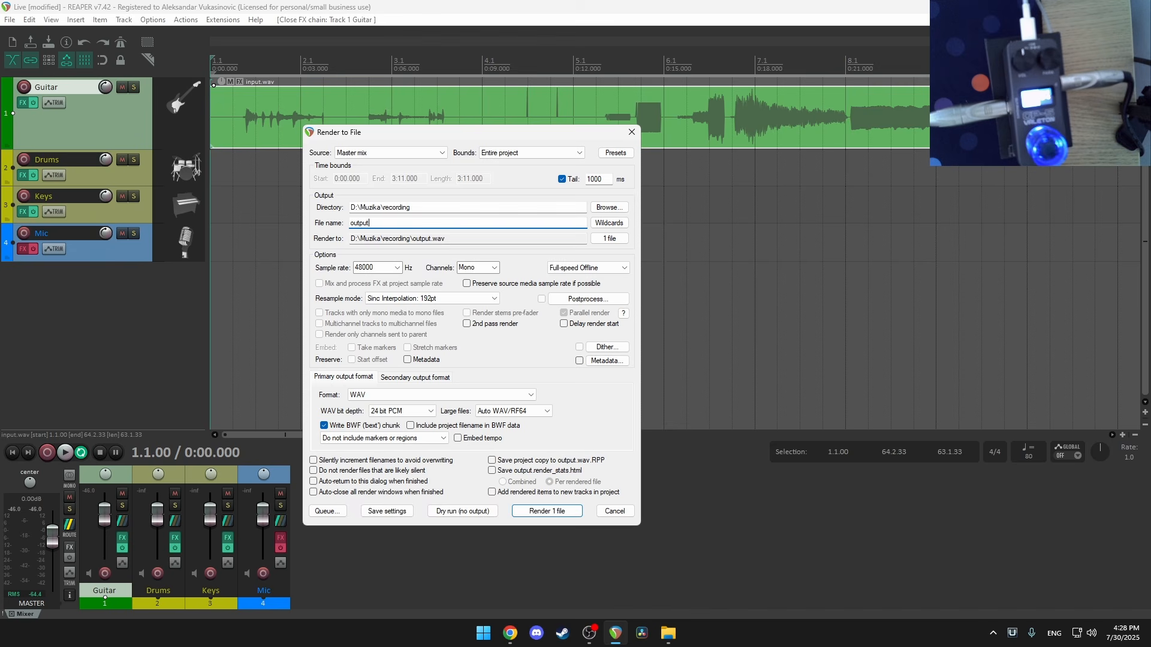
{"action": "left_click", "coordinate": [555, 512]}
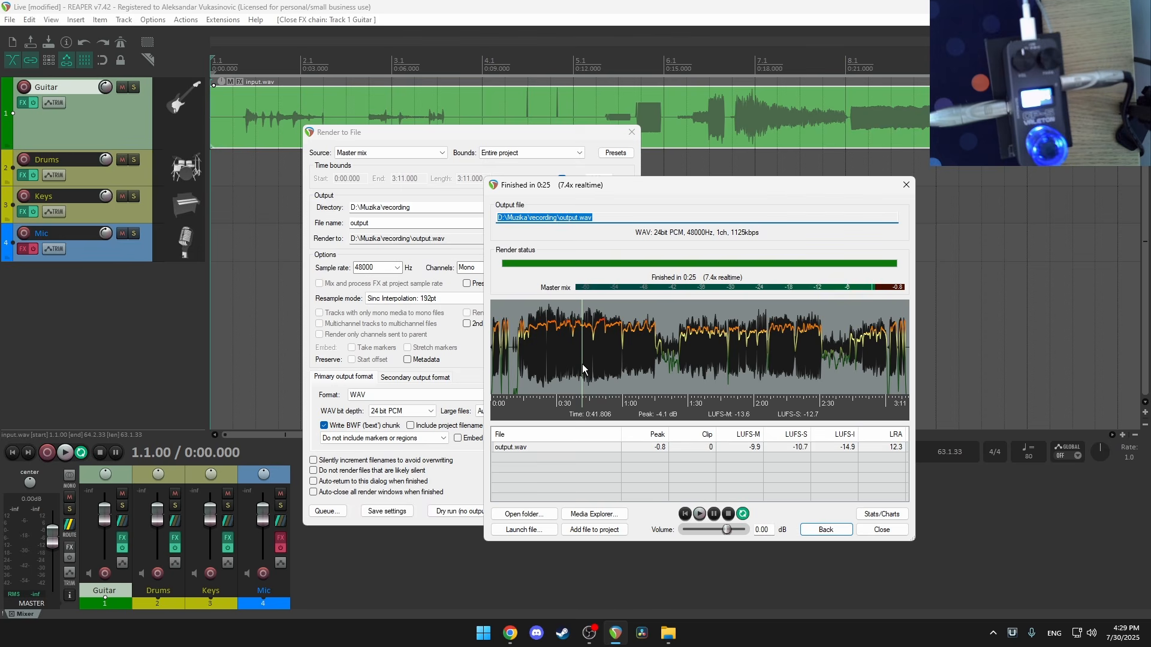
{"action": "left_click", "coordinate": [882, 531]}
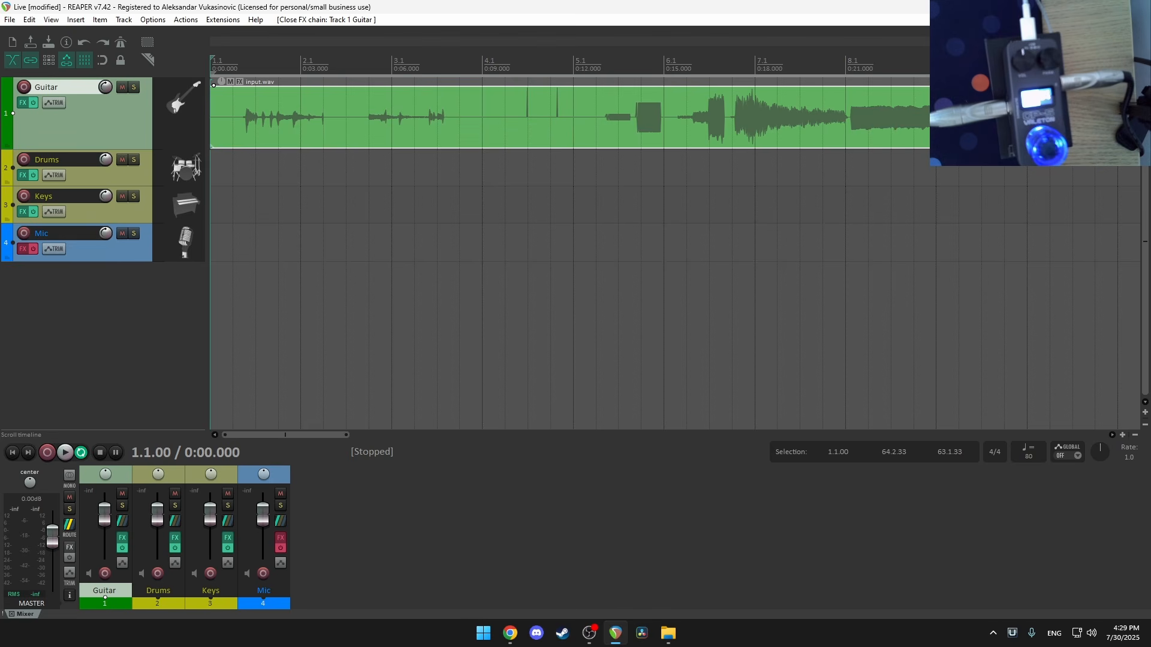
- Switch to File Explorer and locate the rendered output.wav in the D:\Muzika\recording folder
{"action": "key", "text": "alt+Tab"}
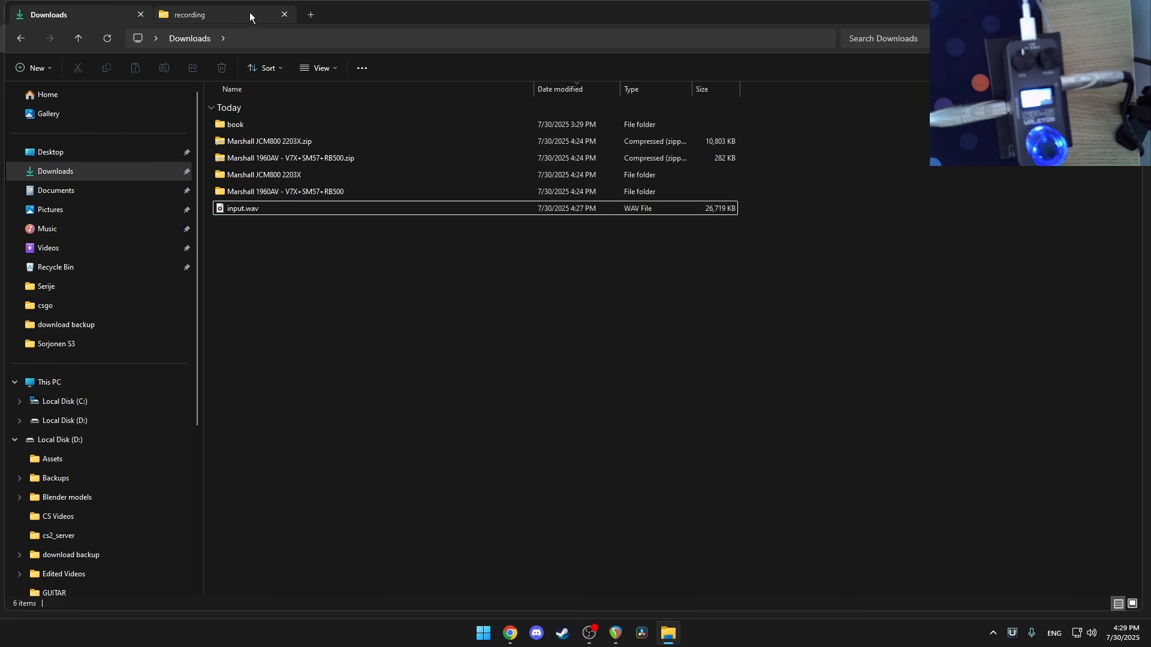
{"action": "left_click", "coordinate": [249, 12]}
{"action": "left_click", "coordinate": [303, 39]}
{"action": "left_click", "coordinate": [260, 41]}
{"action": "double_click", "coordinate": [248, 106]}
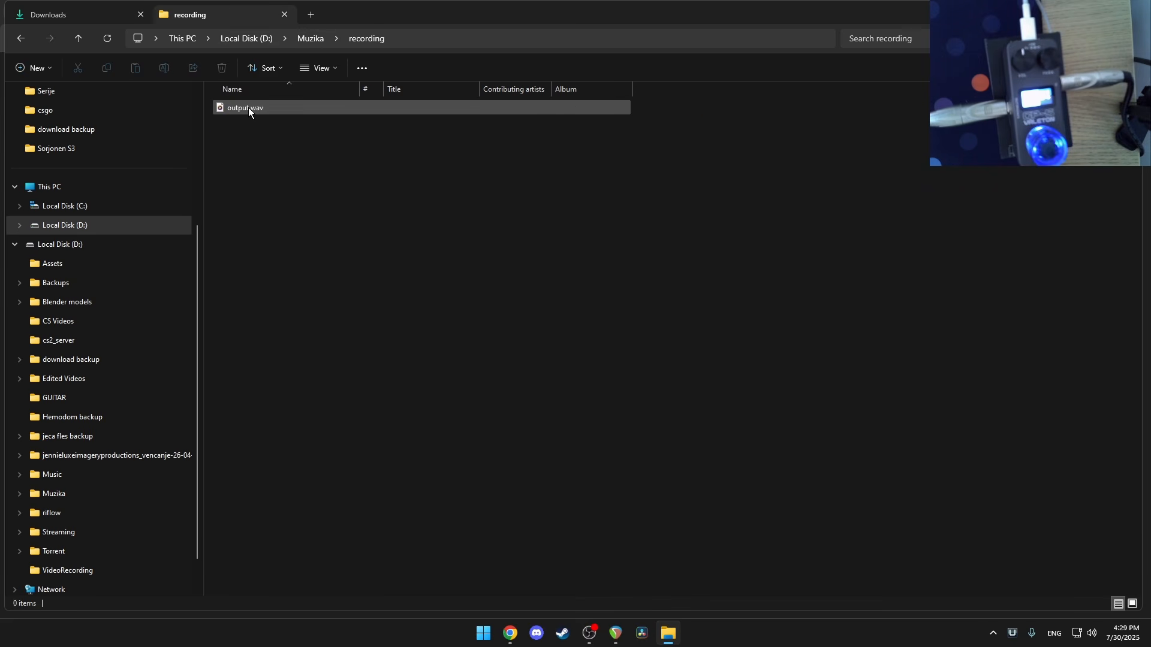
- Copy output.wav into a new folder named "for training model" inside Downloads
{"action": "left_click", "coordinate": [258, 106]}
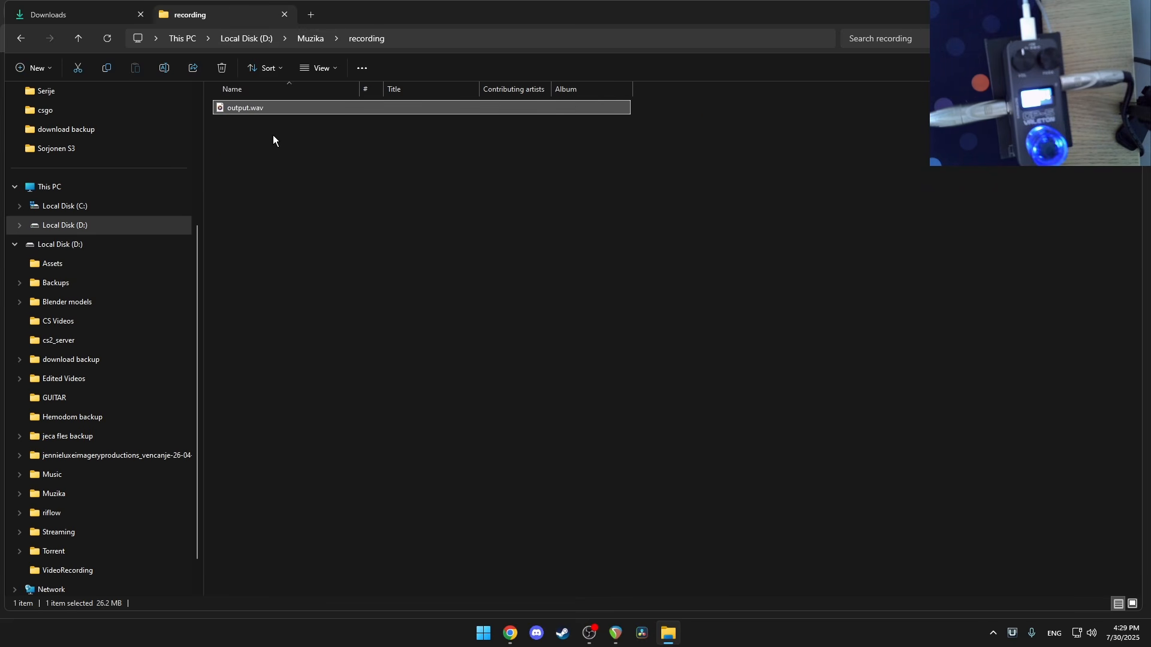
{"action": "key", "text": "ctrl+c"}
{"action": "scroll", "coordinate": [84, 156], "scroll_direction": "up", "scroll_amount": 3}
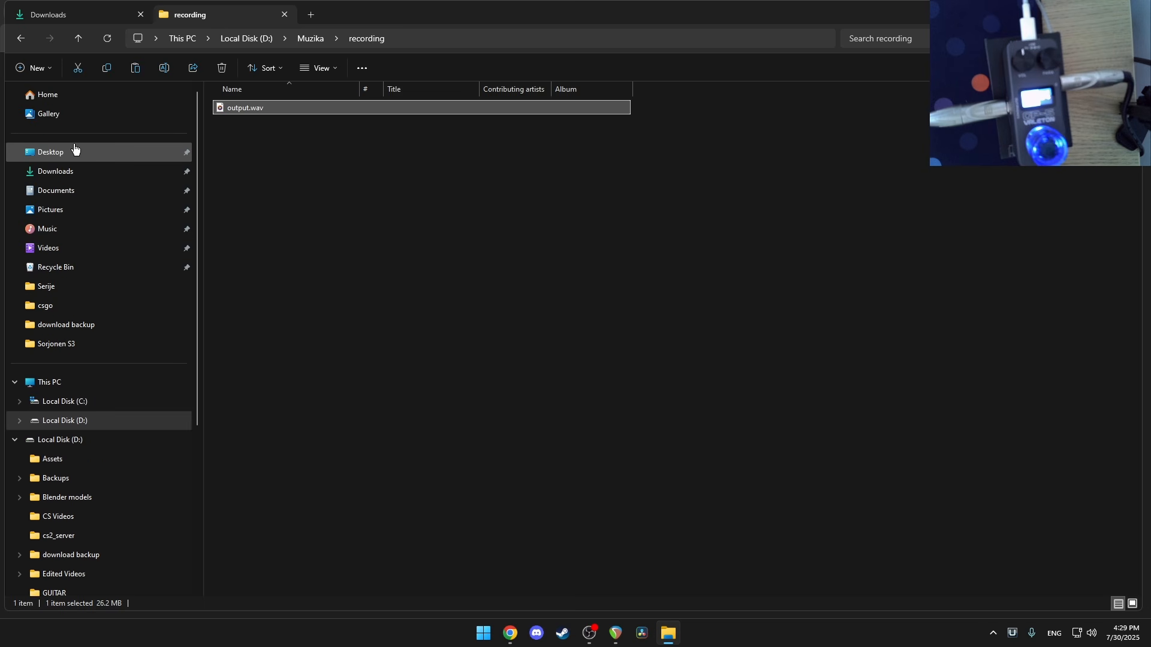
{"action": "left_click", "coordinate": [65, 170]}
{"action": "right_click", "coordinate": [331, 290]}
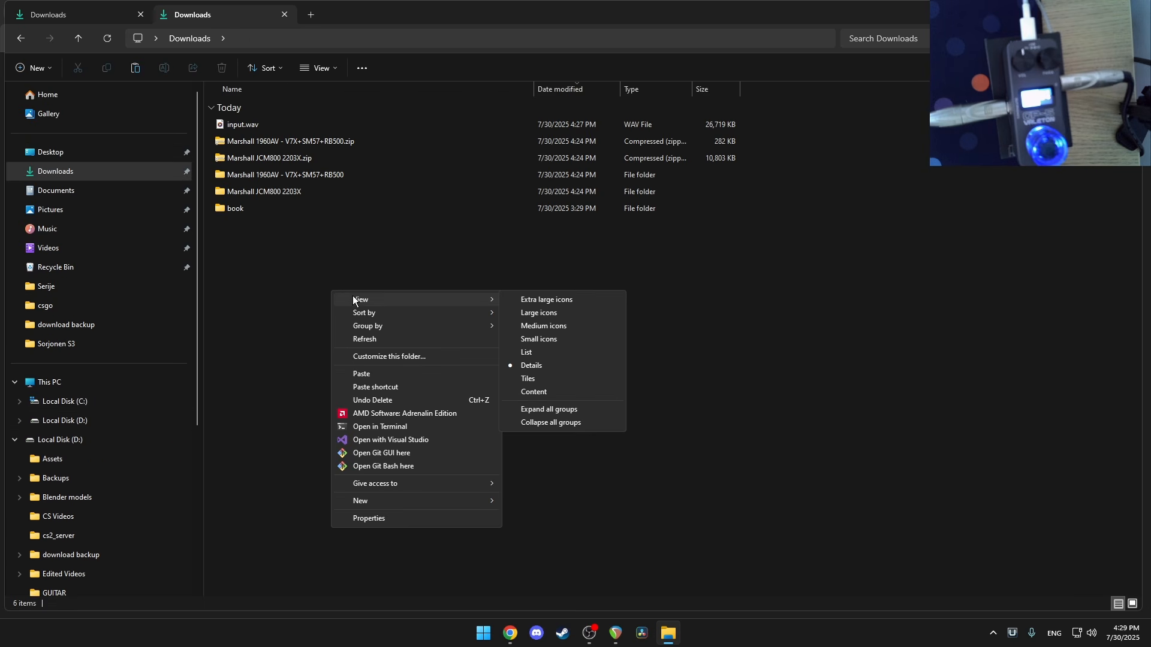
{"action": "mouse_move", "coordinate": [480, 501]}
{"action": "left_click", "coordinate": [538, 362]}
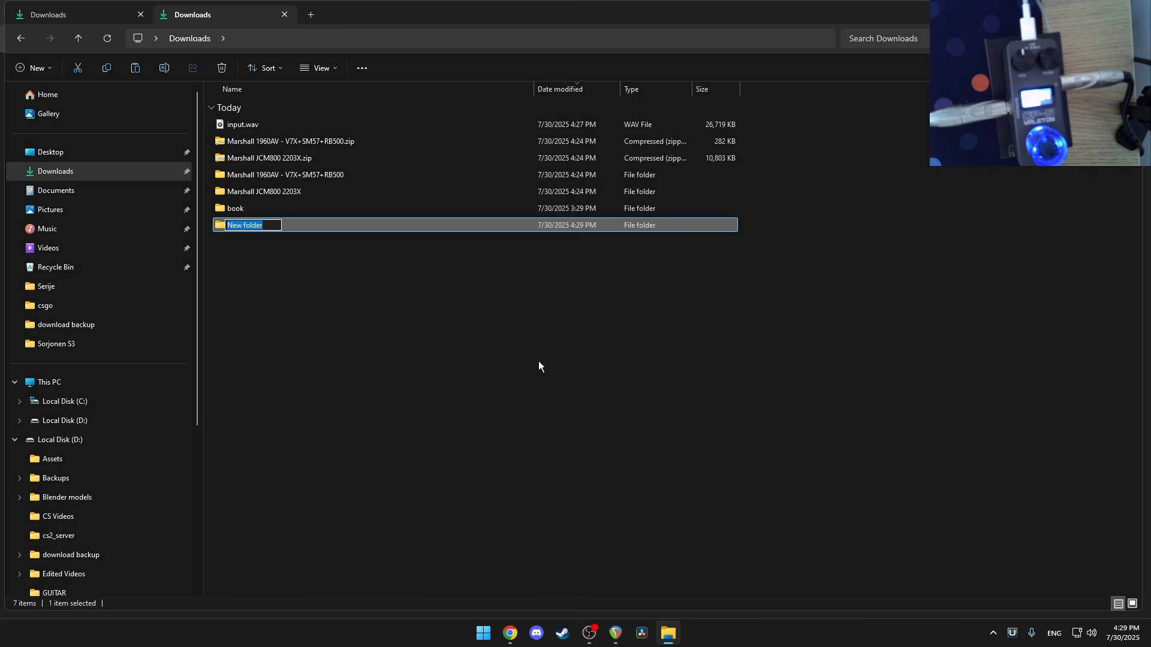
{"action": "type", "text": "for training model"}
{"action": "key", "text": "Return"}
{"action": "key", "text": "Return"}
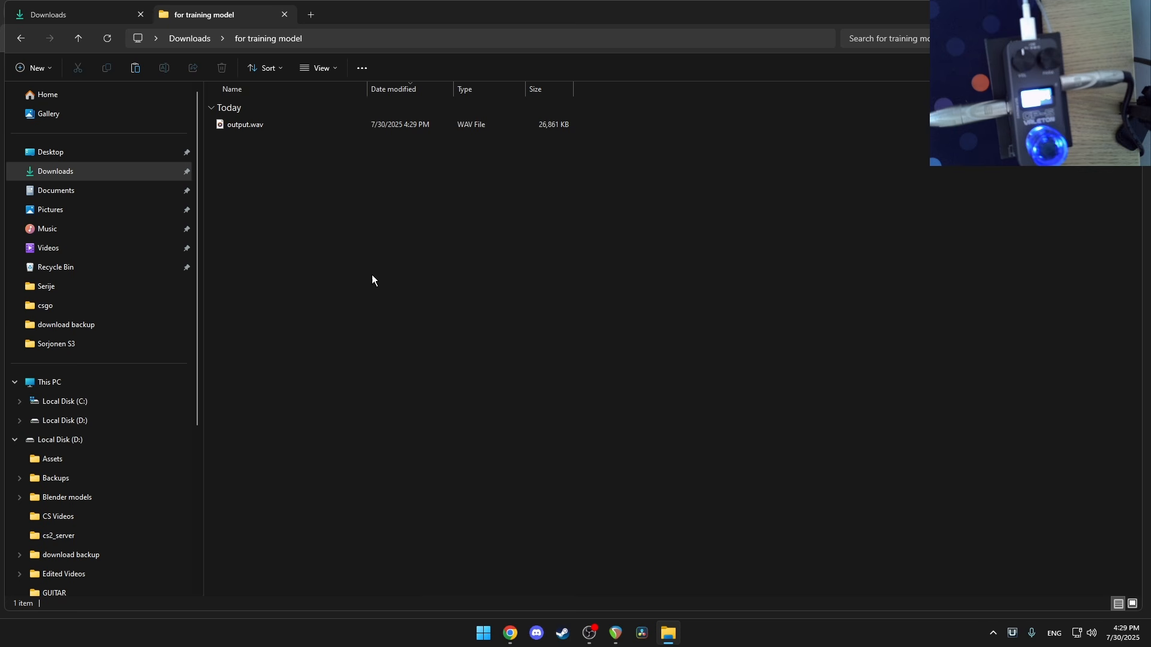
- Move input.wav from Downloads into the "for training model" folder and close the extra File Explorer tab
{"action": "left_click", "coordinate": [114, 170]}
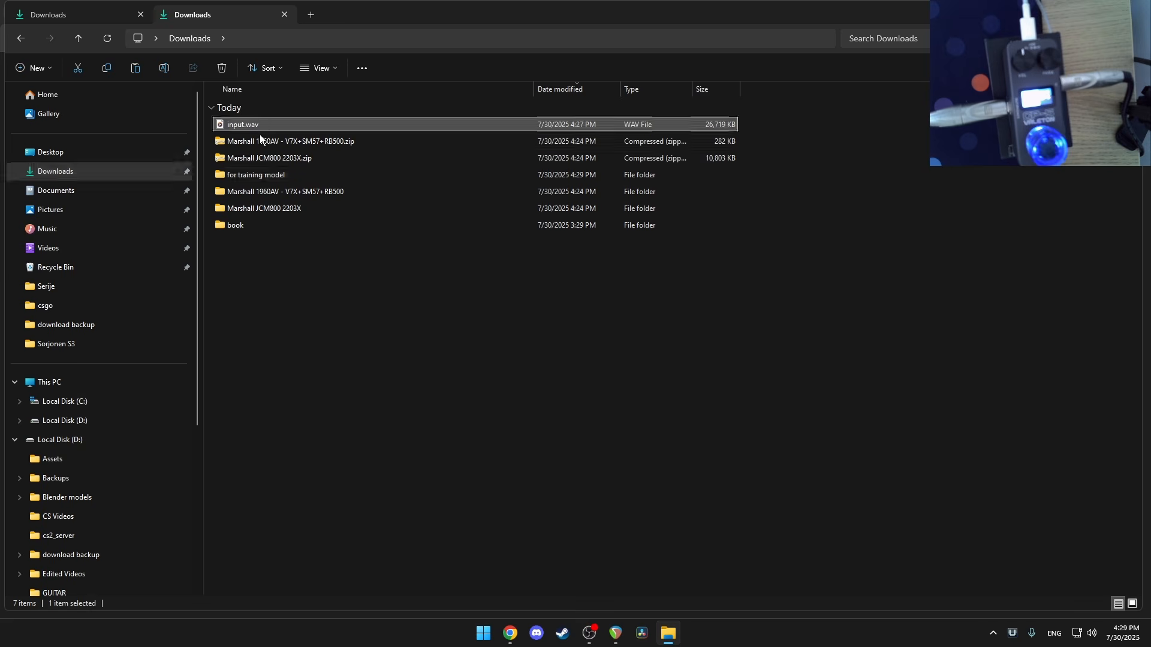
{"action": "left_click_drag", "start_coordinate": [260, 127], "coordinate": [321, 174]}
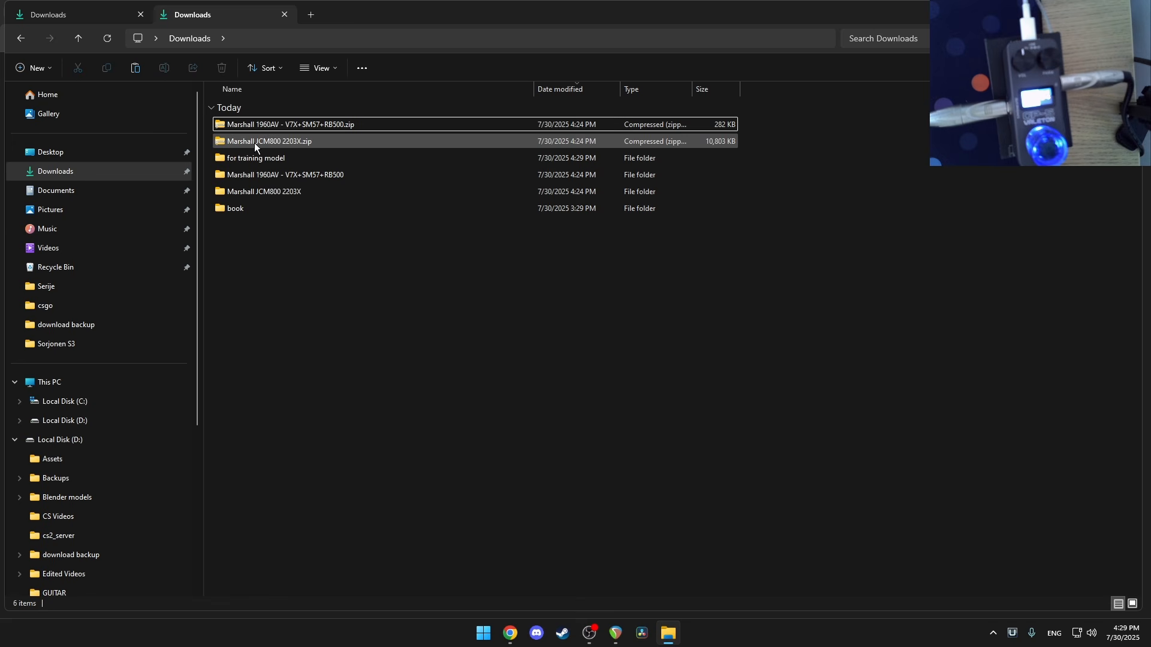
{"action": "middle_click", "coordinate": [201, 16]}
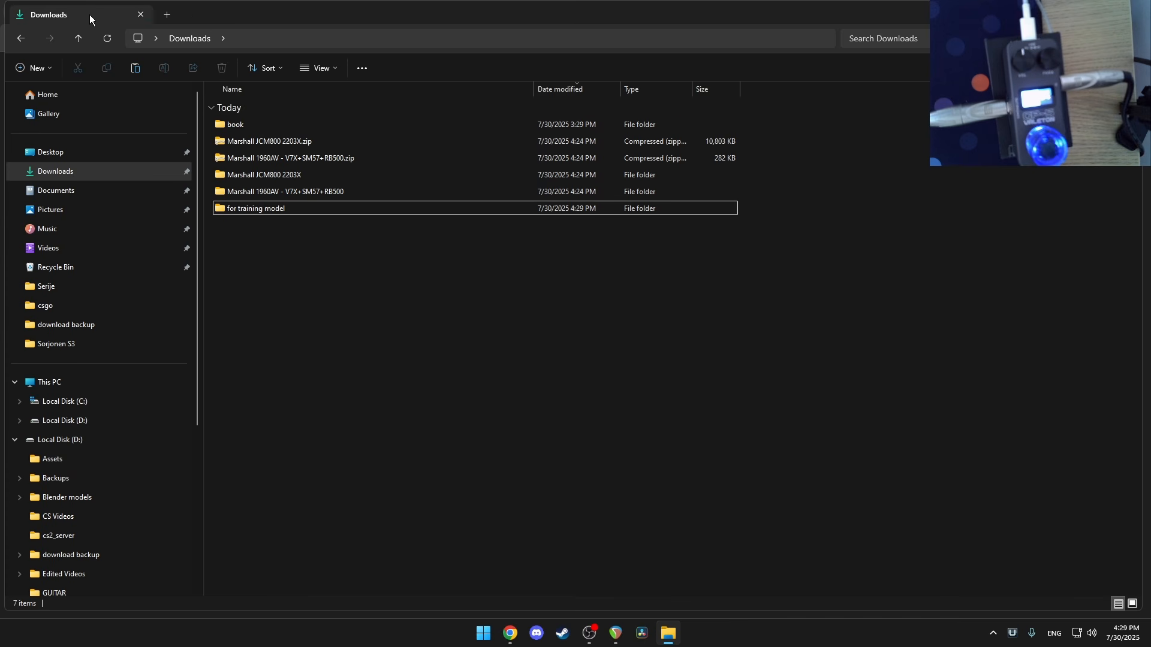
- Switch to Chrome and close the input.wav Google Drive tab and the REAPER tab
{"action": "left_click", "coordinate": [510, 633]}
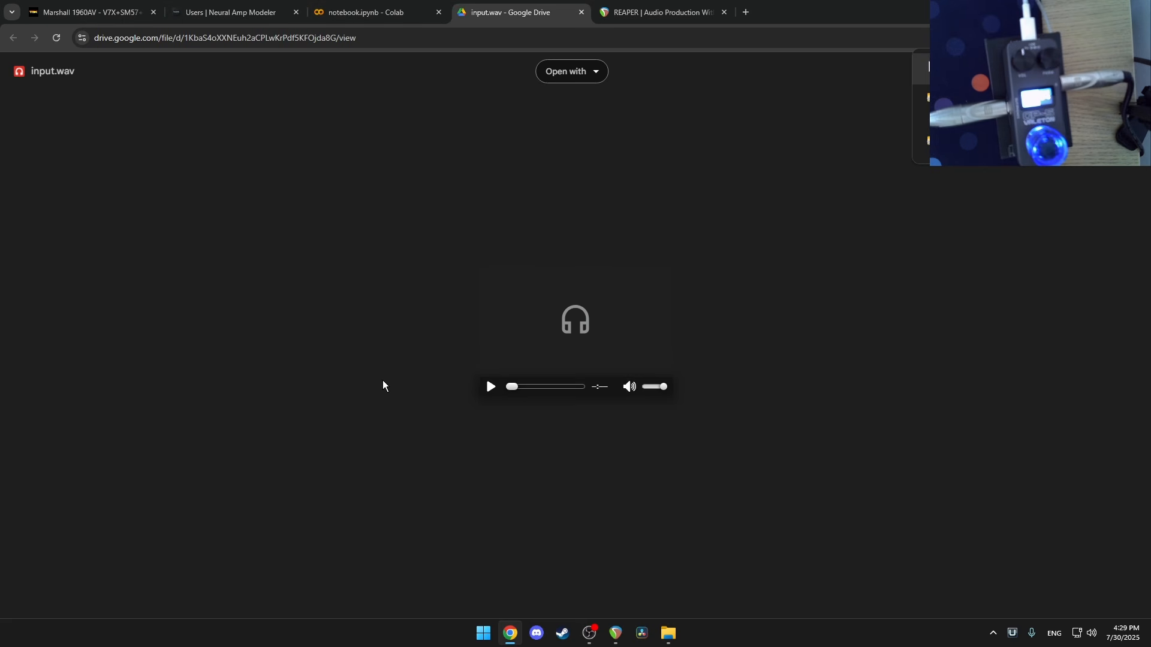
{"action": "middle_click", "coordinate": [505, 4]}
{"action": "middle_click", "coordinate": [505, 5]}
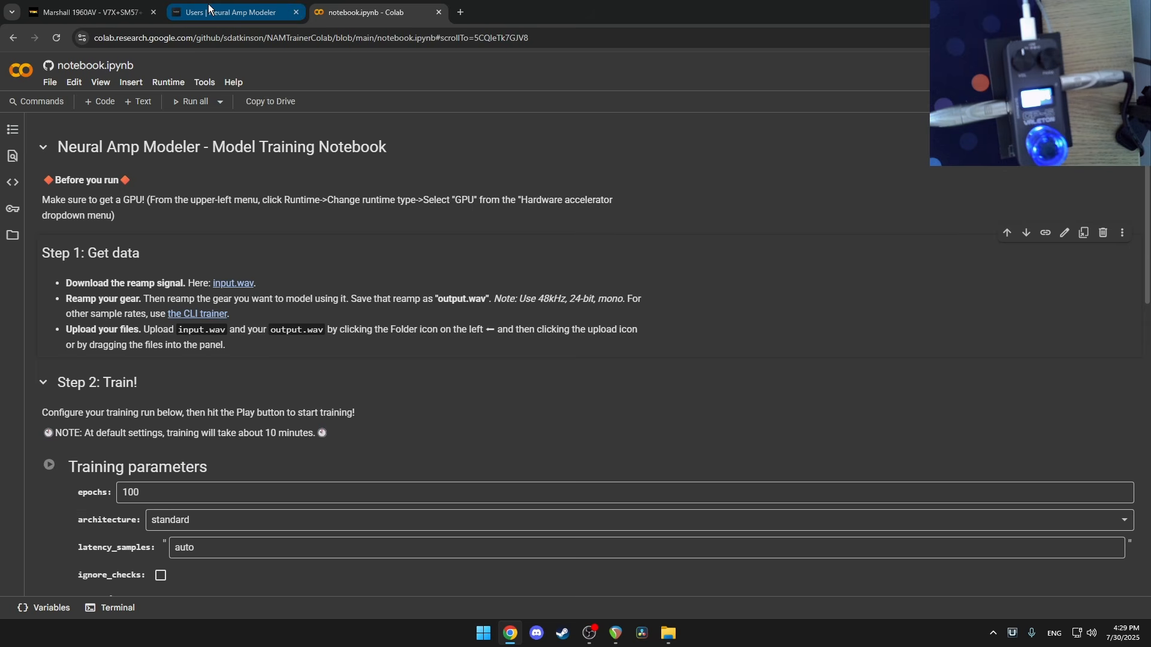
- Return to the Neural Amp Modeler training notebook in Colab and connect it to a GPU runtime
{"action": "left_click", "coordinate": [230, 12]}
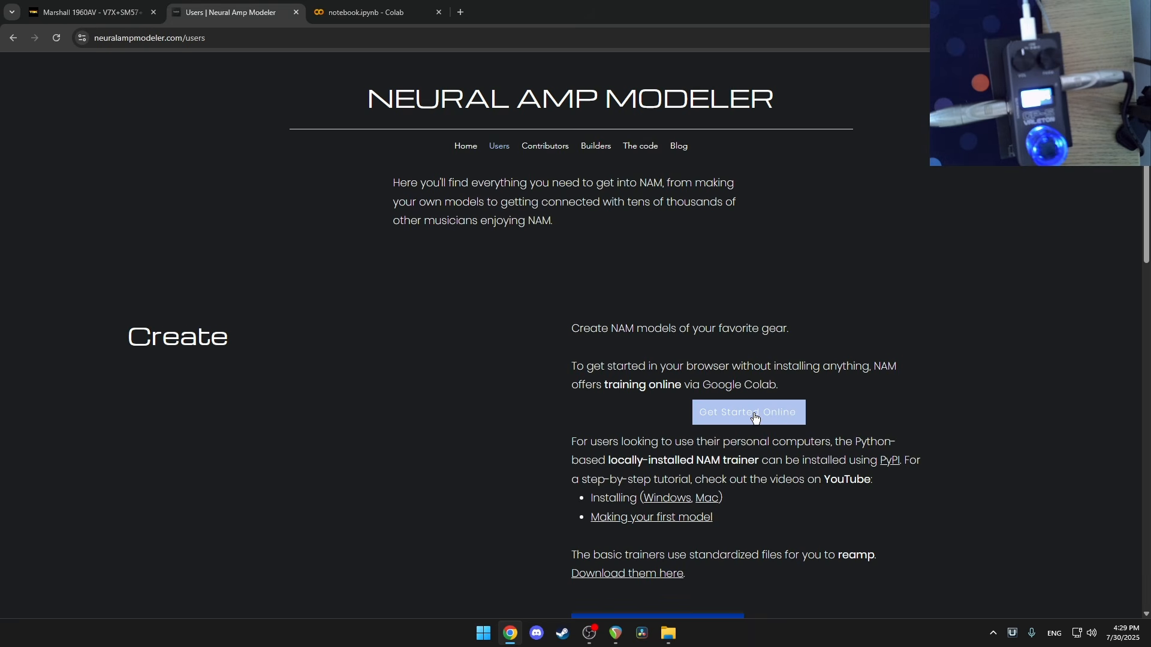
{"action": "left_click", "coordinate": [396, 12]}
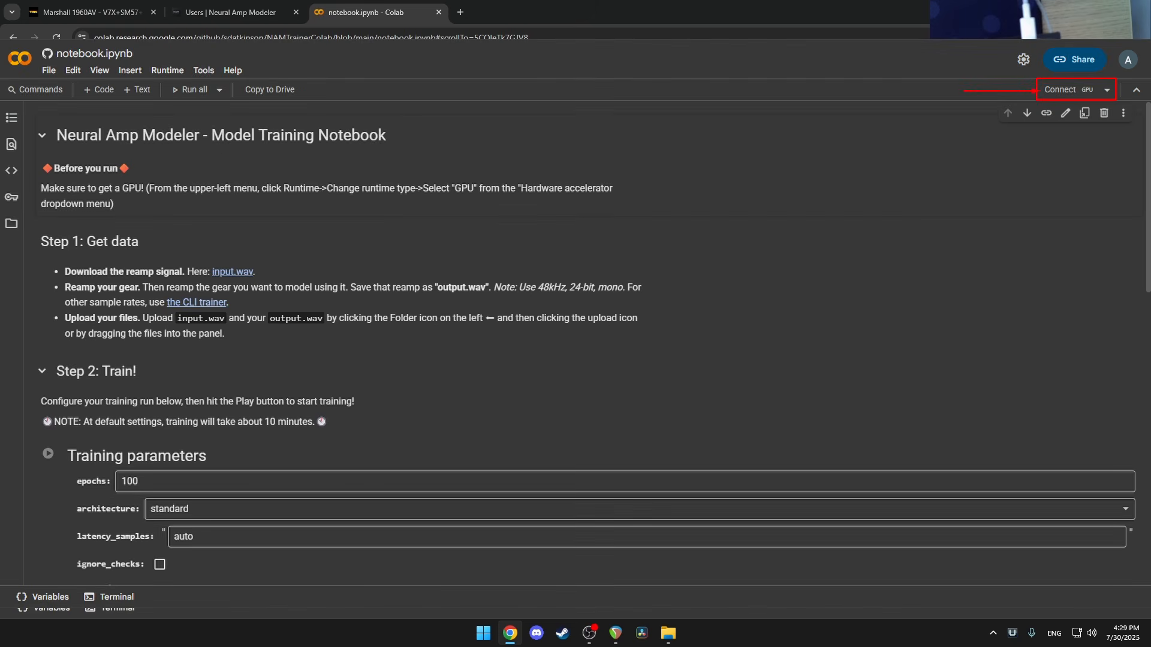
{"action": "left_click", "coordinate": [1061, 102]}
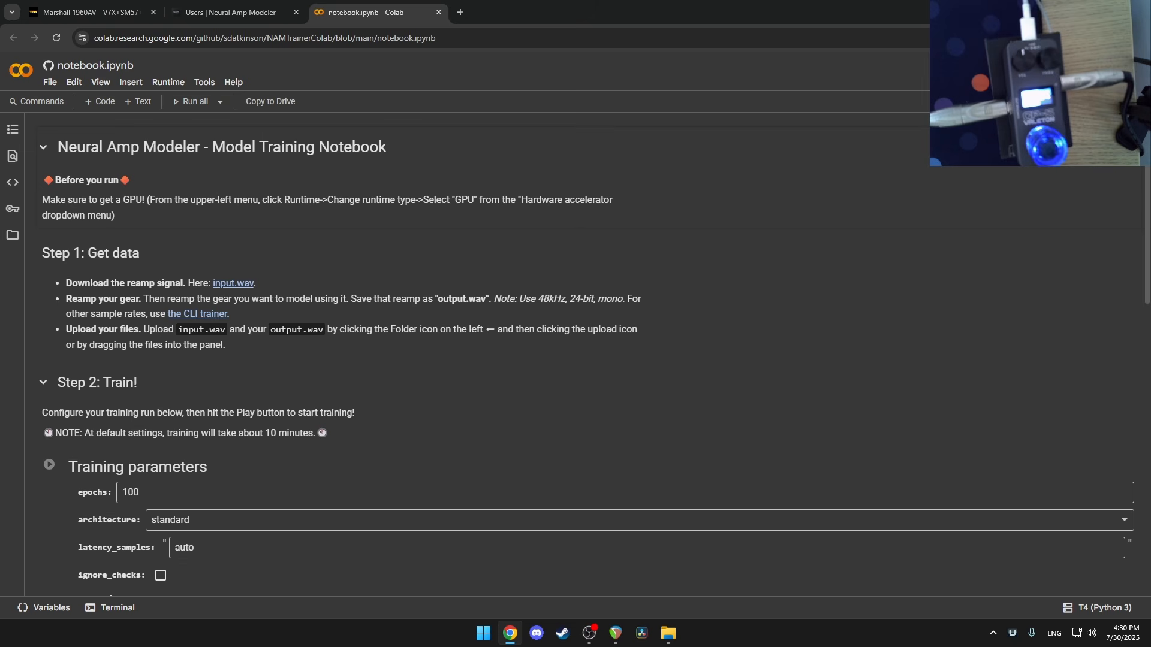
- Upload output.wav and input.wav from the "for training model" folder to the Colab runtime's files and acknowledge the warning
{"action": "left_click", "coordinate": [13, 237]}
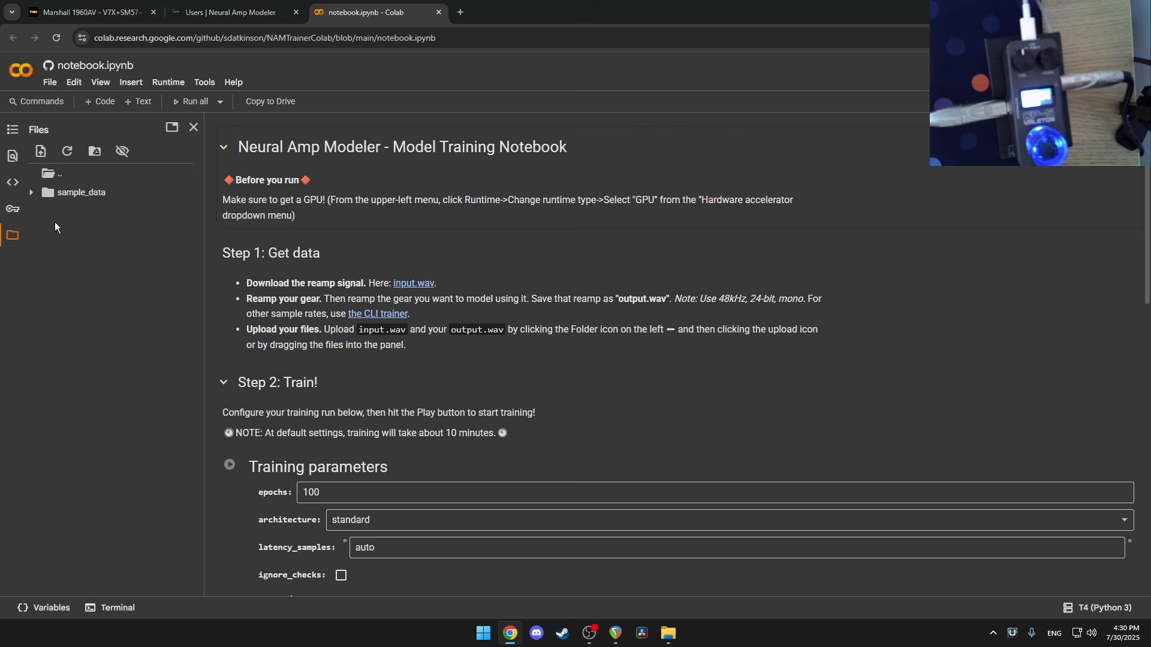
{"action": "left_click", "coordinate": [667, 632]}
{"action": "double_click", "coordinate": [275, 210]}
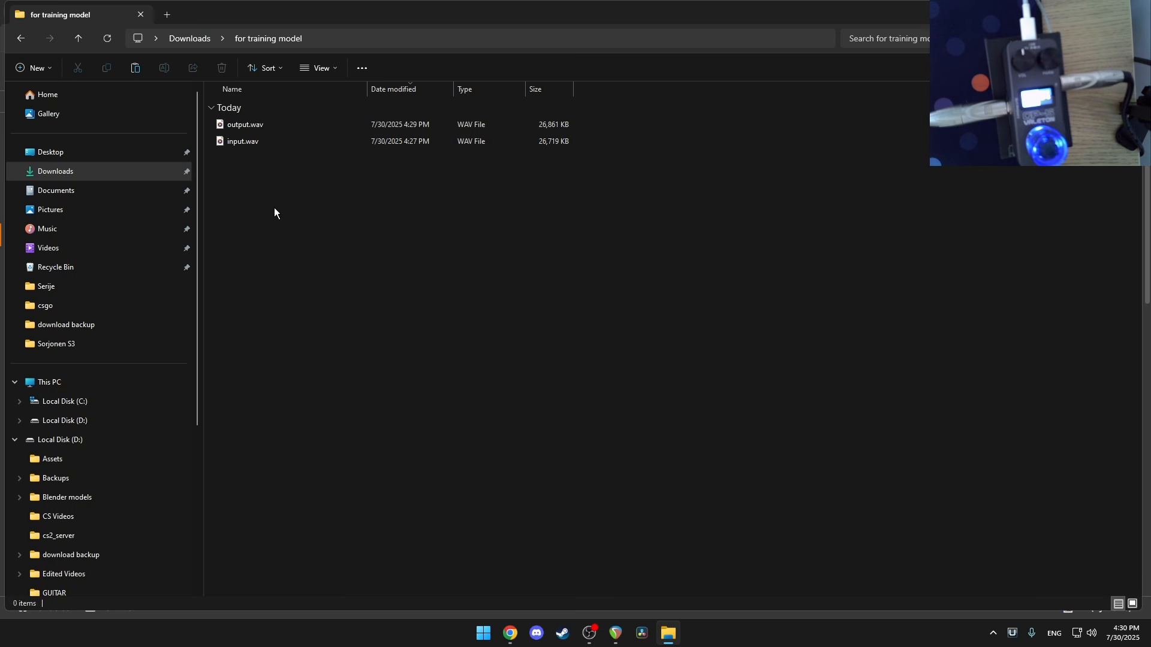
{"action": "left_click_drag", "start_coordinate": [282, 191], "coordinate": [103, 254]}
{"action": "key", "text": "alt+Tab"}
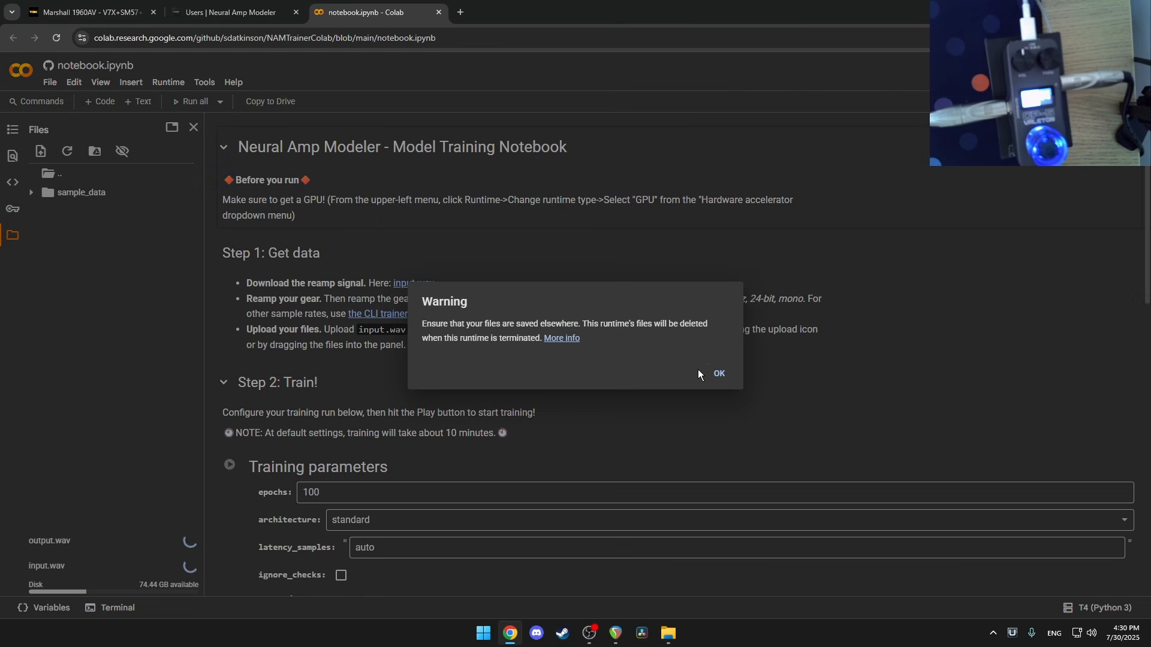
{"action": "left_click", "coordinate": [720, 374]}
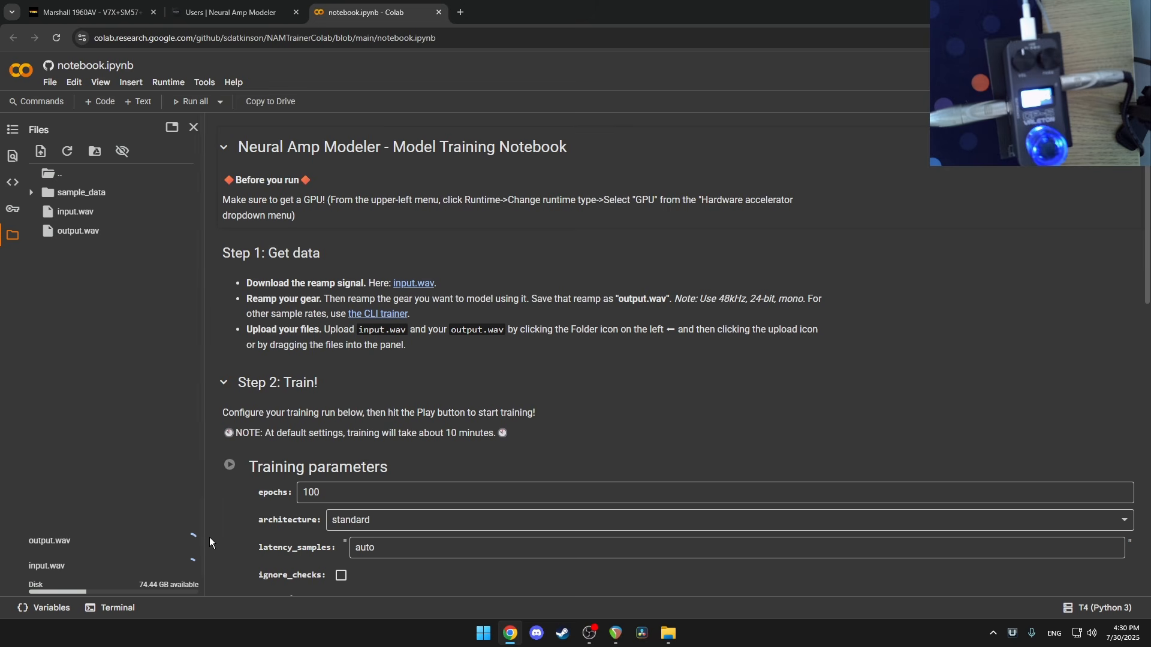
- Keep the epochs at 100, set the model's metadata name to Jcm and enter the modeler's name in modeled_by
{"action": "scroll", "coordinate": [276, 456], "scroll_direction": "down", "scroll_amount": 2}
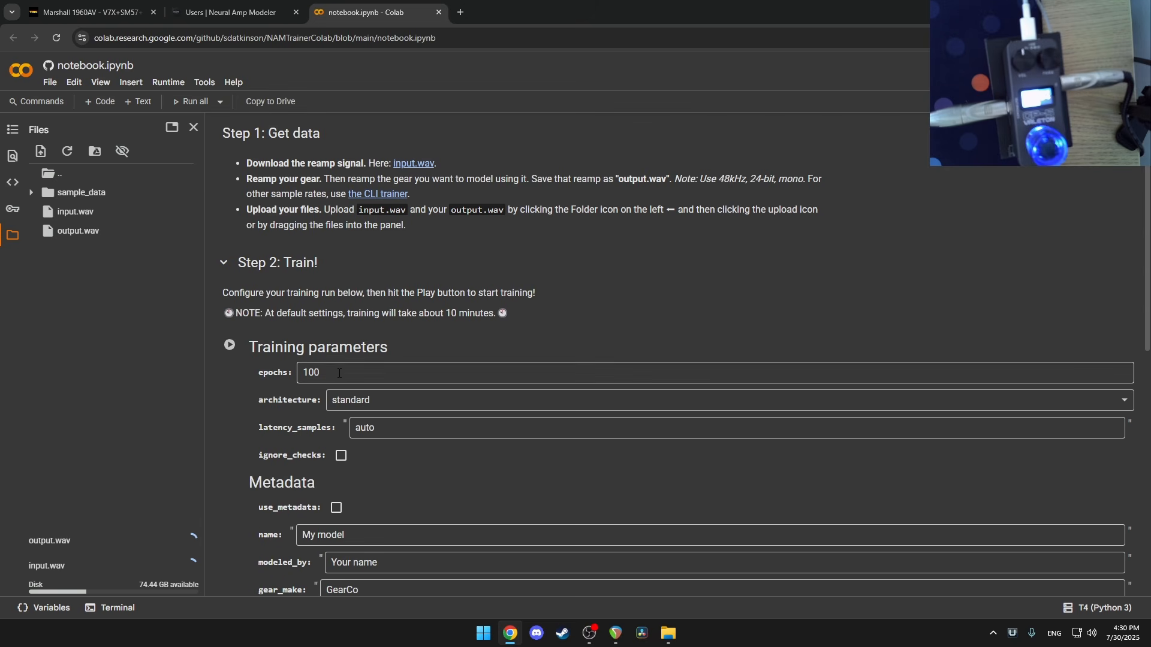
{"action": "double_click", "coordinate": [338, 373]}
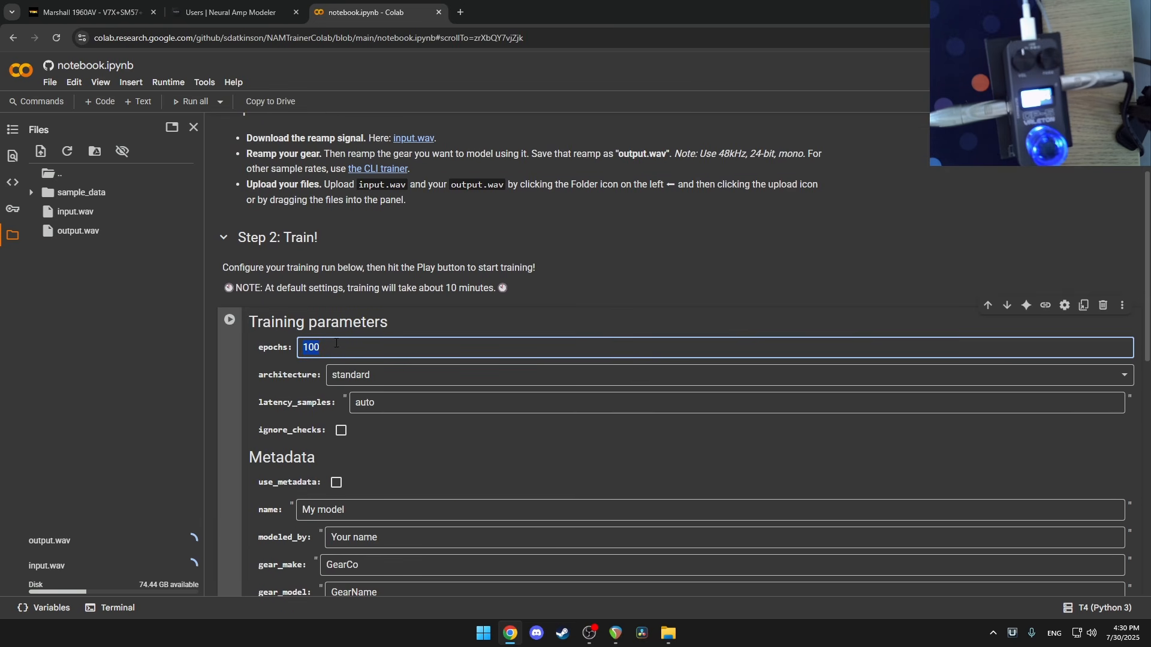
{"action": "left_click", "coordinate": [339, 350]}
{"action": "scroll", "coordinate": [338, 353], "scroll_direction": "down", "scroll_amount": 2}
{"action": "left_click", "coordinate": [297, 391]}
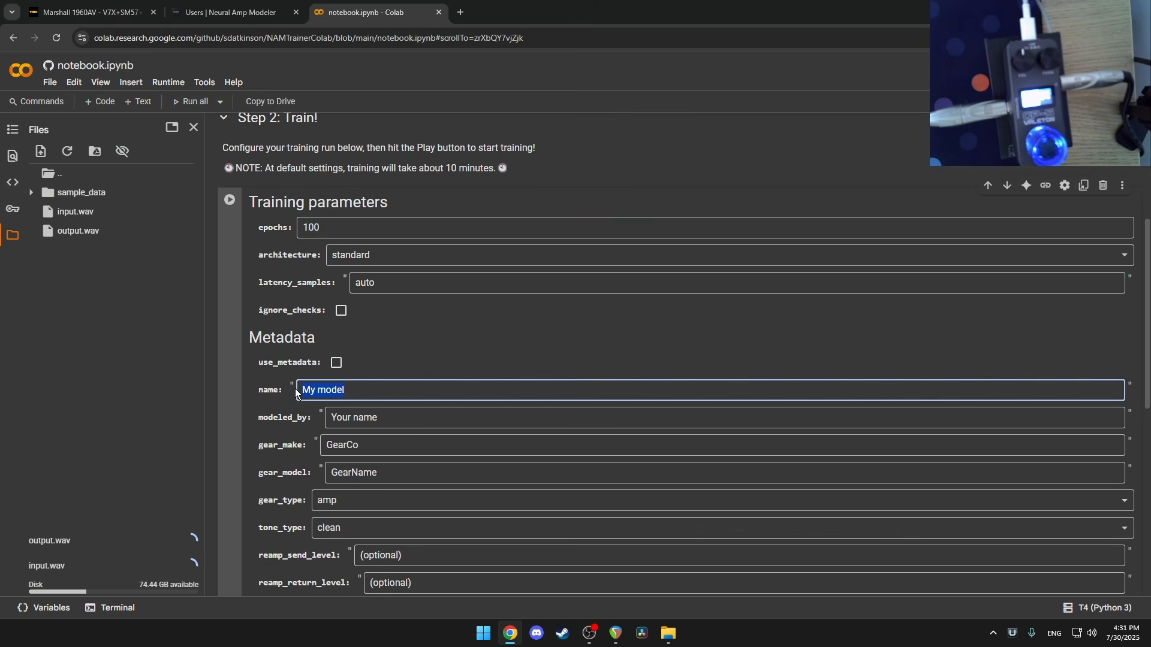
{"action": "type", "text": "J"}
{"action": "key", "text": "BackSpace"}
{"action": "type", "text": "Jcm"}
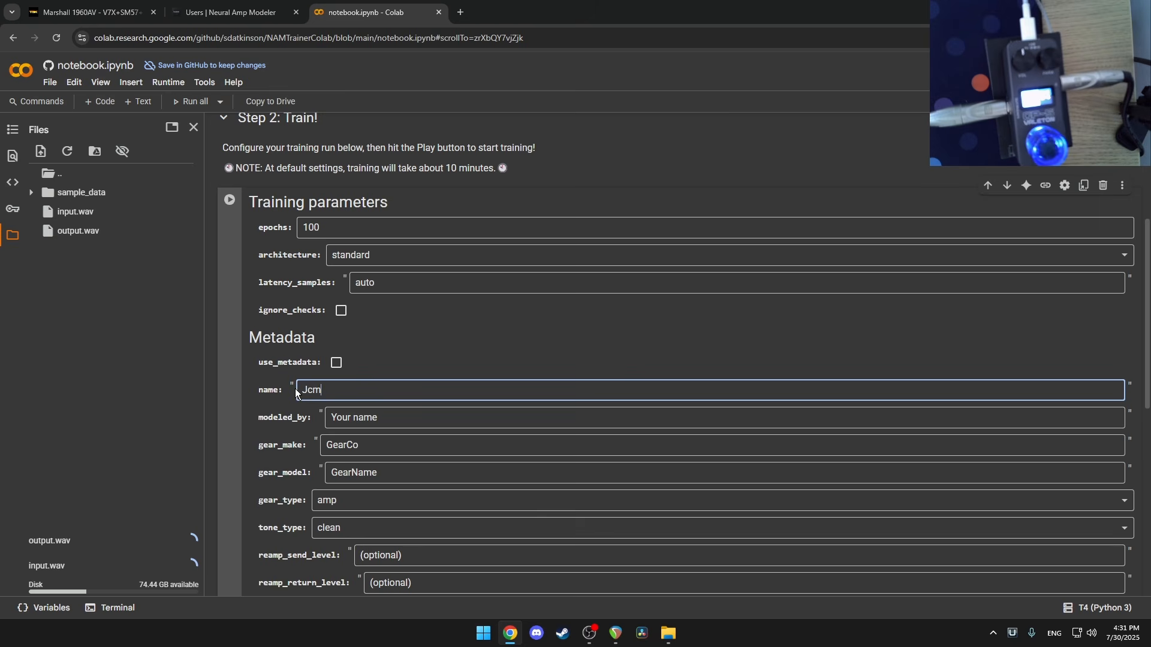
{"action": "left_click", "coordinate": [350, 420]}
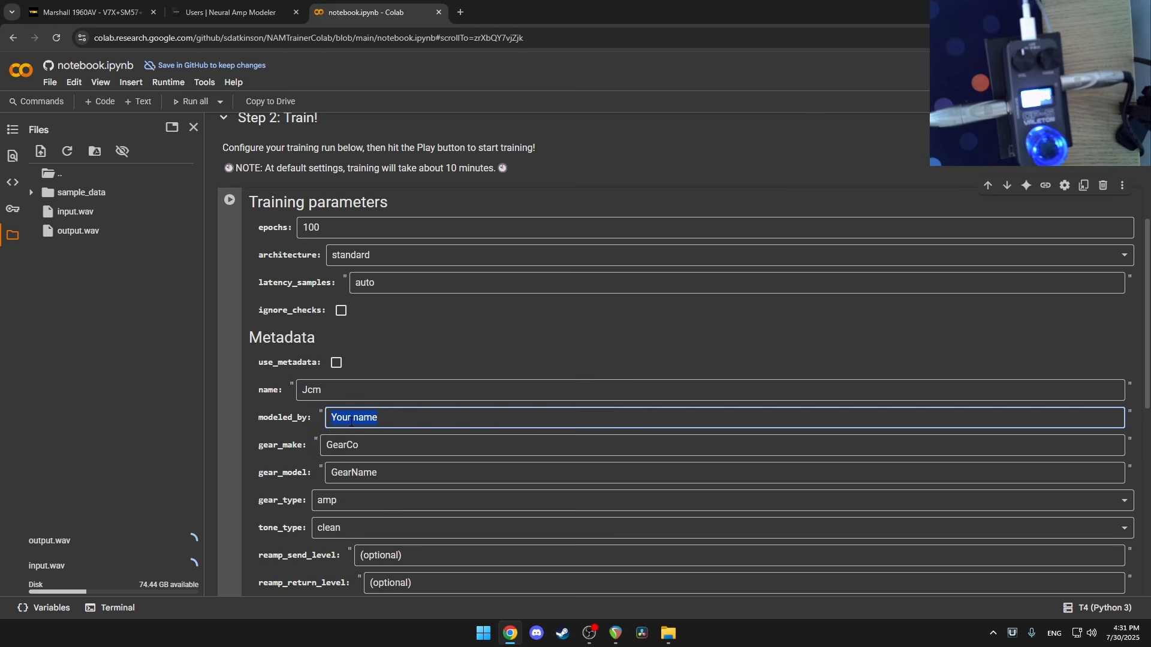
{"action": "type", "text": "Aleksandar"}
- Set the model's tone_type metadata to overdrive and check the uploaded files
{"action": "scroll", "coordinate": [351, 420], "scroll_direction": "down", "scroll_amount": 2}
{"action": "left_click", "coordinate": [352, 410]}
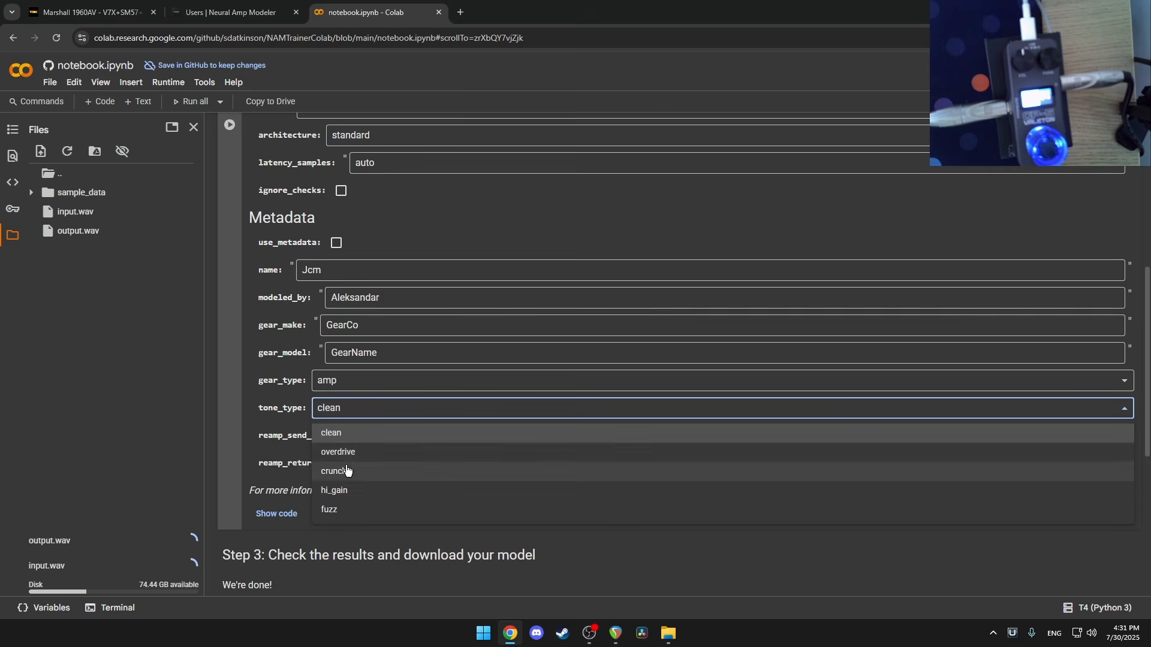
{"action": "left_click", "coordinate": [350, 454]}
{"action": "scroll", "coordinate": [360, 488], "scroll_direction": "down", "scroll_amount": 5}
{"action": "scroll", "coordinate": [348, 479], "scroll_direction": "up", "scroll_amount": 12}
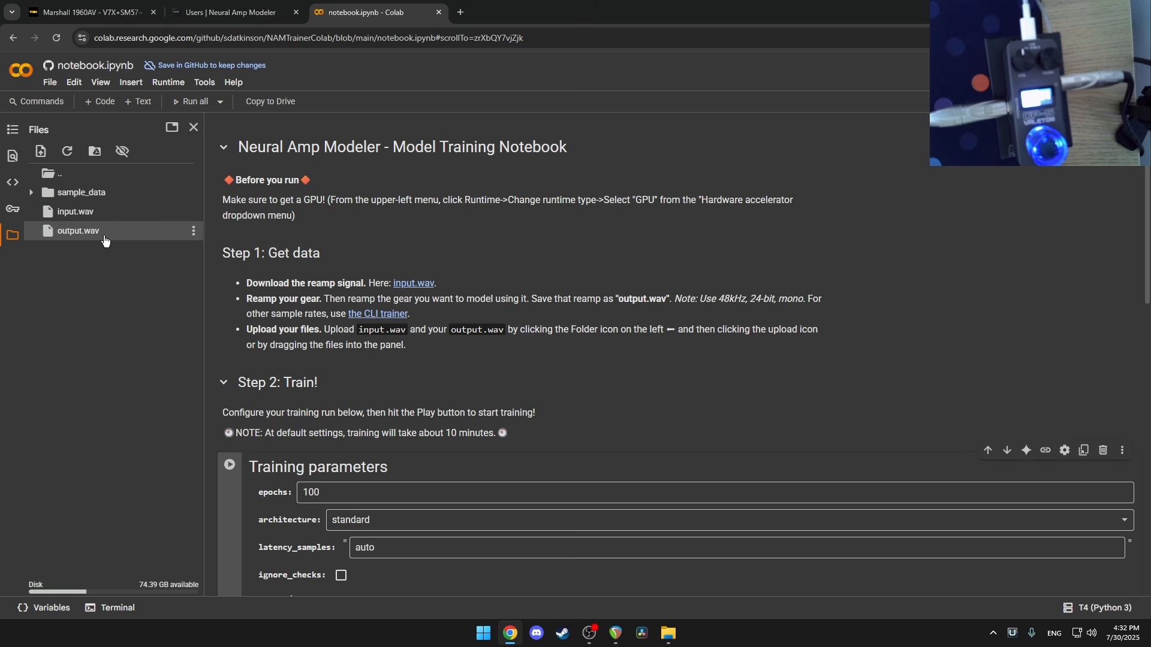
- Run the training parameters cell, allow the GitHub notebook to run anyway, and check the cell's installation output
{"action": "scroll", "coordinate": [312, 398], "scroll_direction": "down", "scroll_amount": 2}
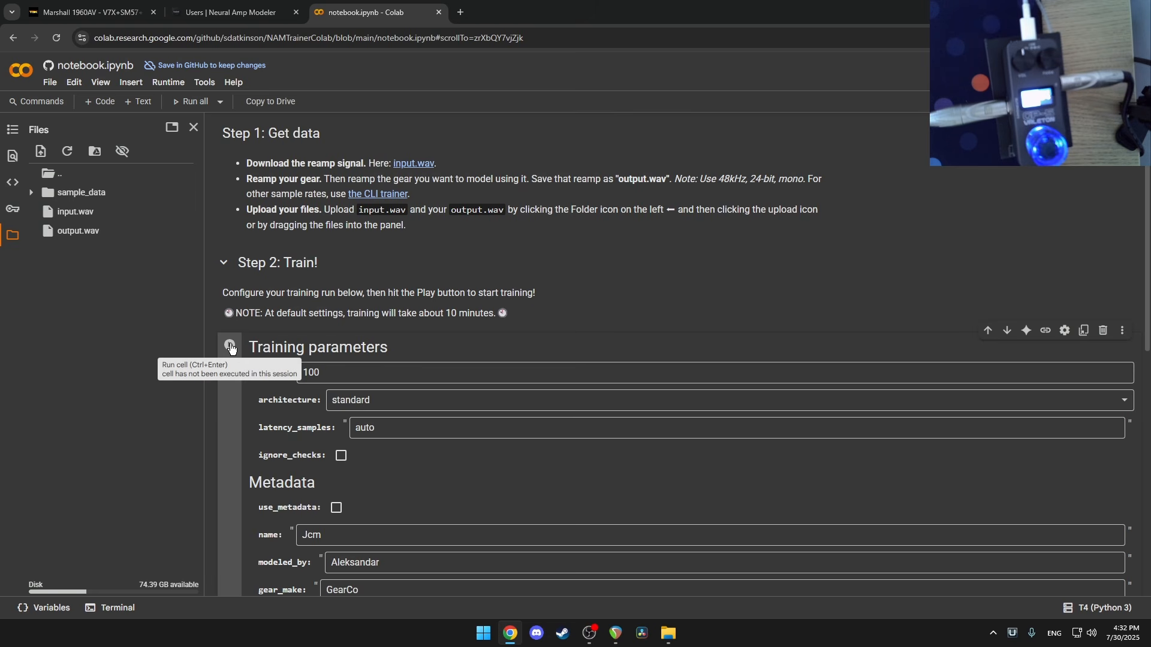
{"action": "left_click", "coordinate": [230, 347]}
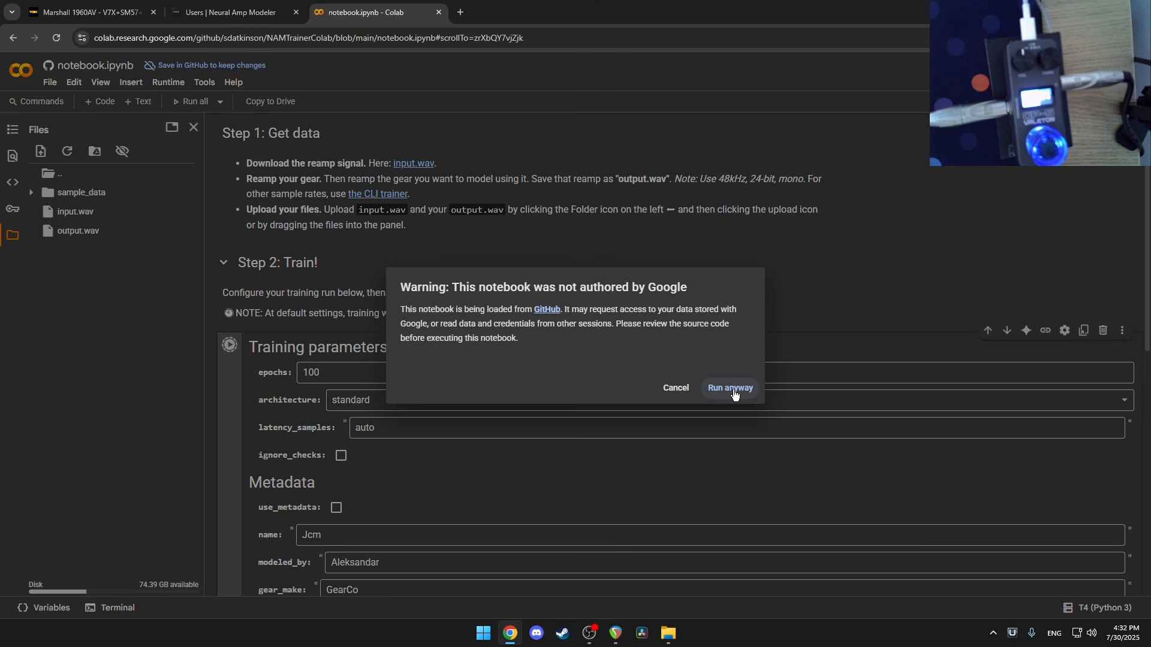
{"action": "left_click", "coordinate": [734, 389]}
{"action": "scroll", "coordinate": [540, 389], "scroll_direction": "down", "scroll_amount": 3}
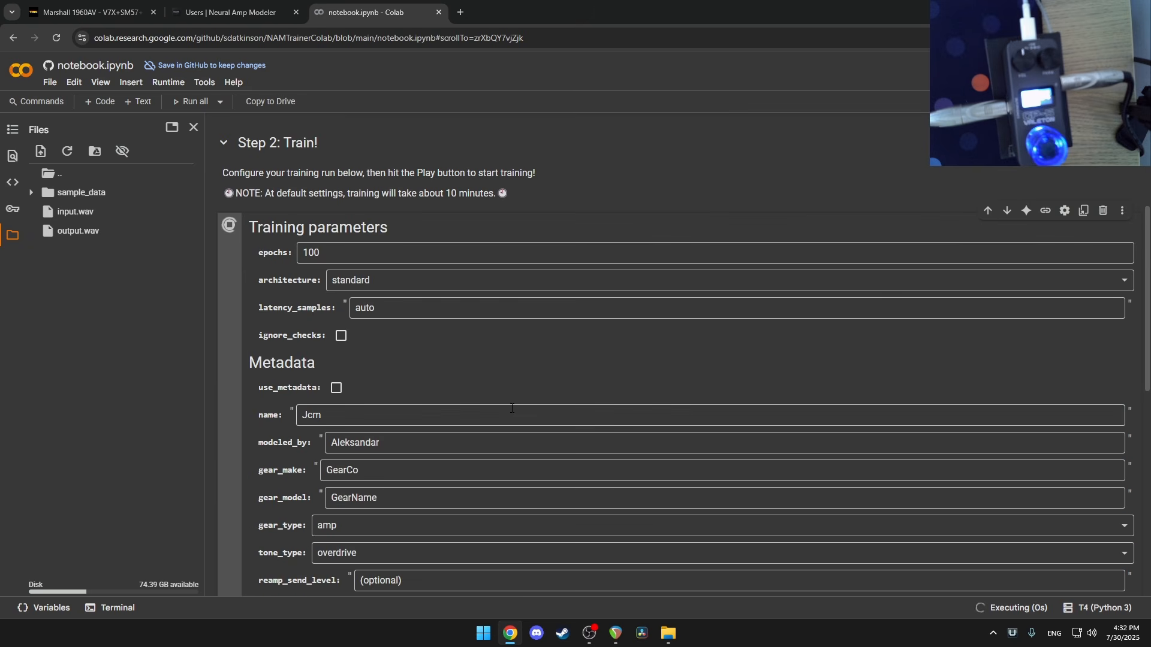
{"action": "scroll", "coordinate": [485, 395], "scroll_direction": "down", "scroll_amount": 5}
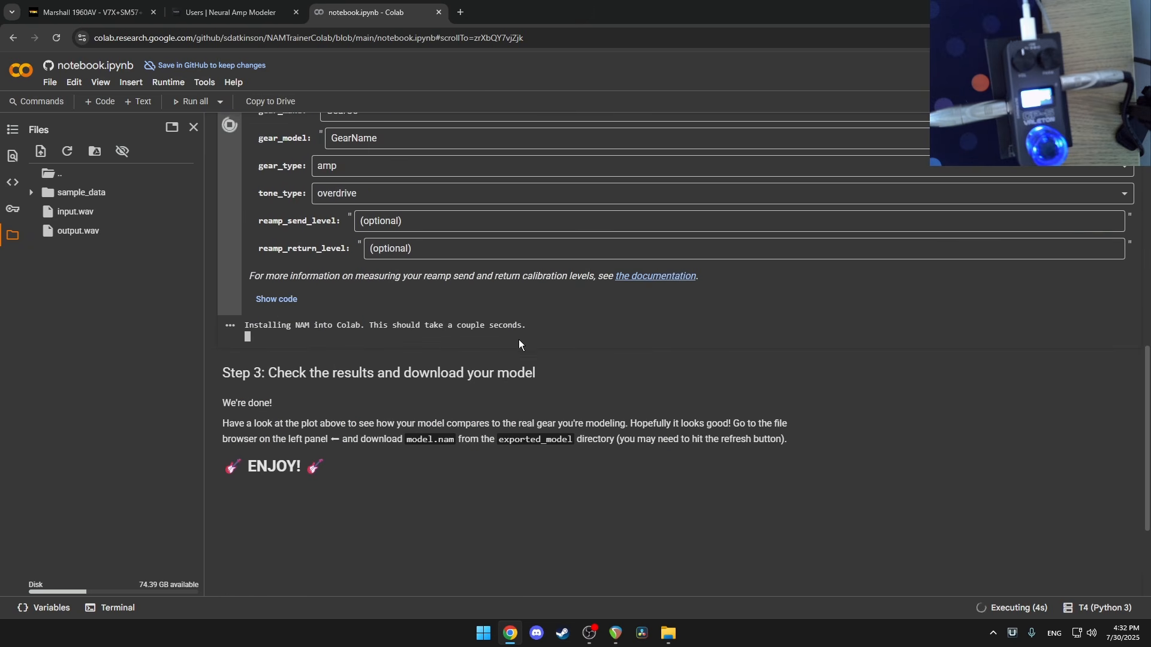
{"action": "left_click_drag", "start_coordinate": [538, 329], "coordinate": [245, 326]}
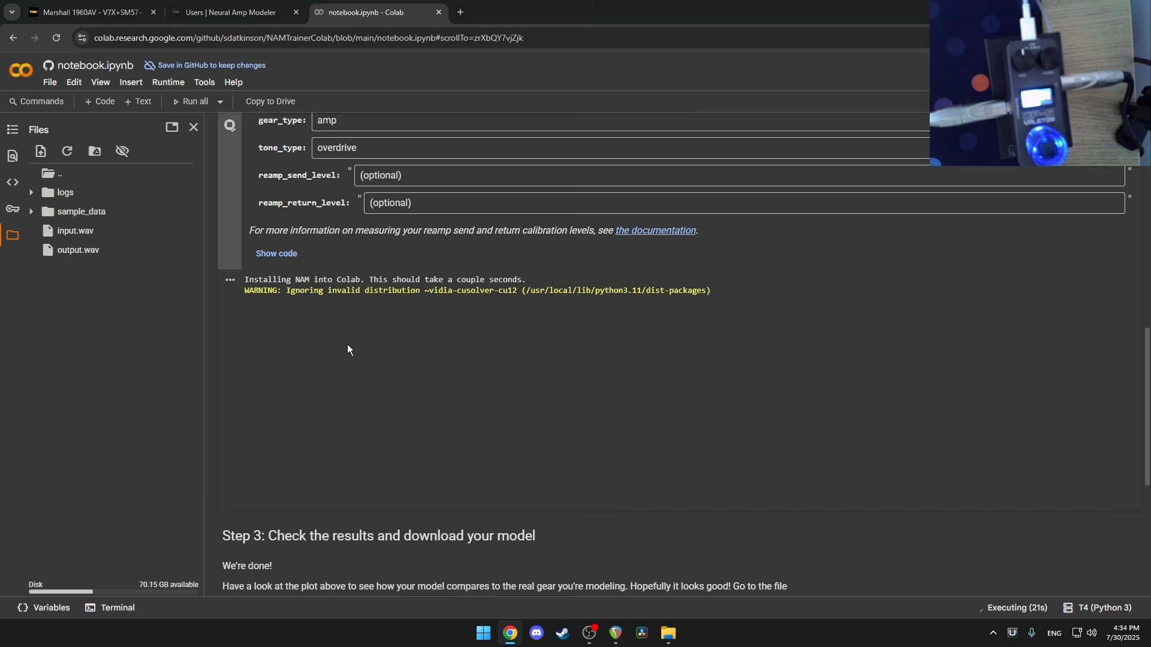
- Examine the epoch progress, refresh the TensorBoard data and inspect the ESR graph of the training run
{"action": "scroll", "coordinate": [347, 344], "scroll_direction": "up", "scroll_amount": 2}
{"action": "scroll", "coordinate": [347, 344], "scroll_direction": "down", "scroll_amount": 2}
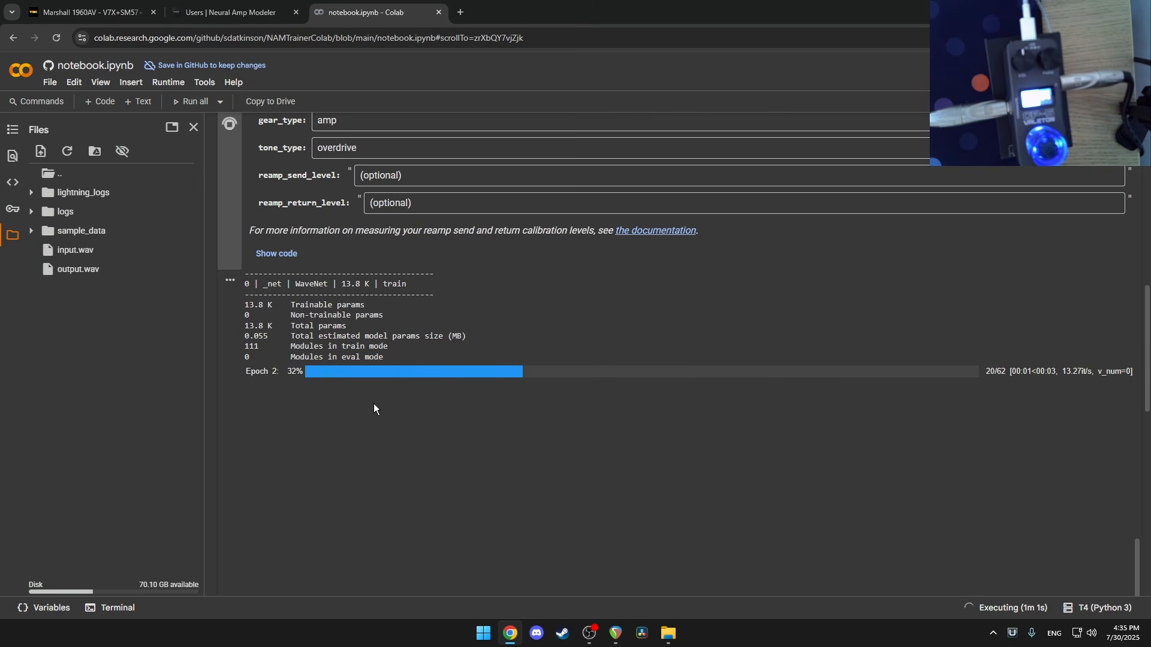
{"action": "scroll", "coordinate": [402, 405], "scroll_direction": "down", "scroll_amount": 3}
{"action": "scroll", "coordinate": [434, 401], "scroll_direction": "down", "scroll_amount": 9}
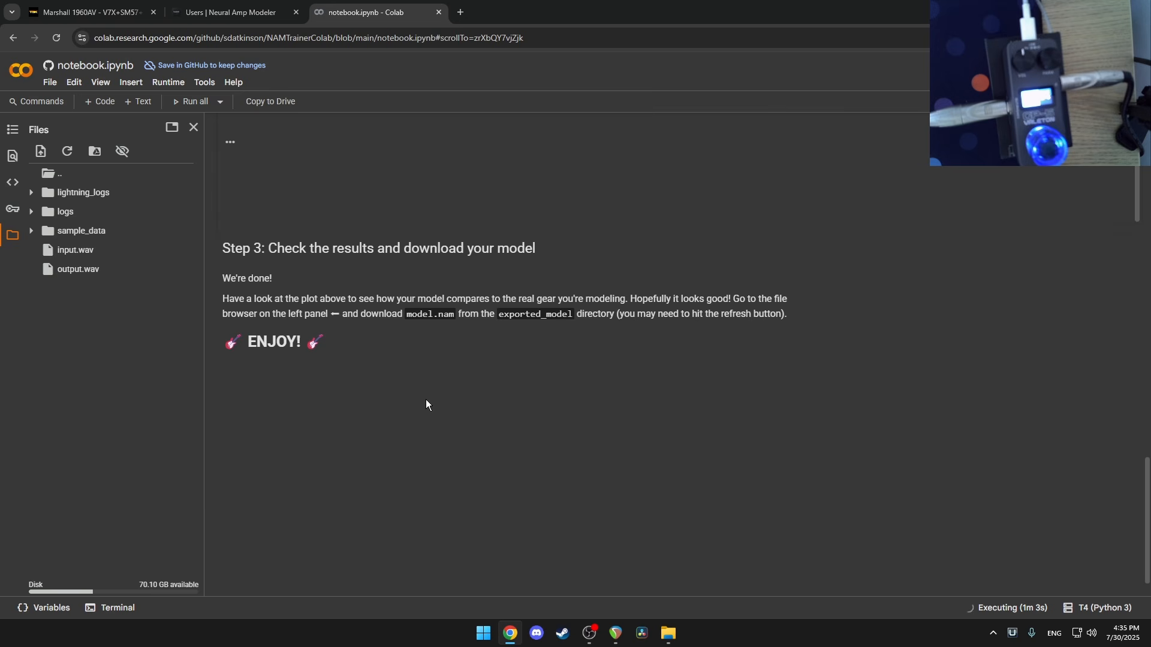
{"action": "scroll", "coordinate": [423, 400], "scroll_direction": "up", "scroll_amount": 2}
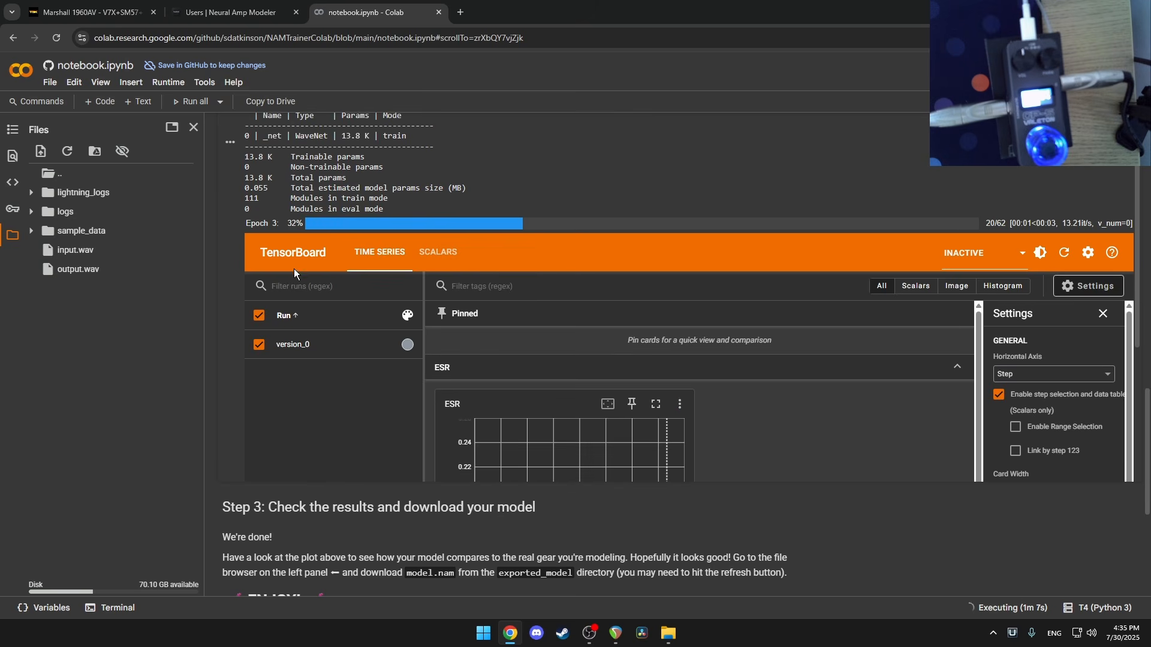
{"action": "left_click", "coordinate": [1064, 255]}
{"action": "scroll", "coordinate": [773, 389], "scroll_direction": "down", "scroll_amount": 2}
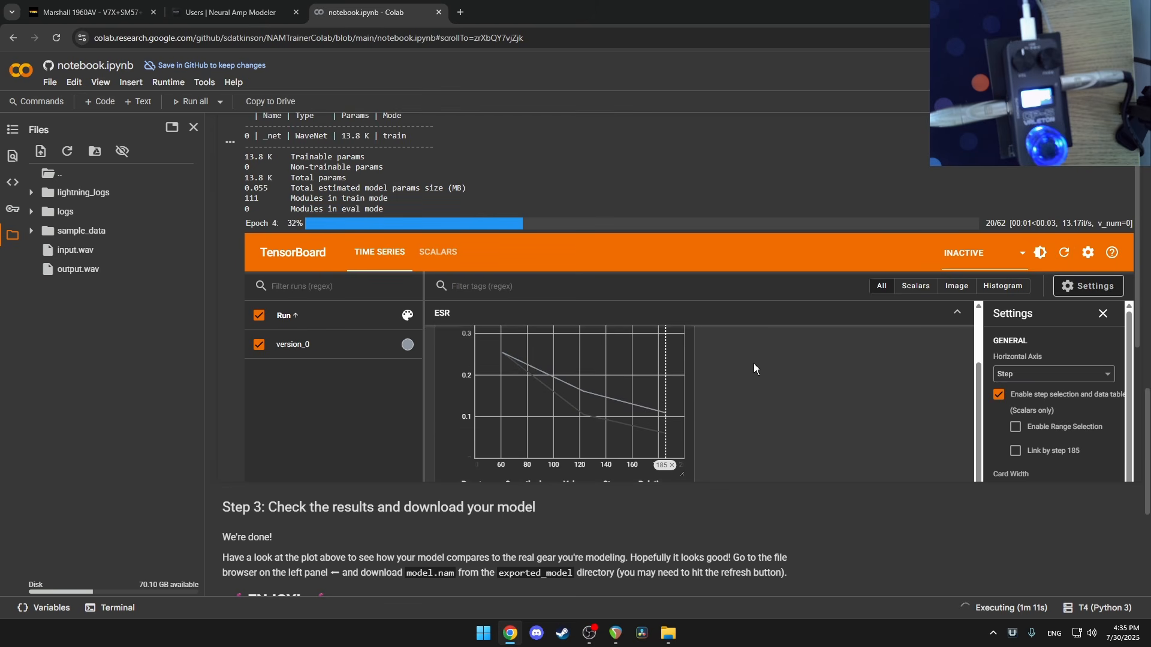
{"action": "scroll", "coordinate": [742, 369], "scroll_direction": "up", "scroll_amount": 1}
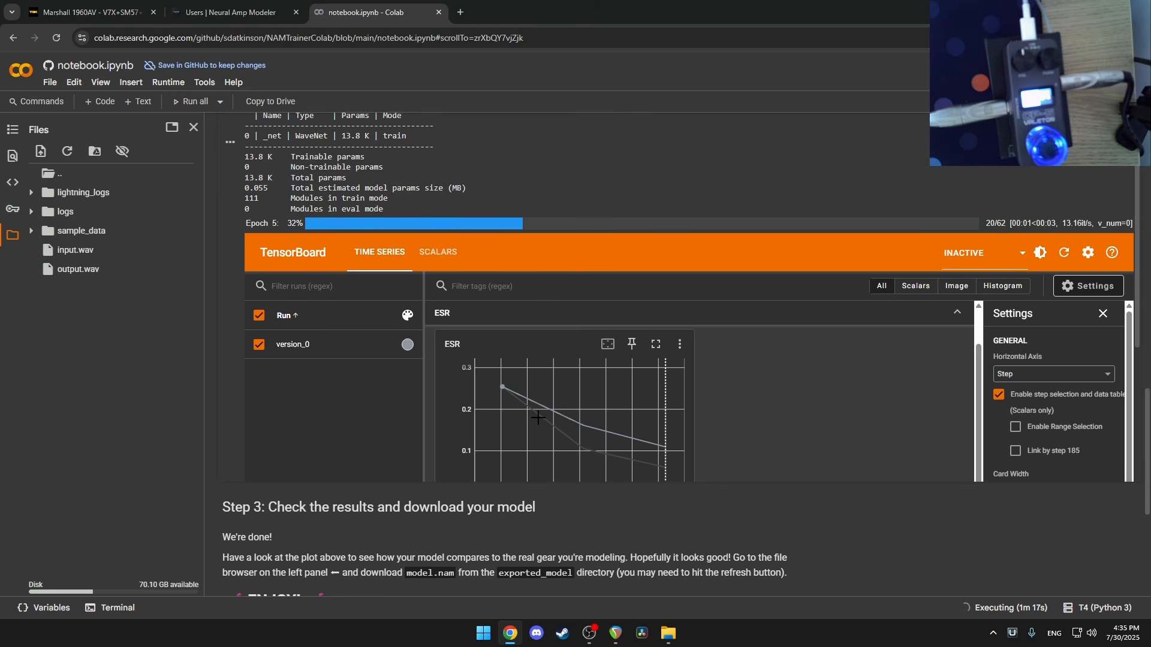
{"action": "scroll", "coordinate": [671, 446], "scroll_direction": "up", "scroll_amount": 2}
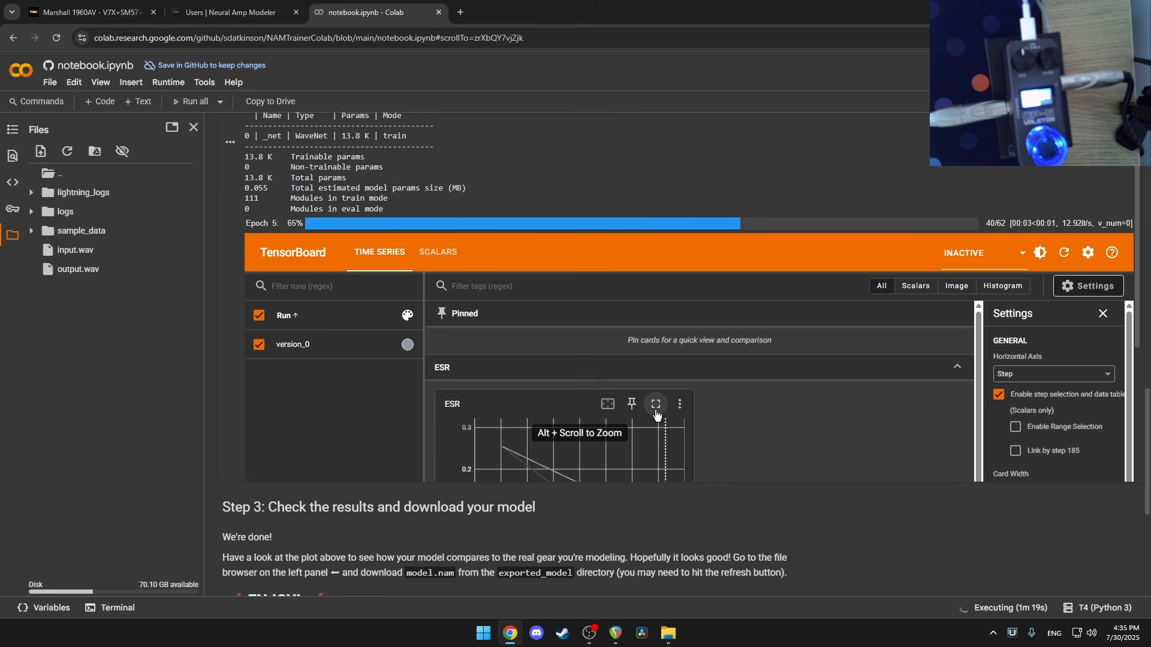
- Enlarge the ESR graph, refresh its TensorBoard data to follow the training, and restore the graph card to normal size
{"action": "left_click", "coordinate": [656, 412]}
{"action": "scroll", "coordinate": [670, 409], "scroll_direction": "down", "scroll_amount": 2}
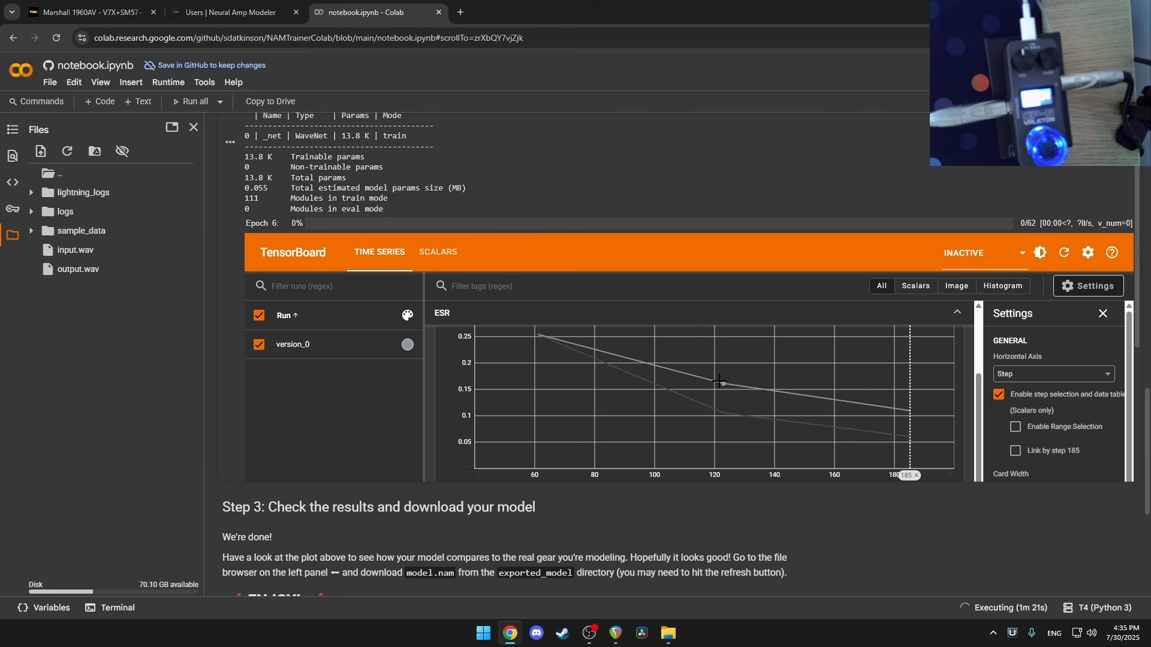
{"action": "left_click", "coordinate": [1063, 258]}
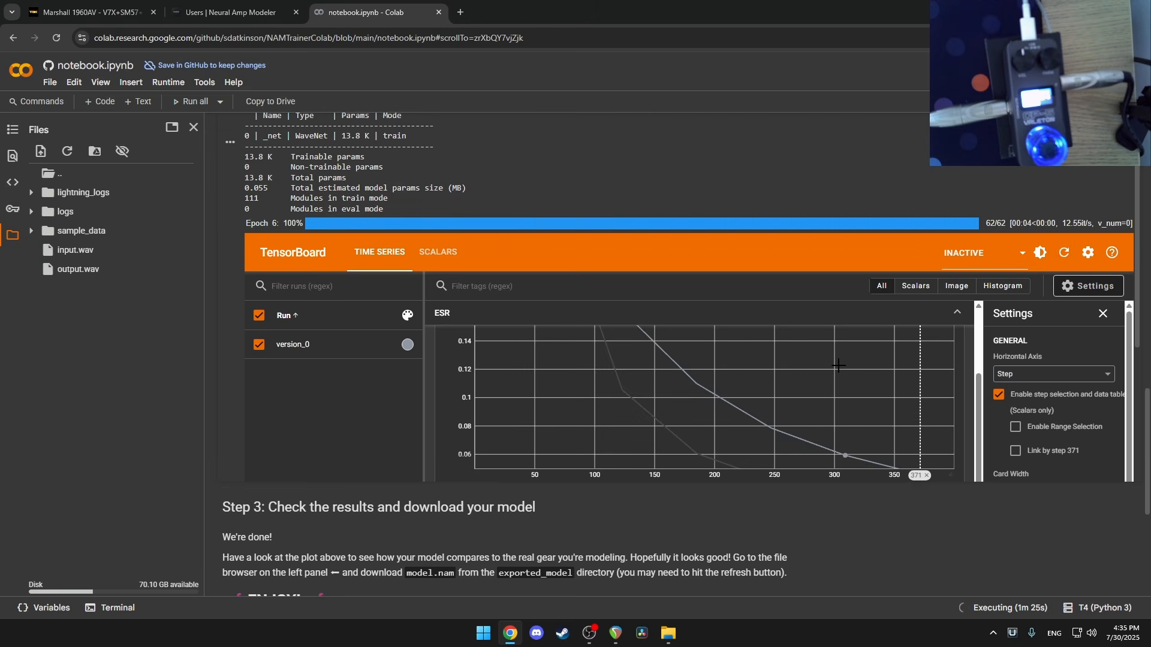
{"action": "scroll", "coordinate": [826, 354], "scroll_direction": "up", "scroll_amount": 1}
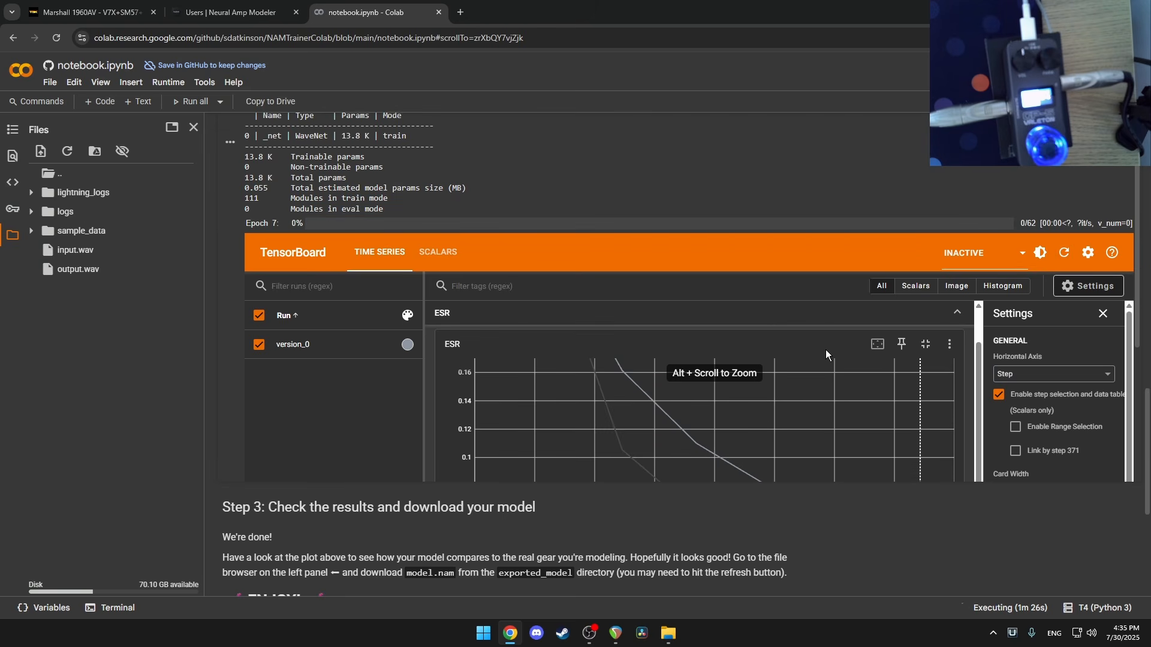
{"action": "left_click", "coordinate": [925, 344]}
{"action": "scroll", "coordinate": [722, 379], "scroll_direction": "down", "scroll_amount": 2}
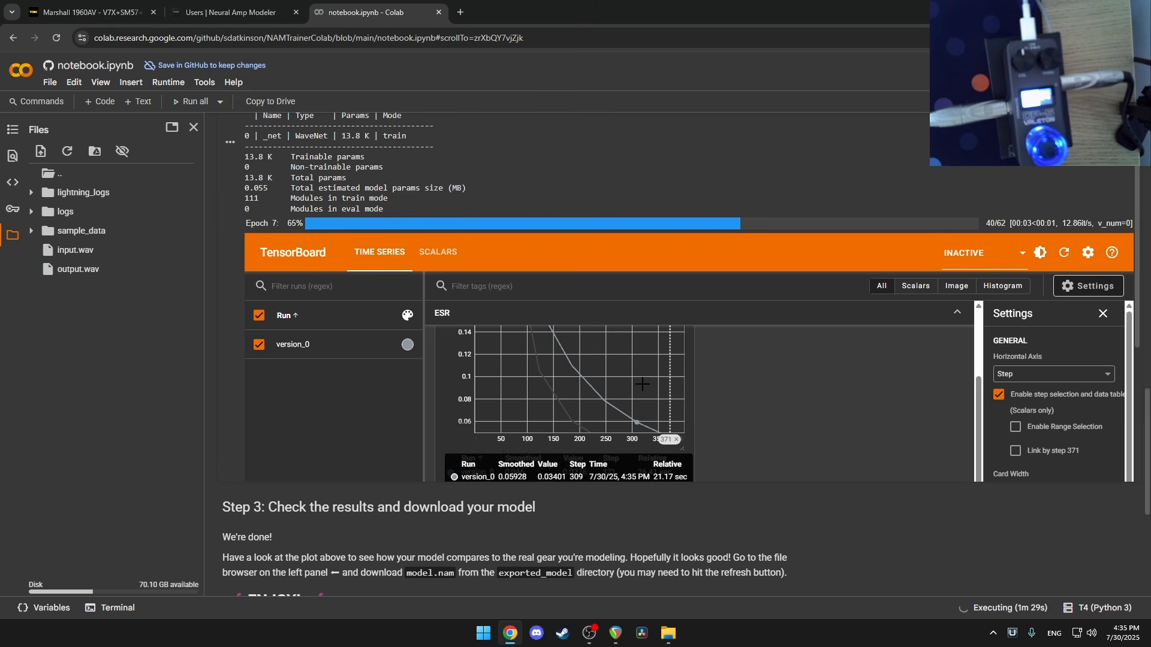
{"action": "scroll", "coordinate": [719, 372], "scroll_direction": "up", "scroll_amount": 1}
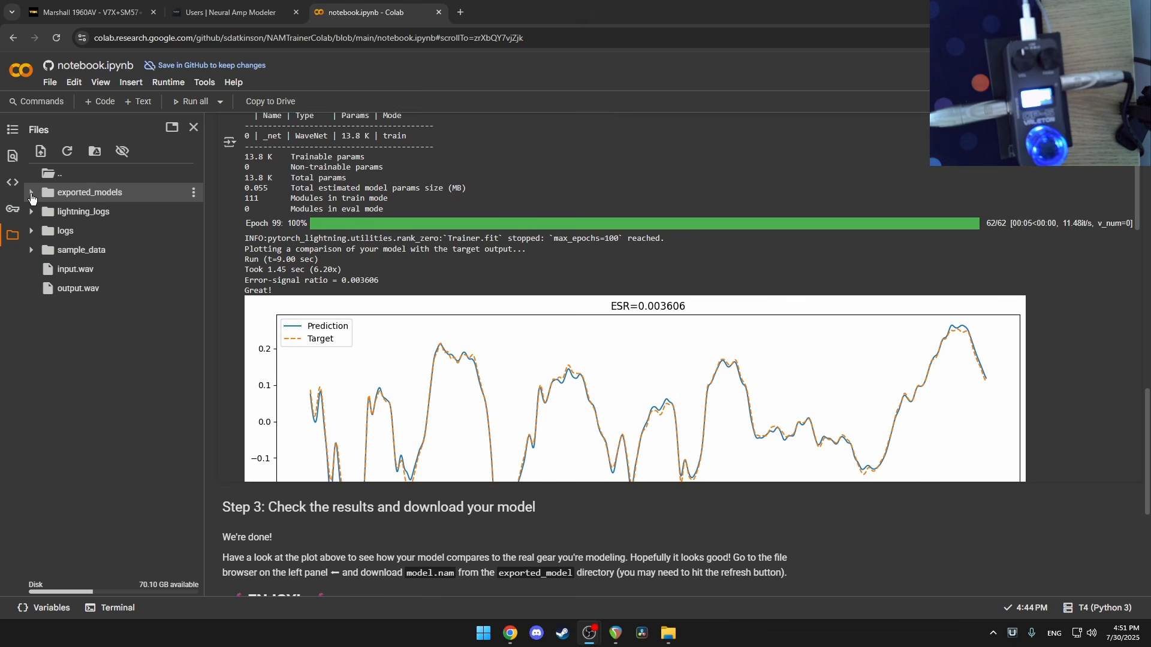
- Download the trained model.nam from the version_0 folder inside exported_models
{"action": "left_click", "coordinate": [32, 198]}
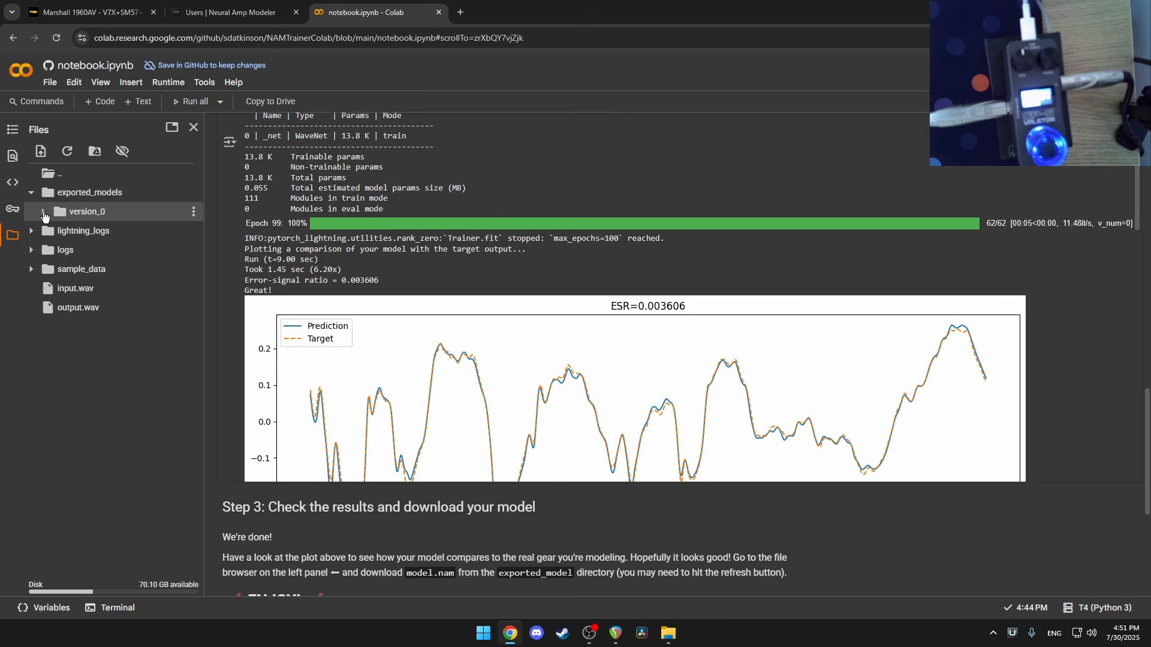
{"action": "left_click", "coordinate": [43, 212]}
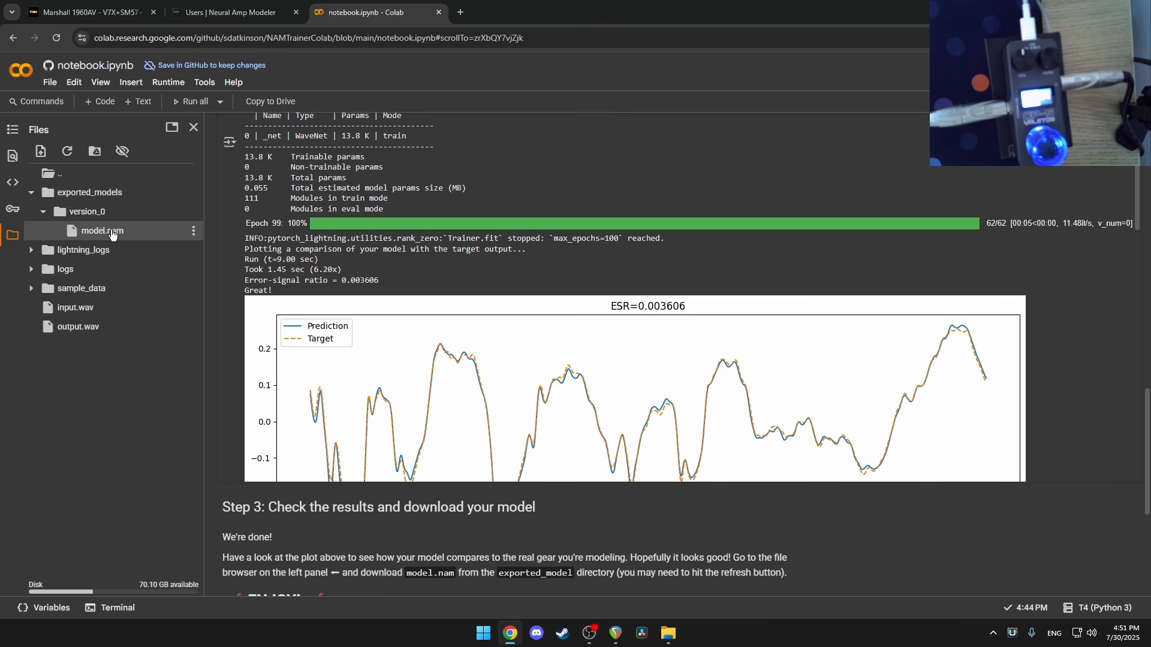
{"action": "right_click", "coordinate": [111, 233]}
{"action": "left_click", "coordinate": [139, 239]}
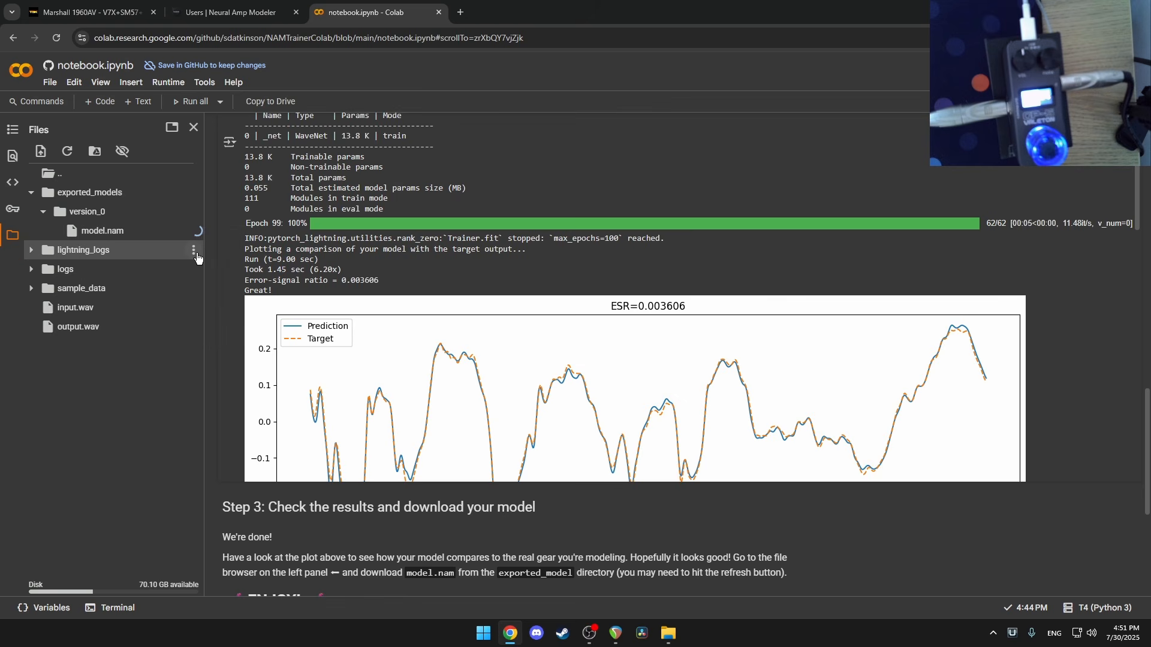
- Switch to File Explorer and rename the downloaded model.nam in the Downloads folder as jcm.nam
{"action": "left_click", "coordinate": [672, 640]}
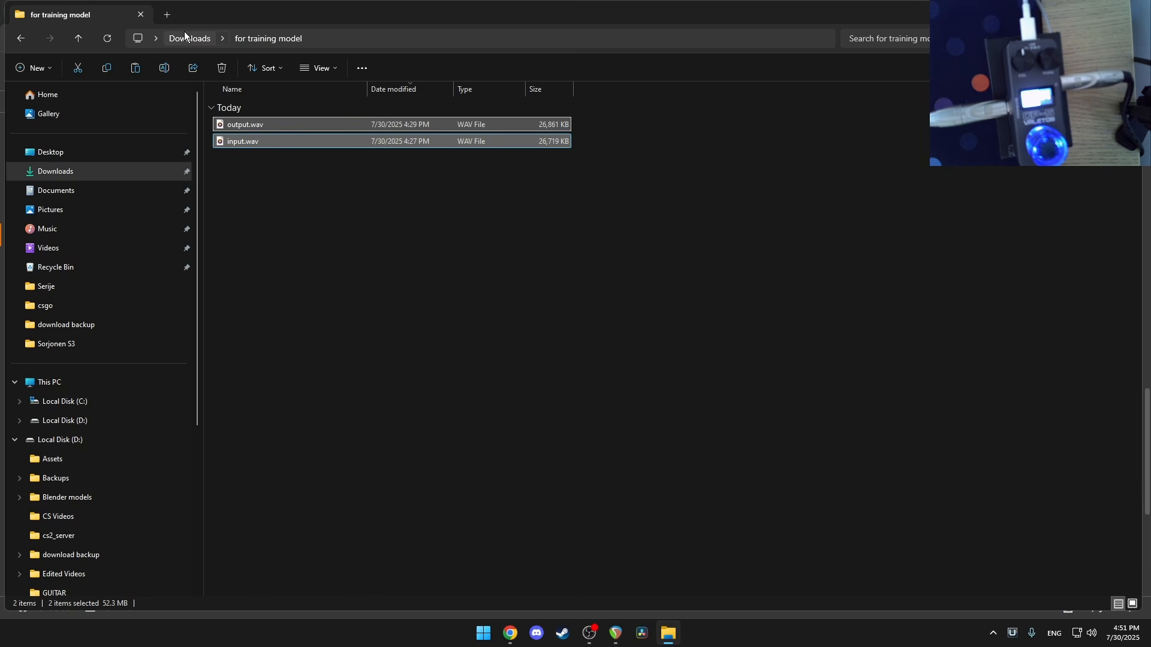
{"action": "left_click", "coordinate": [184, 38]}
{"action": "left_click", "coordinate": [261, 126]}
{"action": "right_click", "coordinate": [263, 128]}
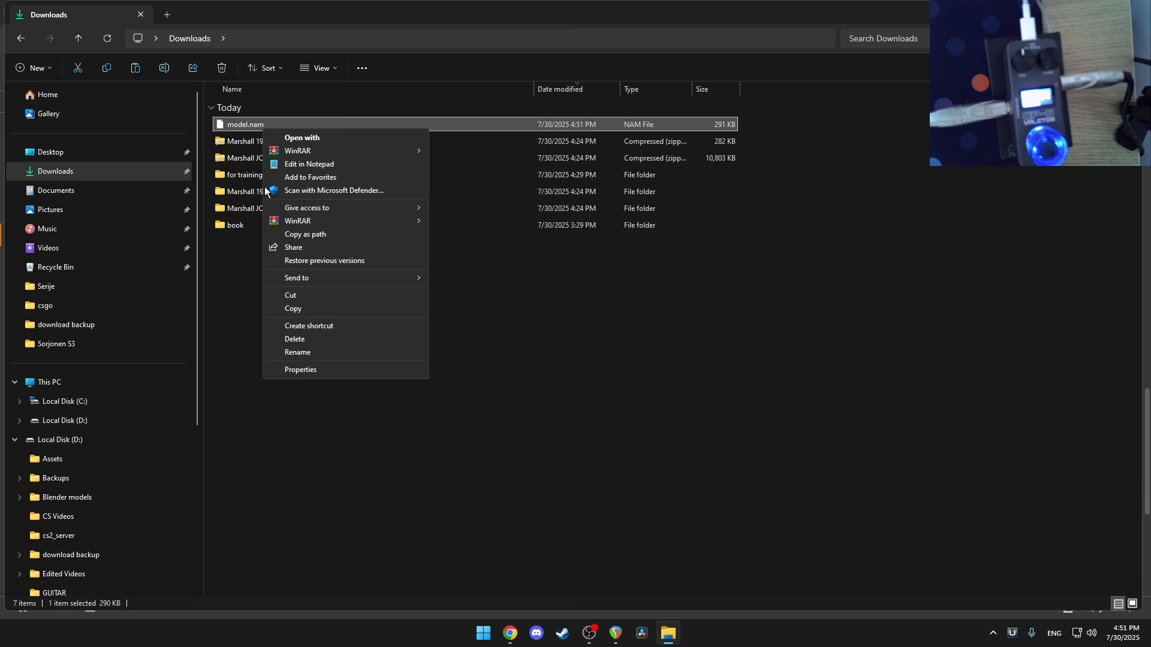
{"action": "left_click", "coordinate": [308, 354]}
{"action": "type", "text": "jcm"}
{"action": "key", "text": "Return"}
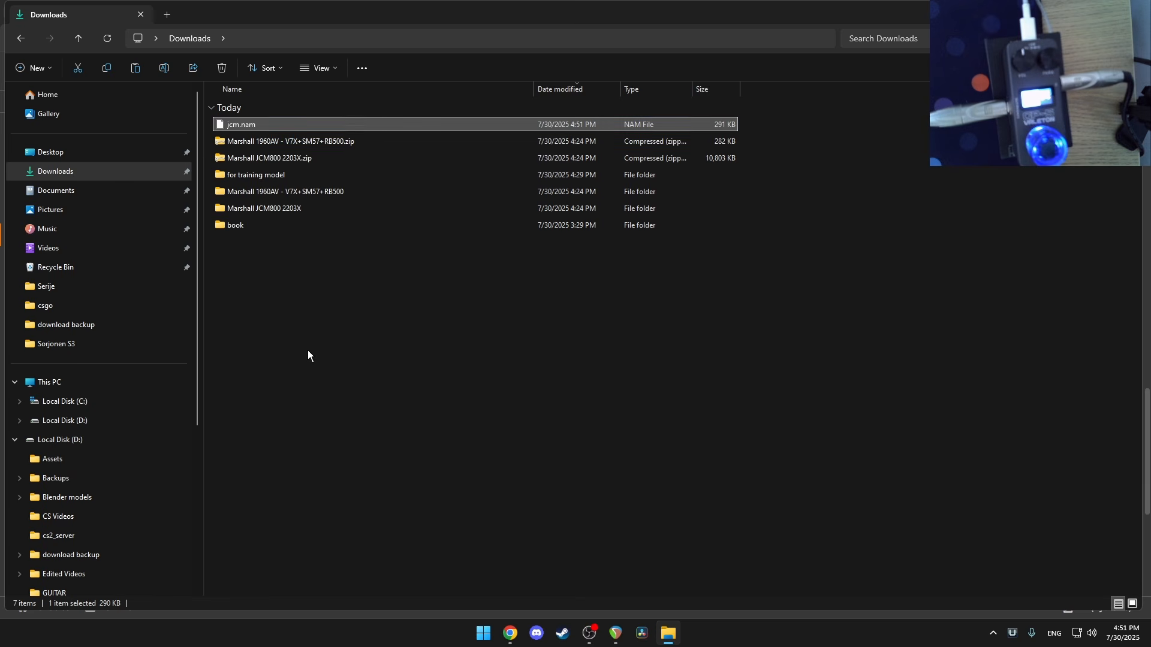
- Search Windows for Valeton and launch Valeton Suite
{"action": "left_click", "coordinate": [484, 634]}
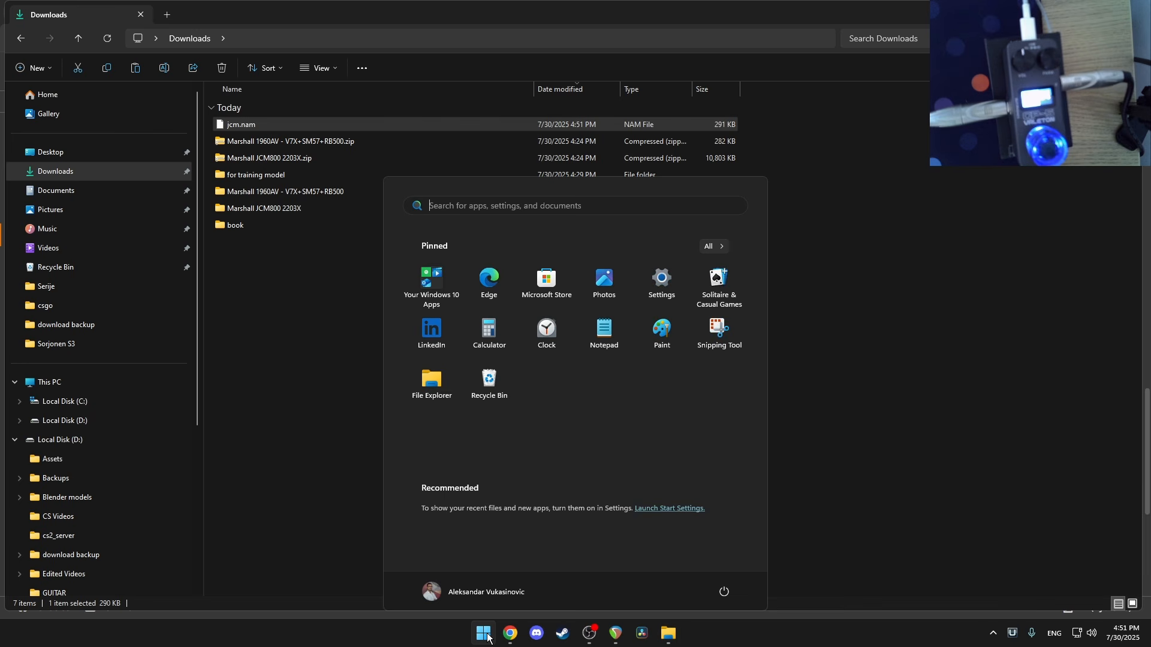
{"action": "type", "text": "vla"}
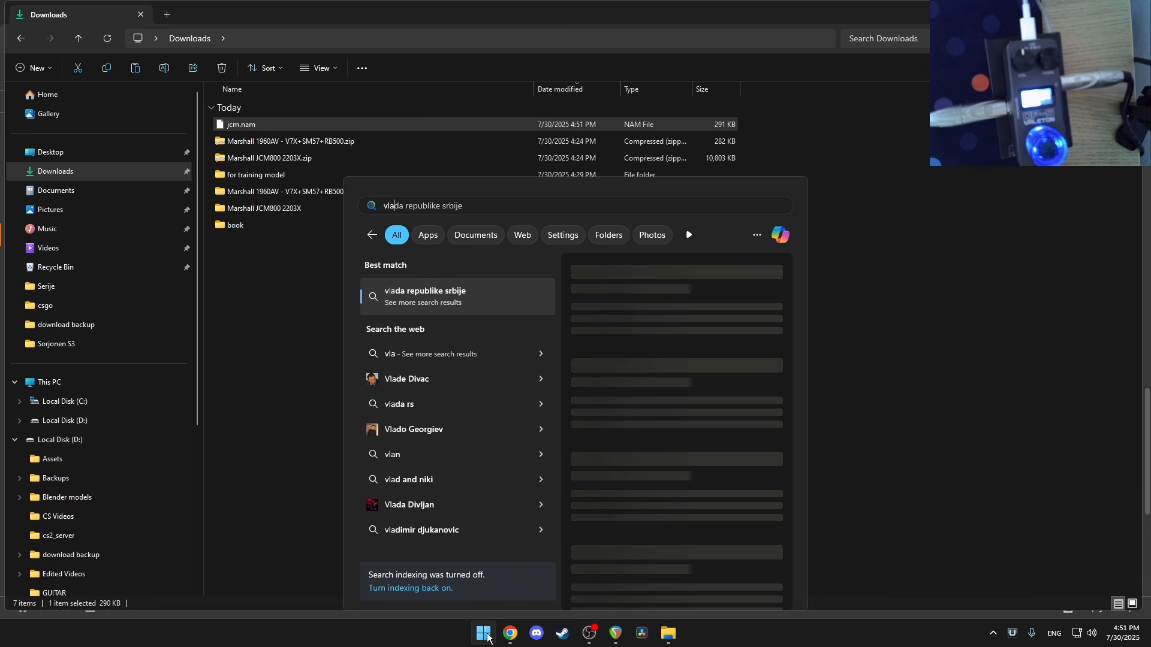
{"action": "key", "text": "BackSpace"}
{"action": "key", "text": "BackSpace"}
{"action": "type", "text": "aleton"}
{"action": "key", "text": "Return"}
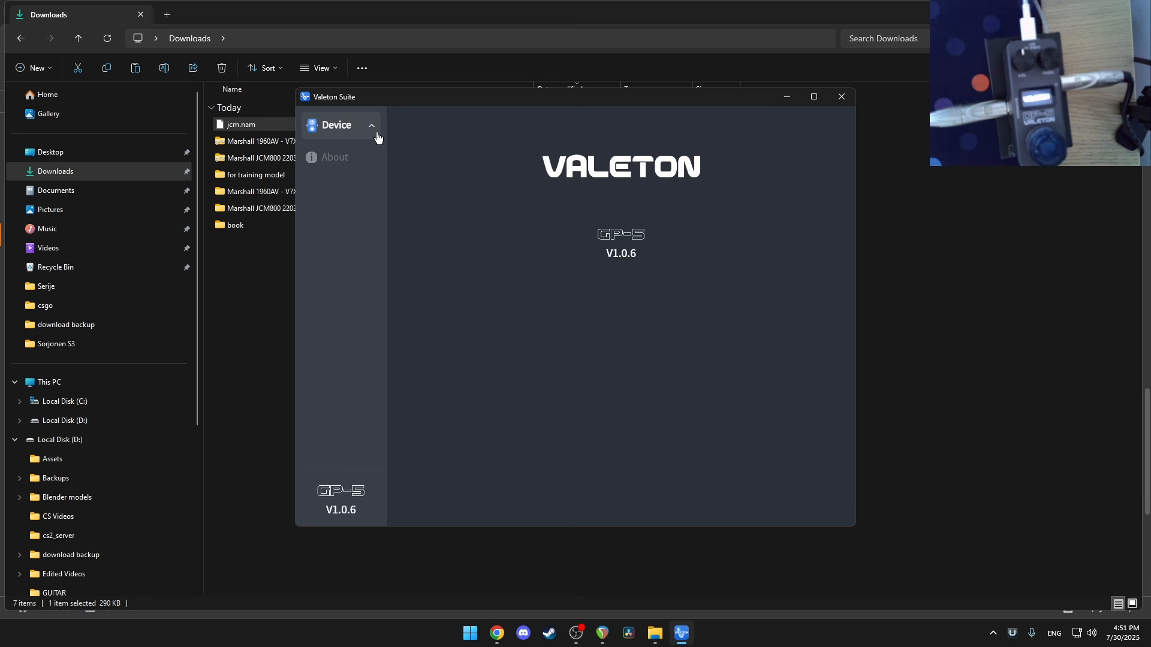
- Open the GP-5's file management and show its N->S SnapTone files
{"action": "left_click", "coordinate": [373, 127]}
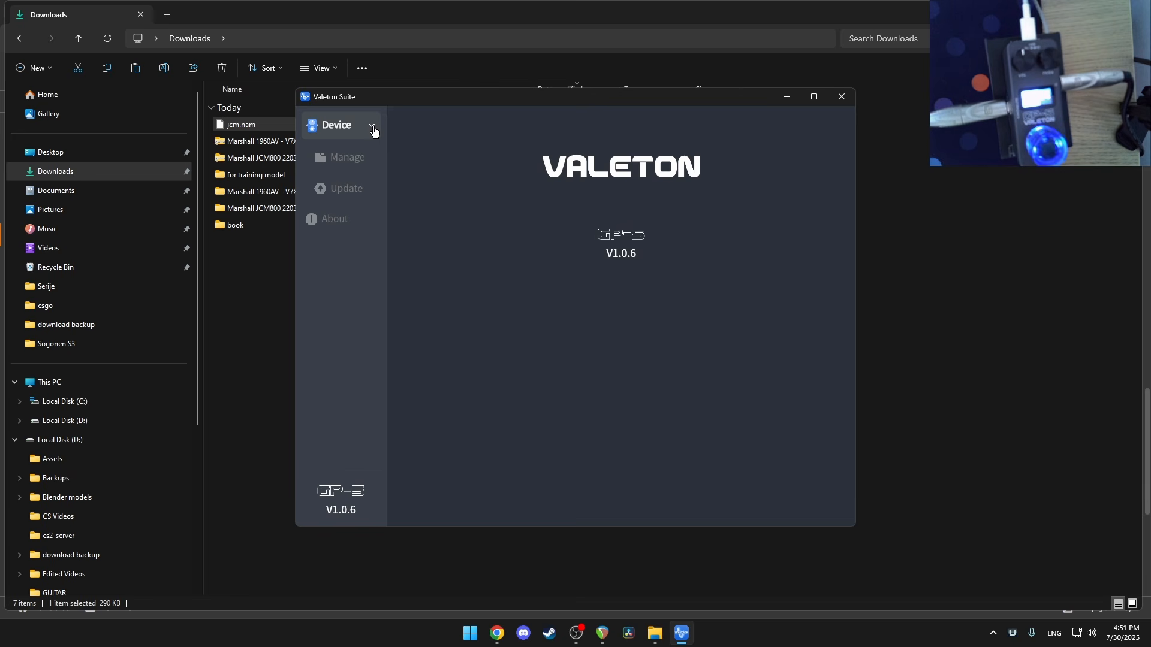
{"action": "left_click", "coordinate": [344, 158]}
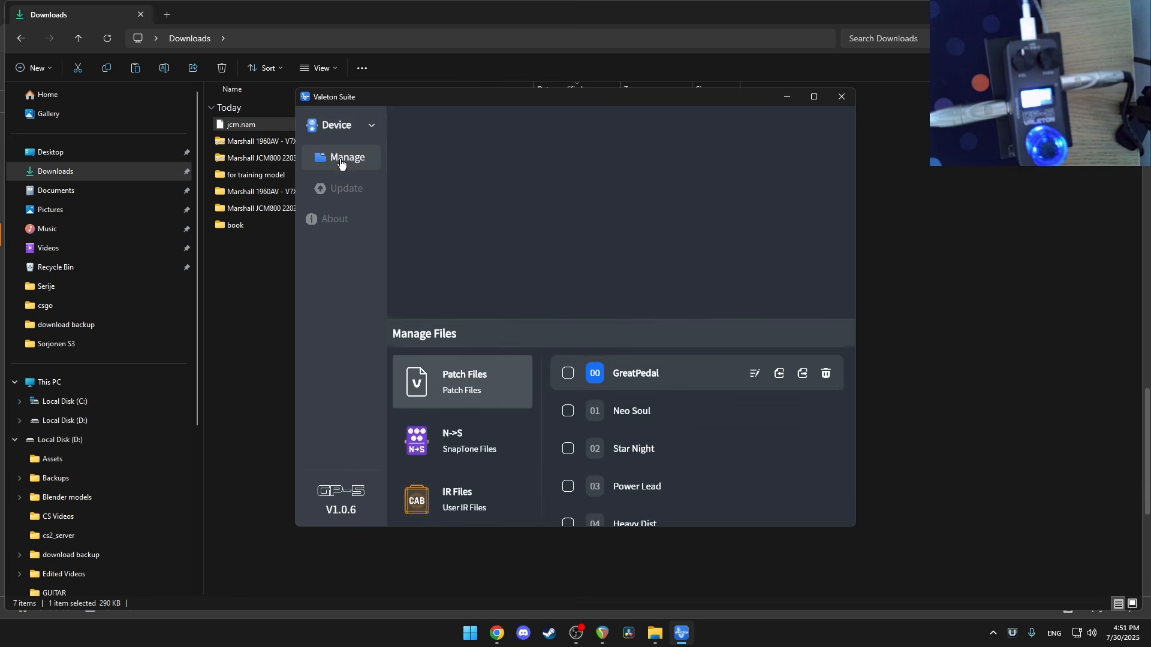
{"action": "left_click", "coordinate": [342, 188]}
{"action": "left_click", "coordinate": [344, 167]}
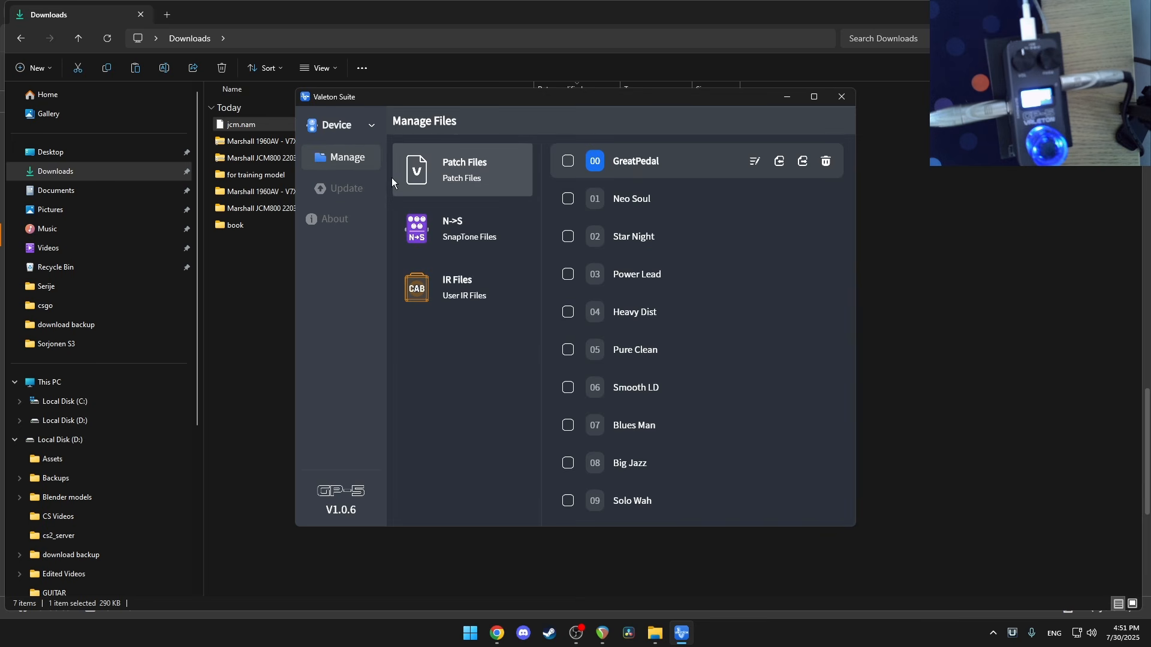
{"action": "left_click", "coordinate": [453, 231]}
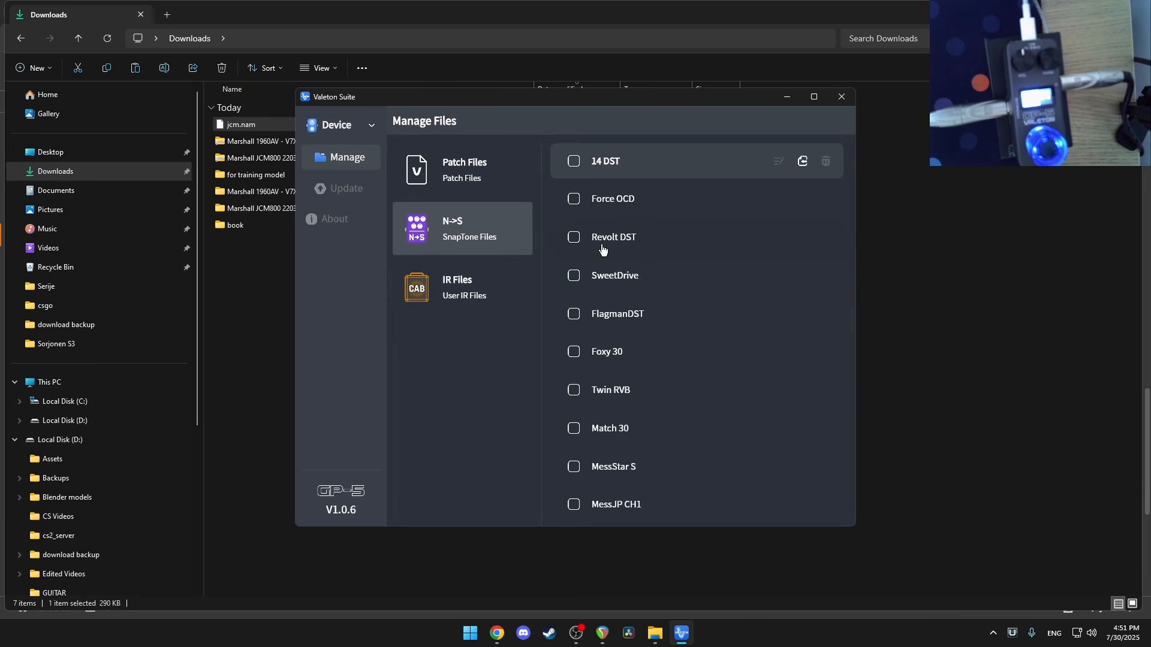
- Import jcm.nam from Downloads into the first empty SnapTone slot after Piezo SIM and close Valeton Suite
{"action": "scroll", "coordinate": [710, 259], "scroll_direction": "down", "scroll_amount": 5}
{"action": "scroll", "coordinate": [710, 258], "scroll_direction": "down", "scroll_amount": 10}
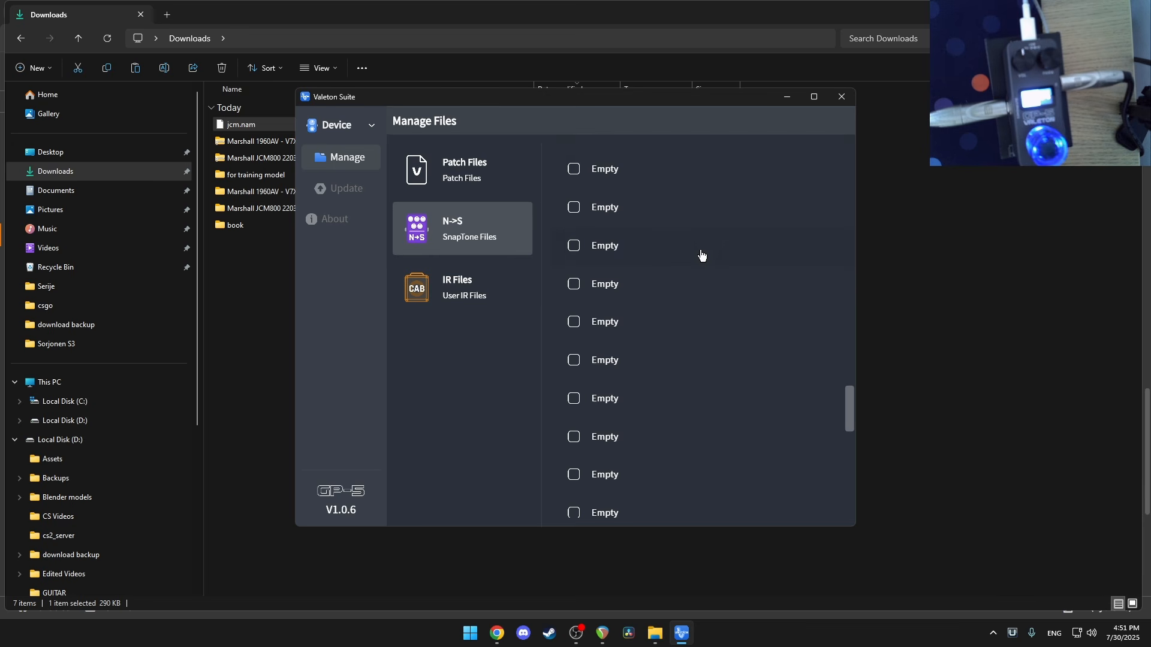
{"action": "scroll", "coordinate": [693, 259], "scroll_direction": "up", "scroll_amount": 3}
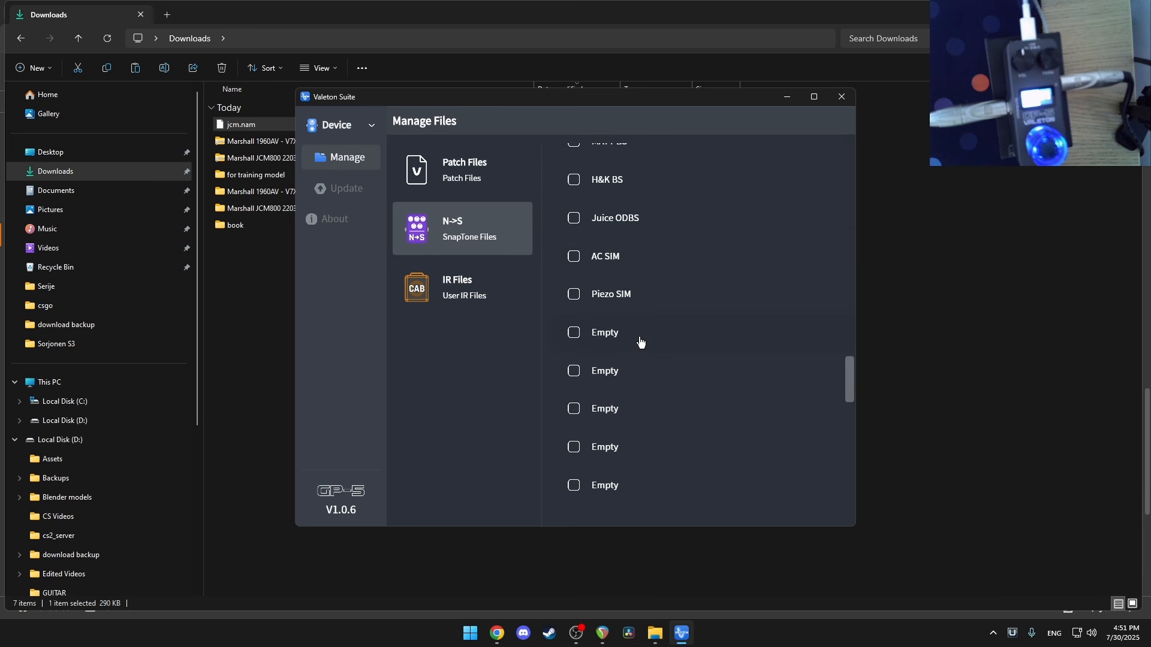
{"action": "left_click", "coordinate": [801, 337]}
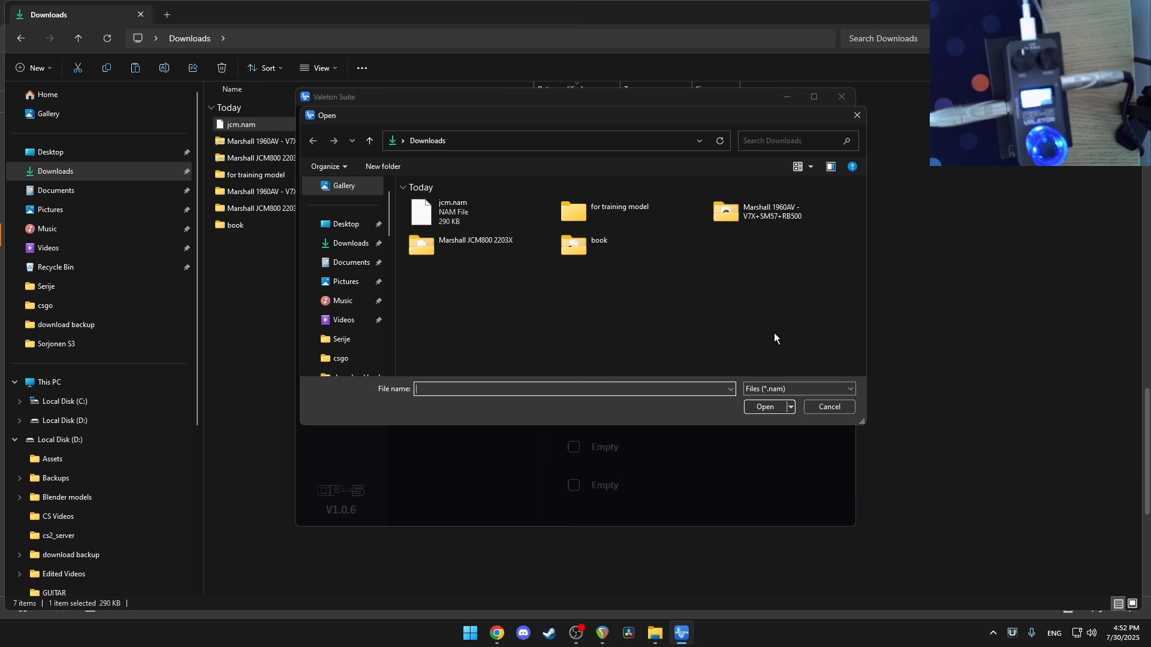
{"action": "double_click", "coordinate": [441, 207]}
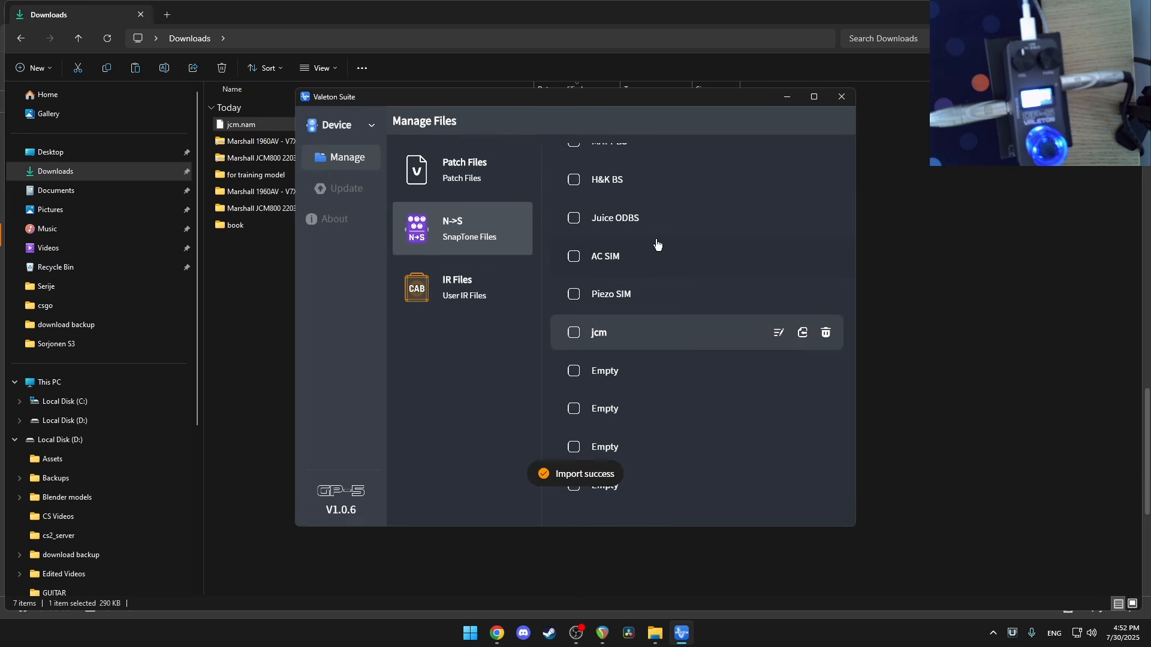
{"action": "left_click", "coordinate": [838, 98]}
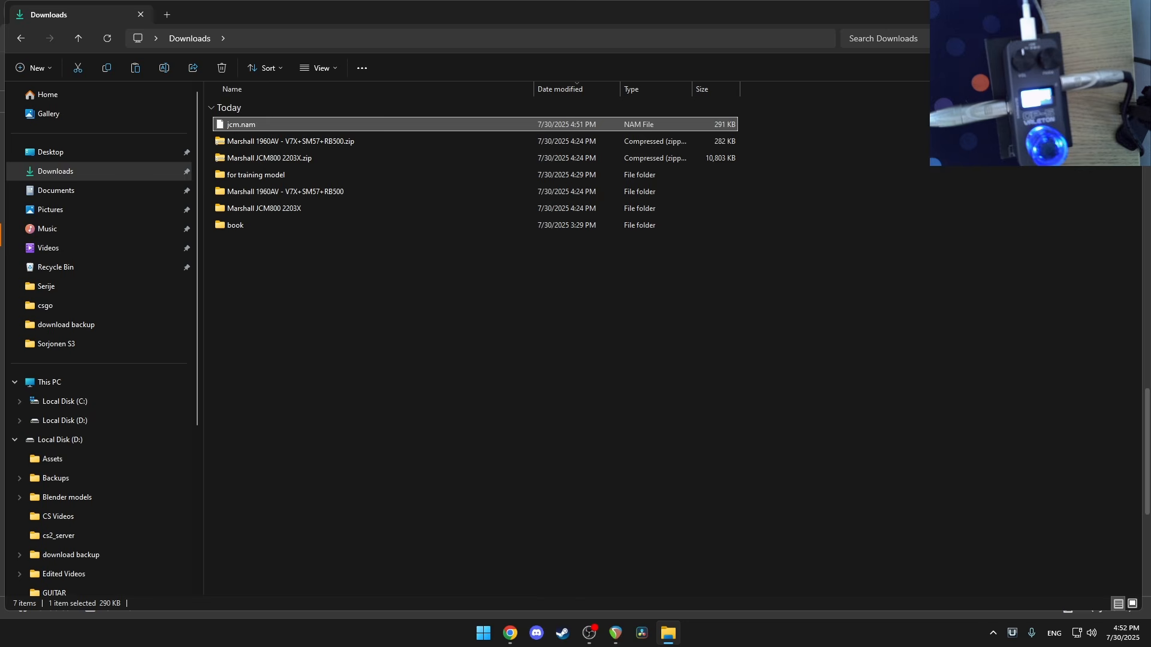
- Clear the open windows off the desktop, switch to REAPER and delete the input.wav item from the Guitar track
{"action": "left_click", "coordinate": [1073, 12]}
{"action": "left_click", "coordinate": [1073, 12]}
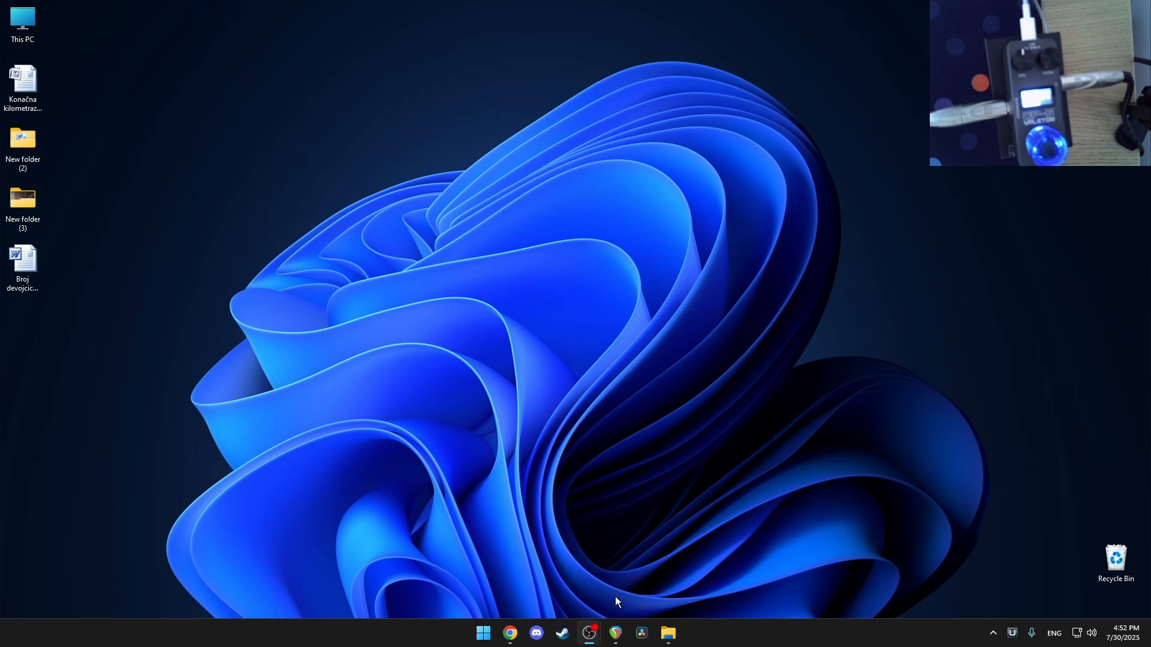
{"action": "left_click", "coordinate": [615, 632]}
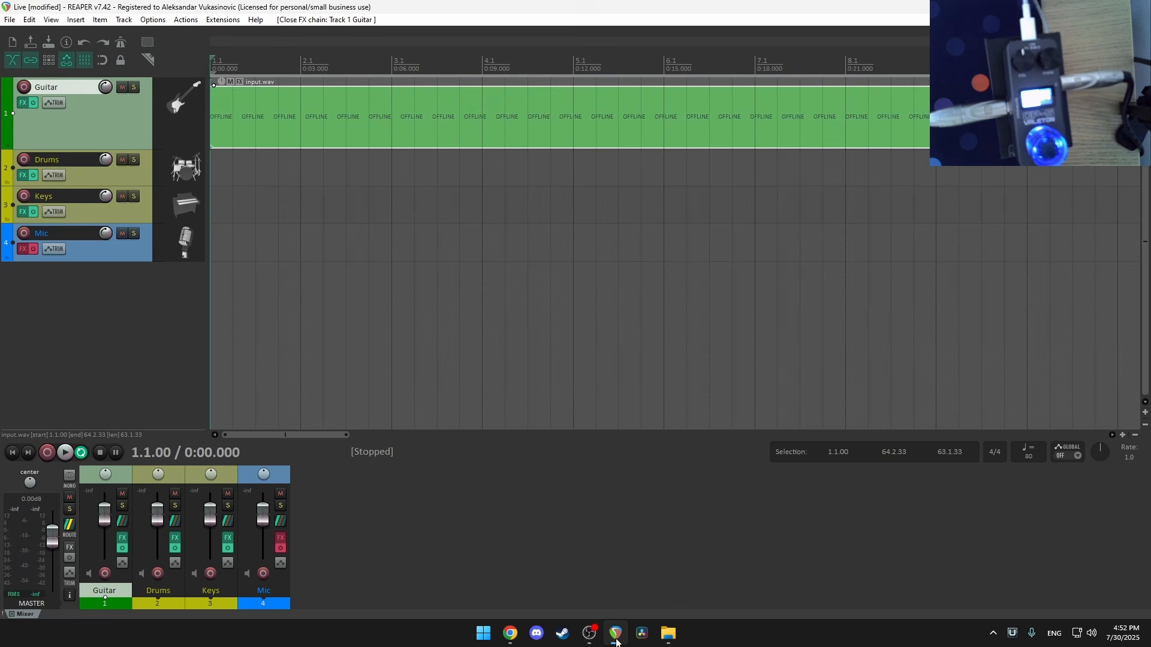
{"action": "right_click", "coordinate": [285, 124]}
{"action": "left_click", "coordinate": [328, 516]}
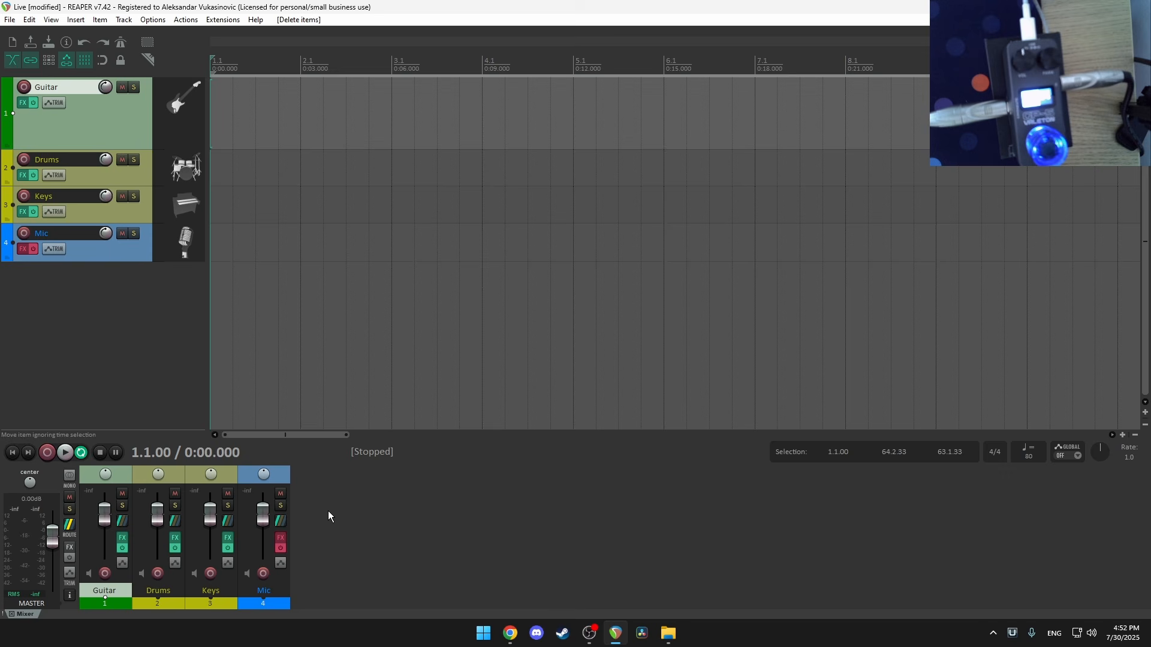
- Remove the NeuralAmpModeler effect from the Guitar track, close its FX chain and arm the track for recording
{"action": "left_click", "coordinate": [33, 103]}
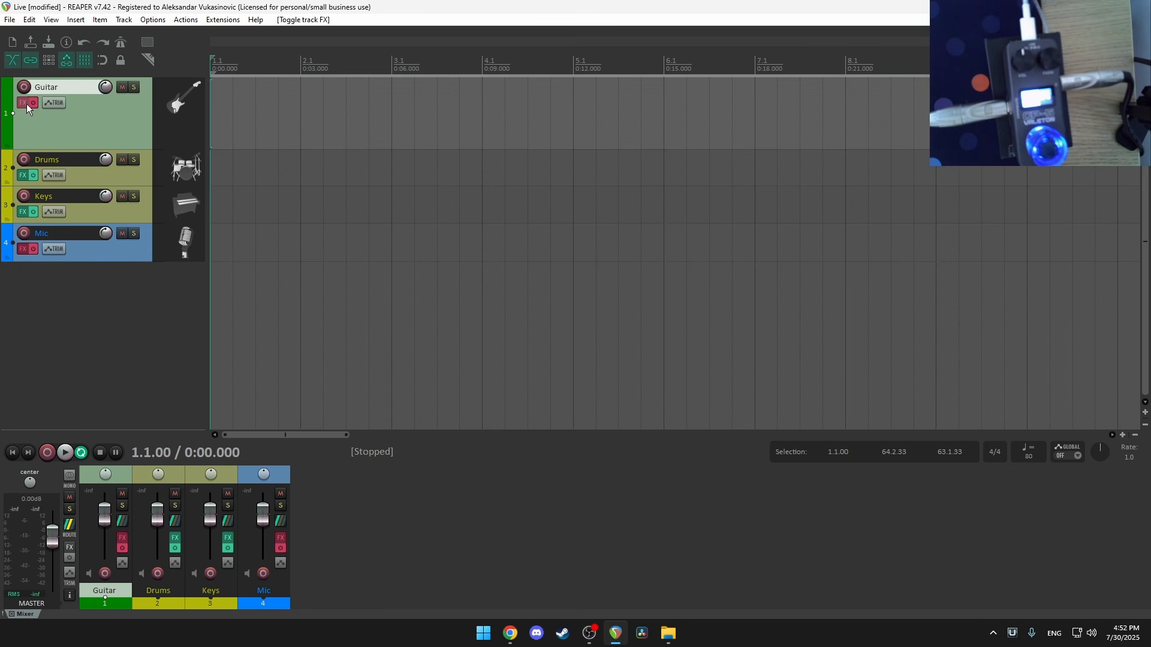
{"action": "left_click", "coordinate": [21, 103]}
{"action": "left_click", "coordinate": [320, 395]}
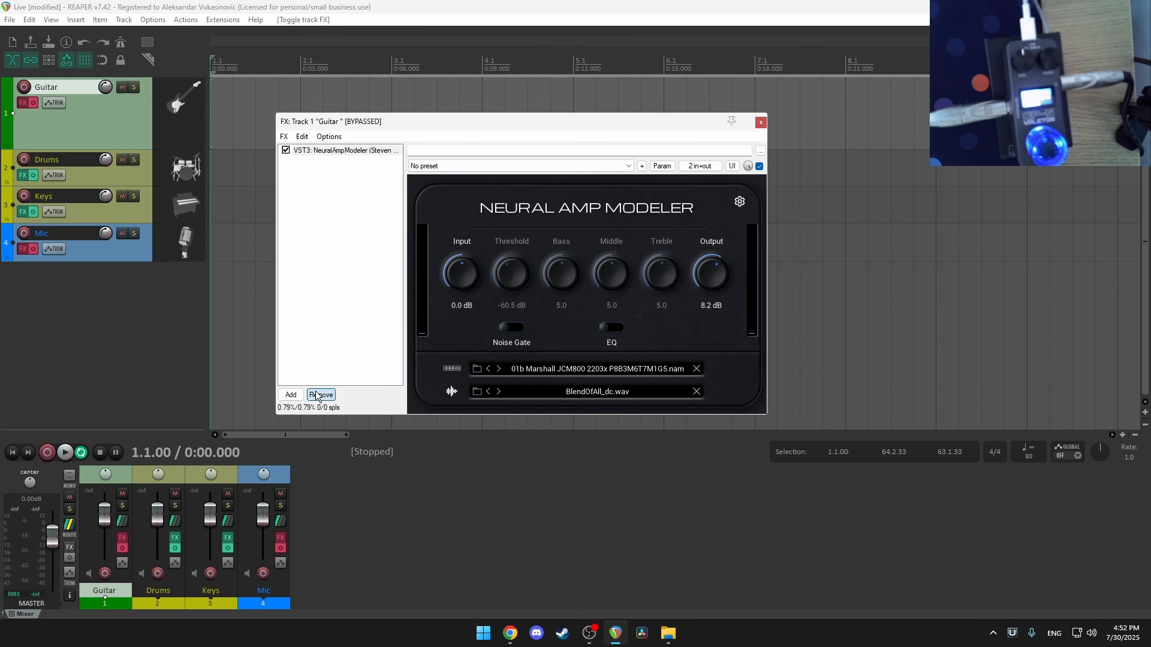
{"action": "left_click", "coordinate": [760, 122]}
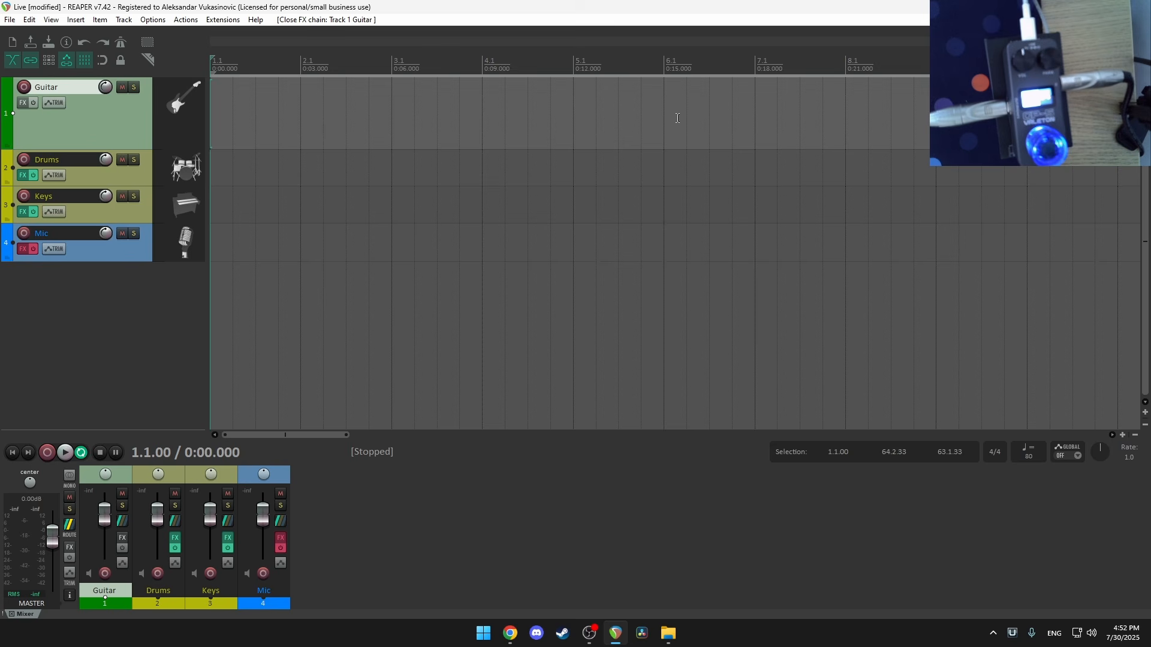
{"action": "left_click", "coordinate": [23, 88]}
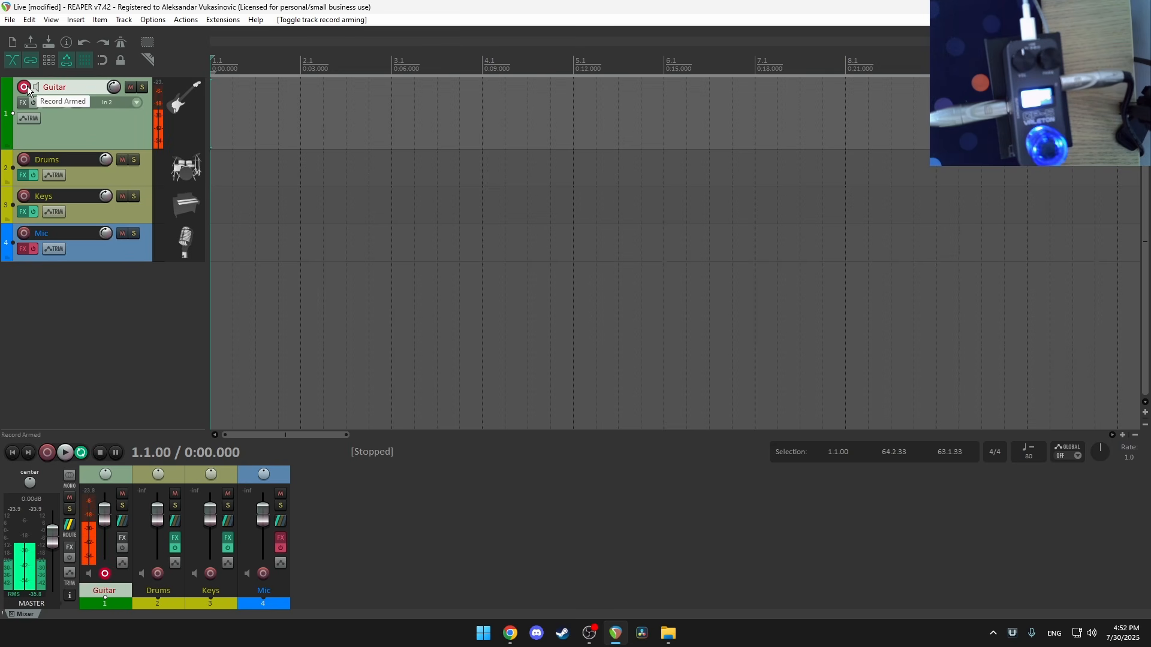